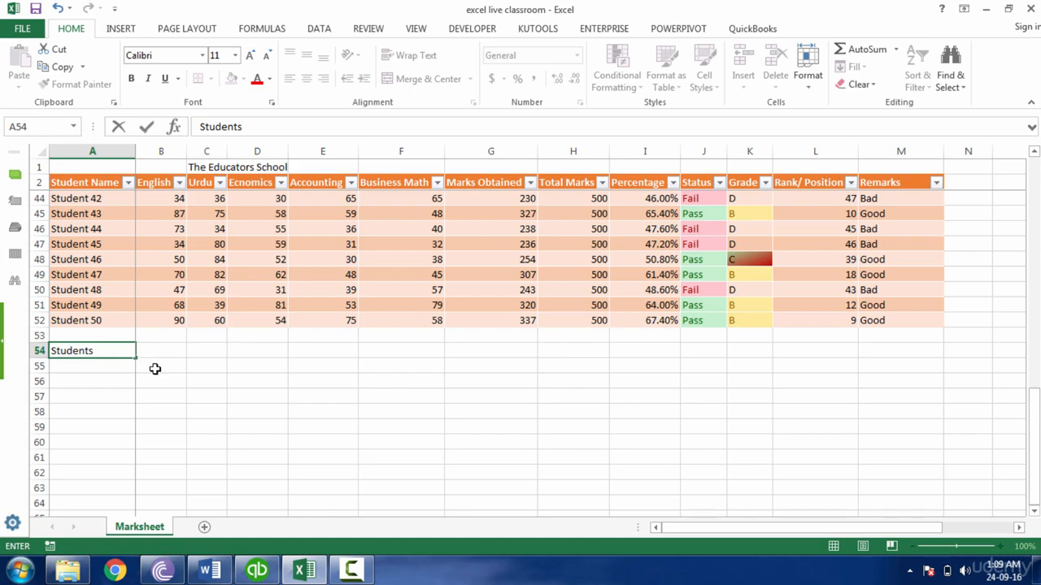
Complete the label "Students Present Subj Wise" in cell A54 below the marks table
{"action": "type", "text": "esent Subj Wise"}
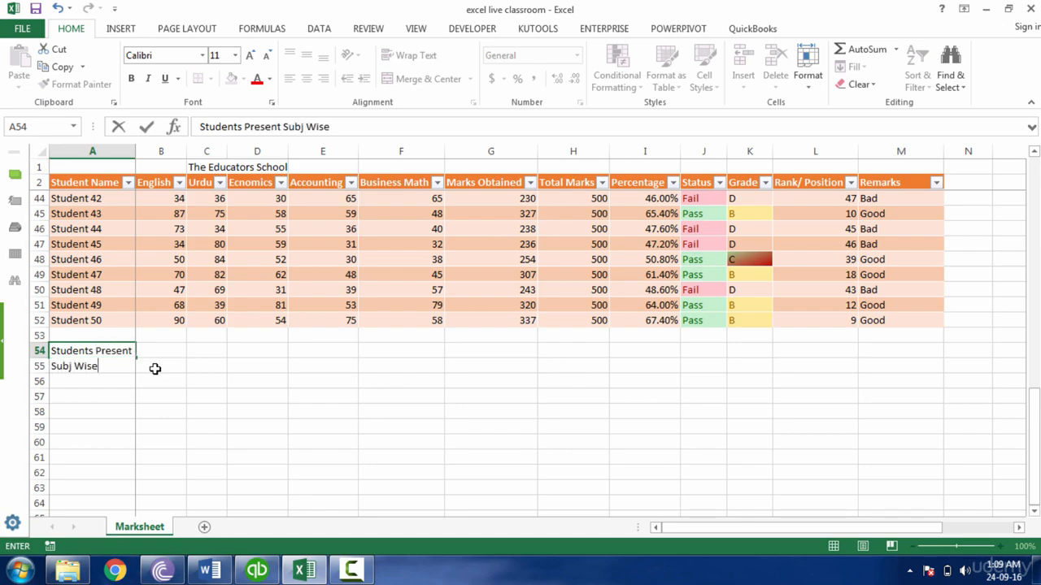
{"action": "key", "text": "Return"}
Look through the student rows of the marks table, from the last records up to the first ones and back to A54
{"action": "left_click", "coordinate": [119, 218]}
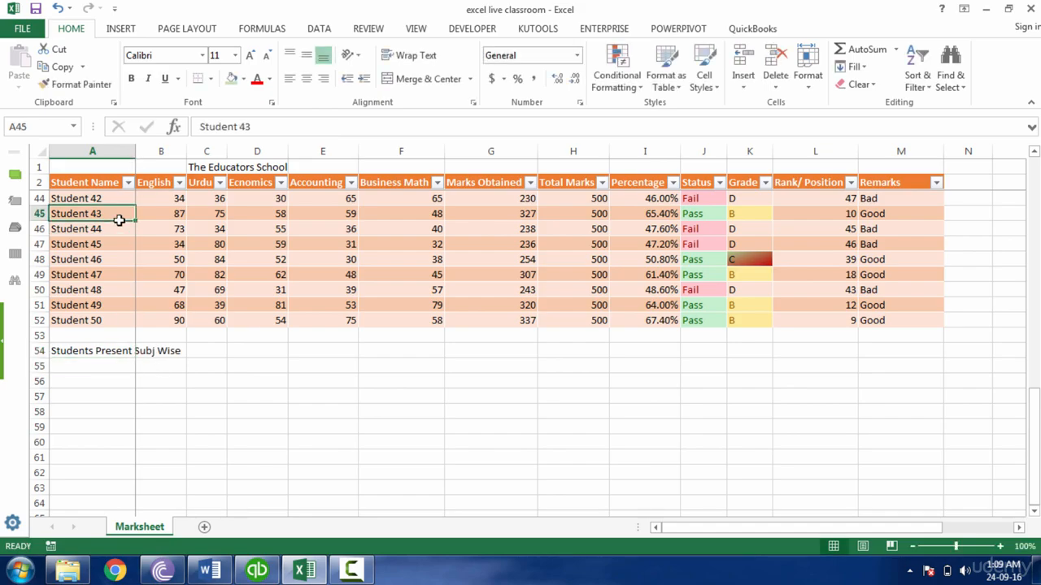
{"action": "key", "text": "Up"}
{"action": "key", "text": "Up"}
{"action": "key", "text": "Up"}
{"action": "key", "text": "Up"}
{"action": "key", "text": "Up"}
{"action": "key", "text": "Up"}
{"action": "key", "text": "Up"}
{"action": "key", "text": "Up"}
{"action": "key", "text": "Up"}
{"action": "key", "text": "Up"}
{"action": "key", "text": "Up"}
{"action": "key", "text": "Up"}
{"action": "key", "text": "Up"}
{"action": "key", "text": "Up"}
{"action": "key", "text": "Up"}
{"action": "key", "text": "Up"}
{"action": "key", "text": "Up"}
{"action": "key", "text": "Up"}
{"action": "key", "text": "Up"}
{"action": "key", "text": "Up"}
{"action": "key", "text": "Up"}
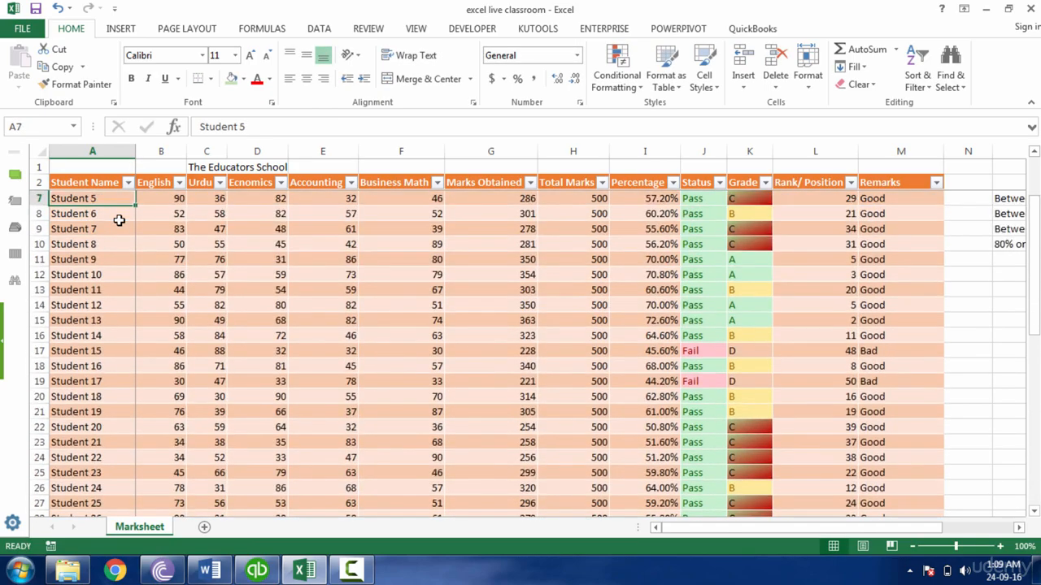
{"action": "key", "text": "Down"}
{"action": "key", "text": "Down"}
{"action": "key", "text": "Down"}
{"action": "key", "text": "Down"}
{"action": "key", "text": "Down"}
{"action": "key", "text": "Down"}
{"action": "key", "text": "Down"}
{"action": "key", "text": "Down"}
{"action": "key", "text": "Down"}
{"action": "key", "text": "Down"}
{"action": "key", "text": "Down"}
{"action": "key", "text": "Down"}
{"action": "key", "text": "Down"}
{"action": "key", "text": "Down"}
{"action": "key", "text": "Down"}
{"action": "key", "text": "Down"}
{"action": "key", "text": "Down"}
{"action": "key", "text": "Down"}
{"action": "key", "text": "Down"}
{"action": "key", "text": "Down"}
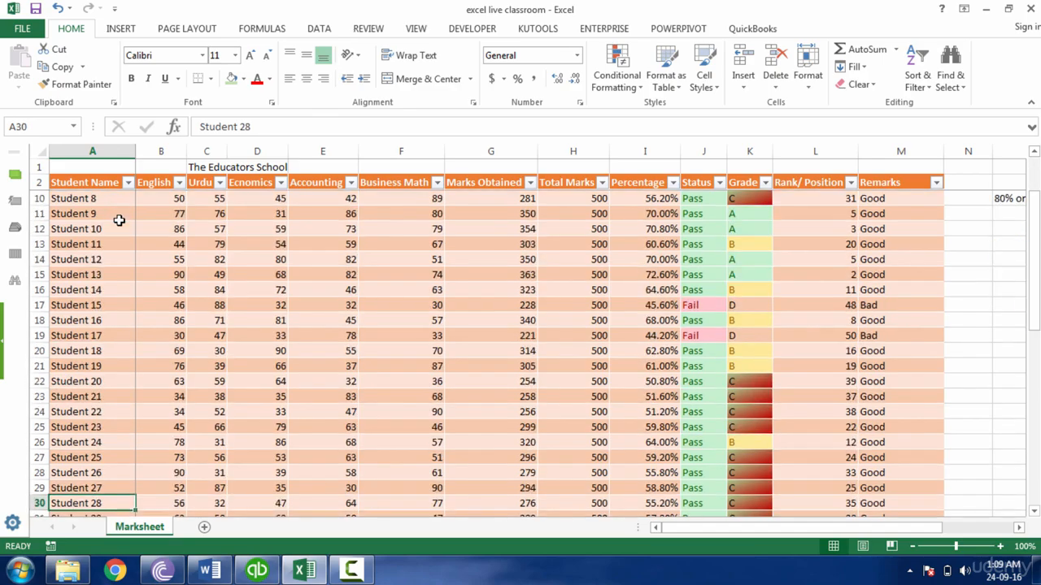
{"action": "key", "text": "Down"}
{"action": "key", "text": "Down"}
{"action": "key", "text": "Down"}
{"action": "key", "text": "Down"}
{"action": "key", "text": "Down"}
{"action": "key", "text": "Down"}
{"action": "key", "text": "Down"}
{"action": "key", "text": "Down"}
{"action": "key", "text": "Down"}
{"action": "key", "text": "Down"}
{"action": "key", "text": "Down"}
{"action": "key", "text": "Down"}
{"action": "key", "text": "Down"}
{"action": "key", "text": "Down"}
{"action": "key", "text": "Down"}
{"action": "key", "text": "Down"}
{"action": "key", "text": "Down"}
{"action": "key", "text": "Down"}
{"action": "key", "text": "Down"}
{"action": "key", "text": "Up"}
{"action": "key", "text": "Up"}
{"action": "key", "text": "Up"}
{"action": "key", "text": "Up"}
{"action": "key", "text": "Up"}
{"action": "key", "text": "Up"}
{"action": "key", "text": "Up"}
{"action": "key", "text": "Up"}
{"action": "key", "text": "Up"}
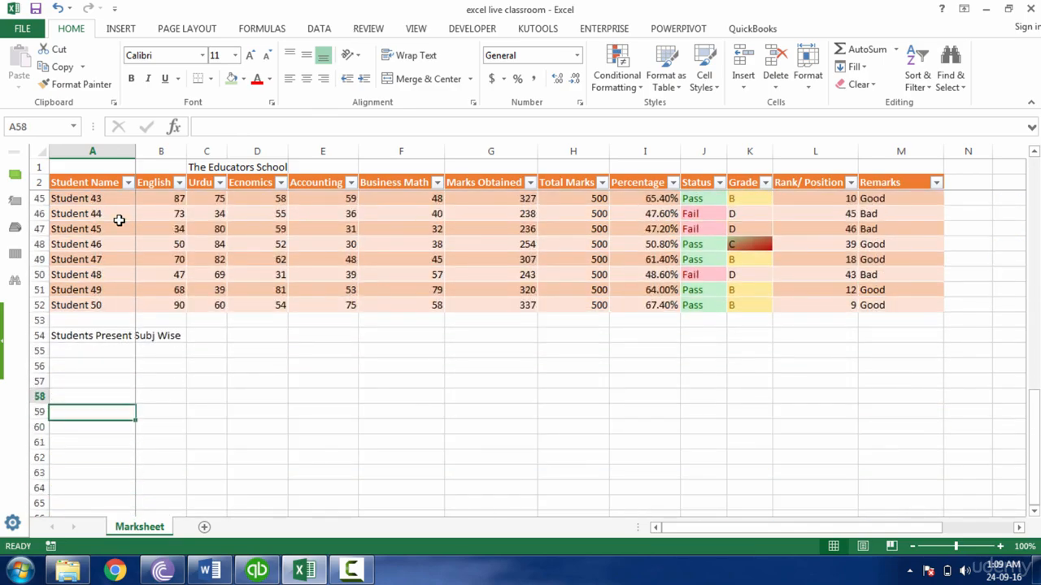
{"action": "key", "text": "Up"}
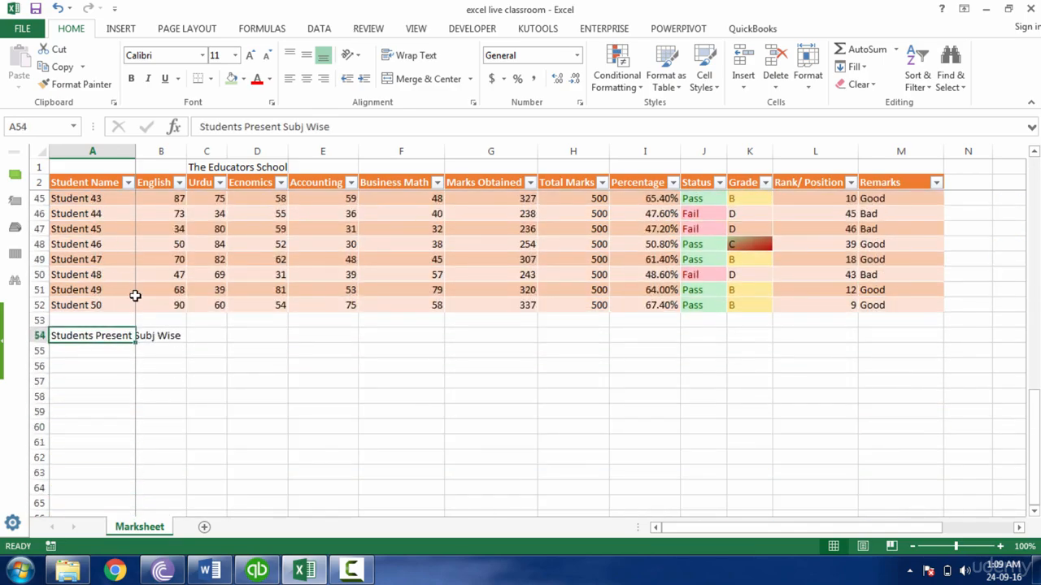
Fit column A's width to its longest label and enter "Students Absent Subj Wise" in cell A55
{"action": "double_click", "coordinate": [135, 151]}
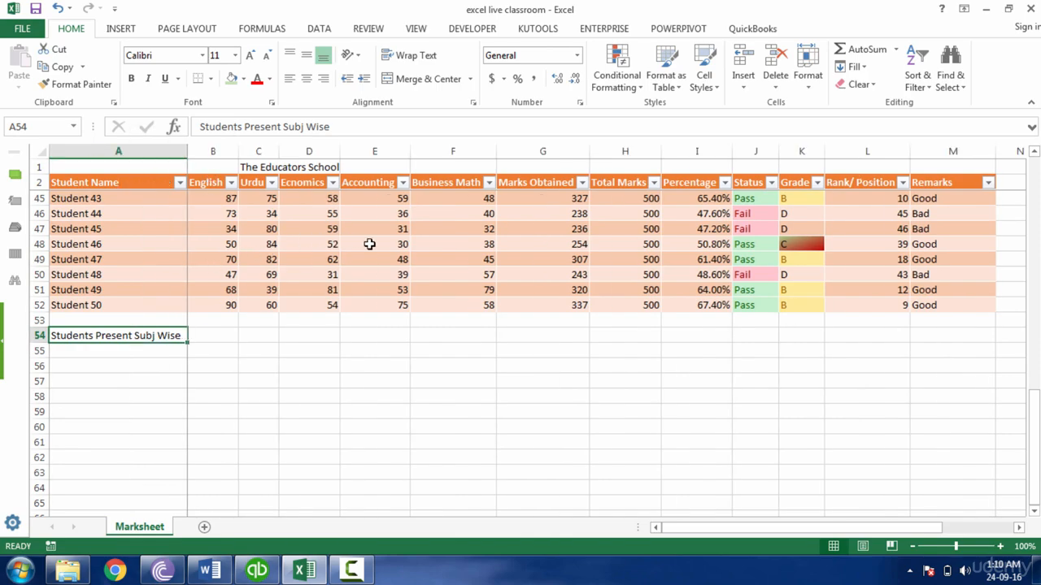
{"action": "left_click", "coordinate": [139, 349]}
{"action": "type", "text": "Stud"}
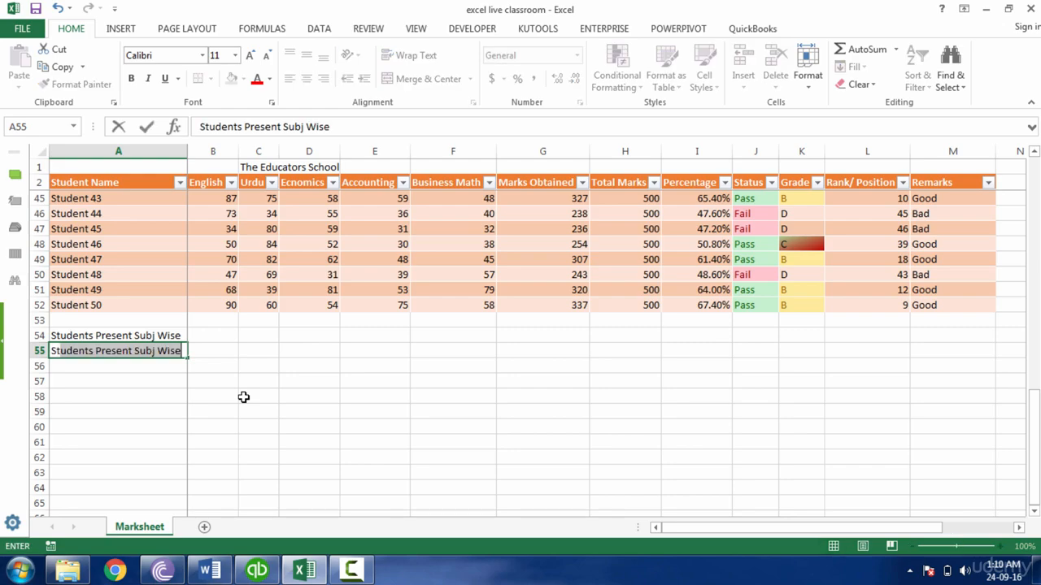
{"action": "type", "text": "ents Absent S"}
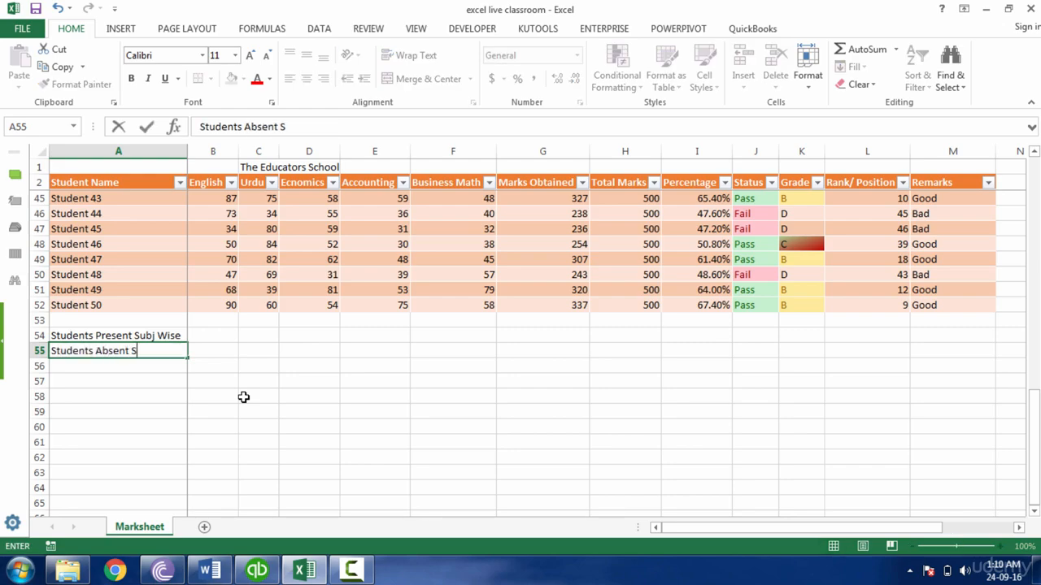
{"action": "type", "text": "ubj Wise"}
{"action": "key", "text": "Return"}
Enter the labels "Maximum Marks Subj wise" in A56 and "Minimum Marks Subj Wise" in A57
{"action": "type", "text": "M"}
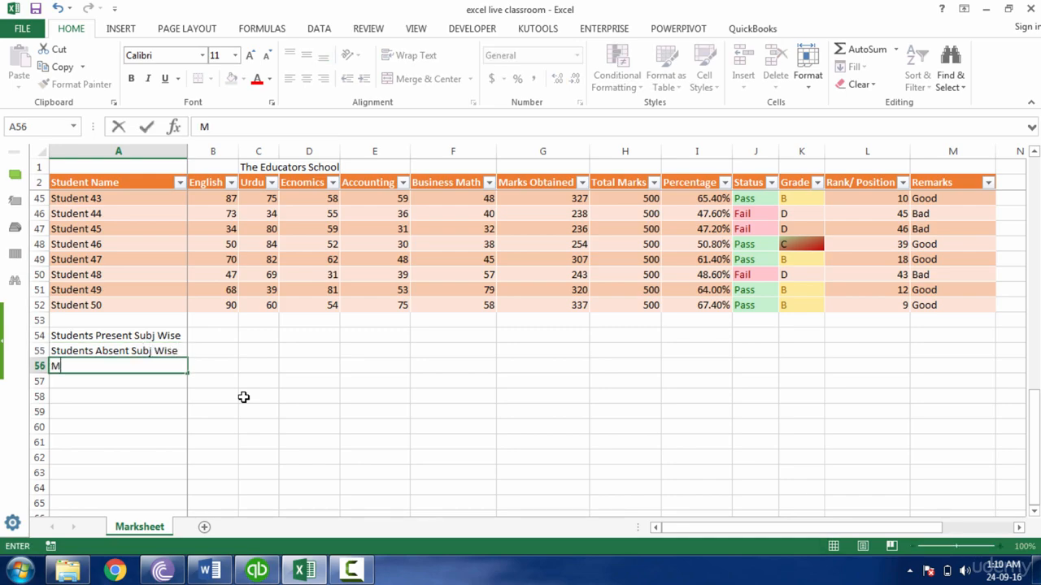
{"action": "type", "text": "aximum Marks Su"}
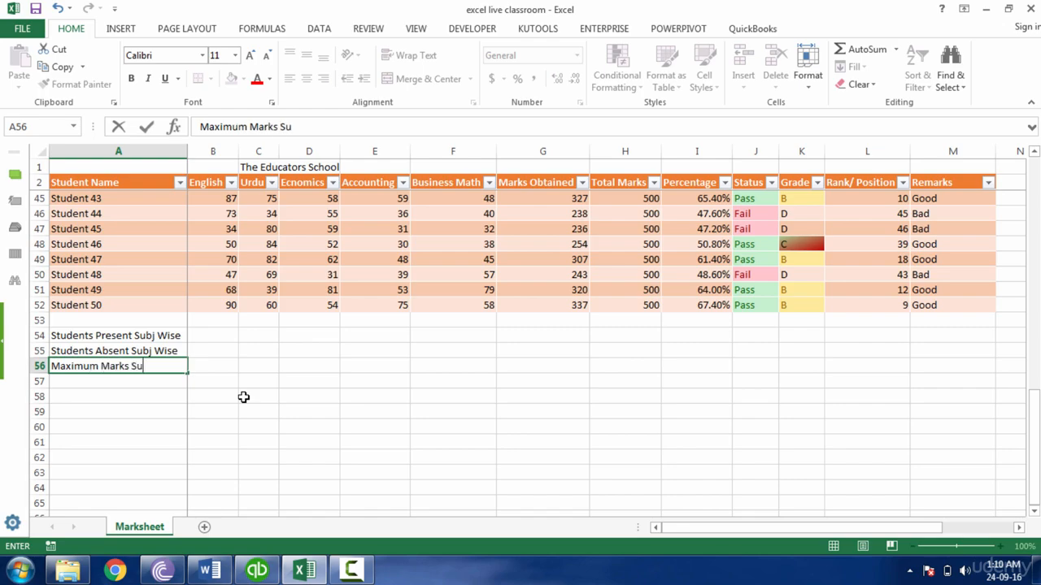
{"action": "type", "text": "bj wise"}
{"action": "key", "text": "Return"}
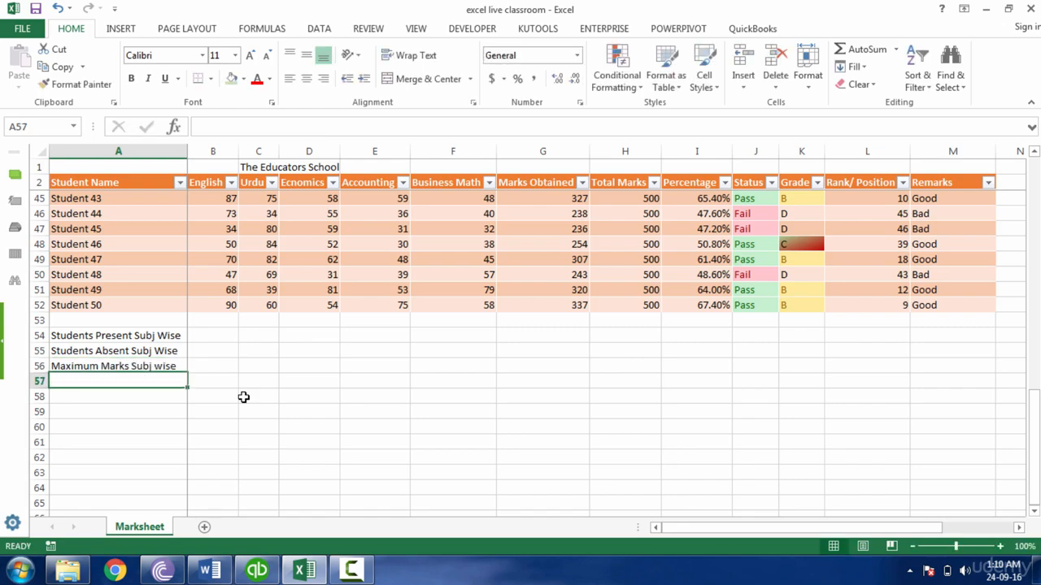
{"action": "type", "text": "Min"}
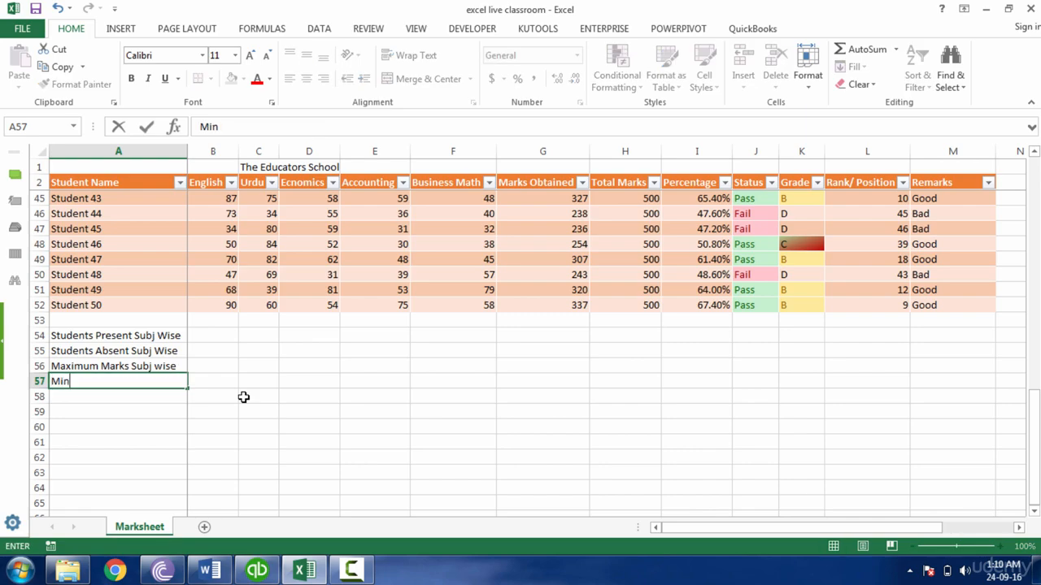
{"action": "type", "text": "imum Marks Sub"}
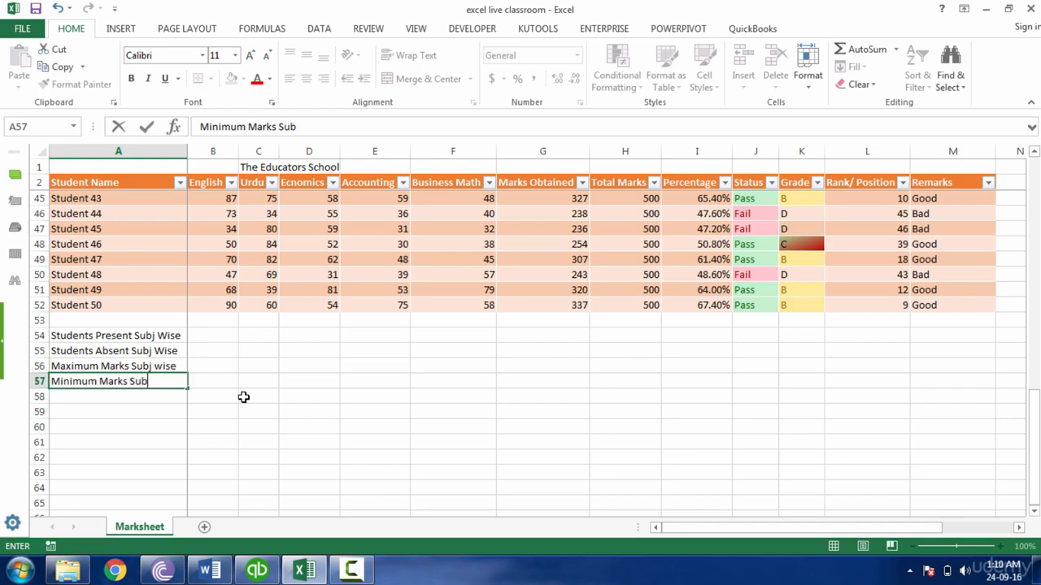
{"action": "type", "text": "j Wise"}
{"action": "key", "text": "Return"}
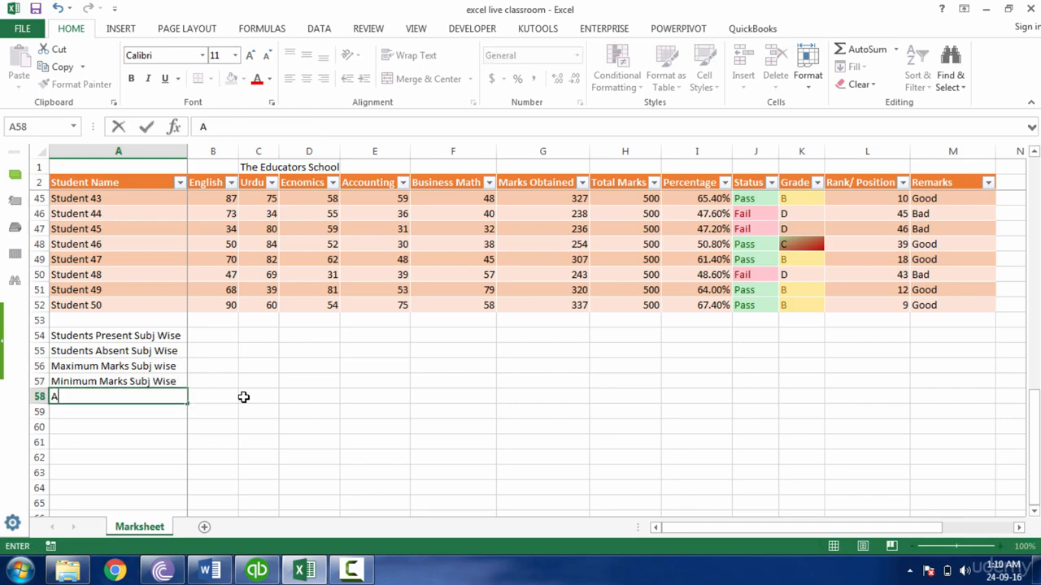
Enter the label "Average Marks Subj Wise" in cell A58
{"action": "type", "text": "Average Mar"}
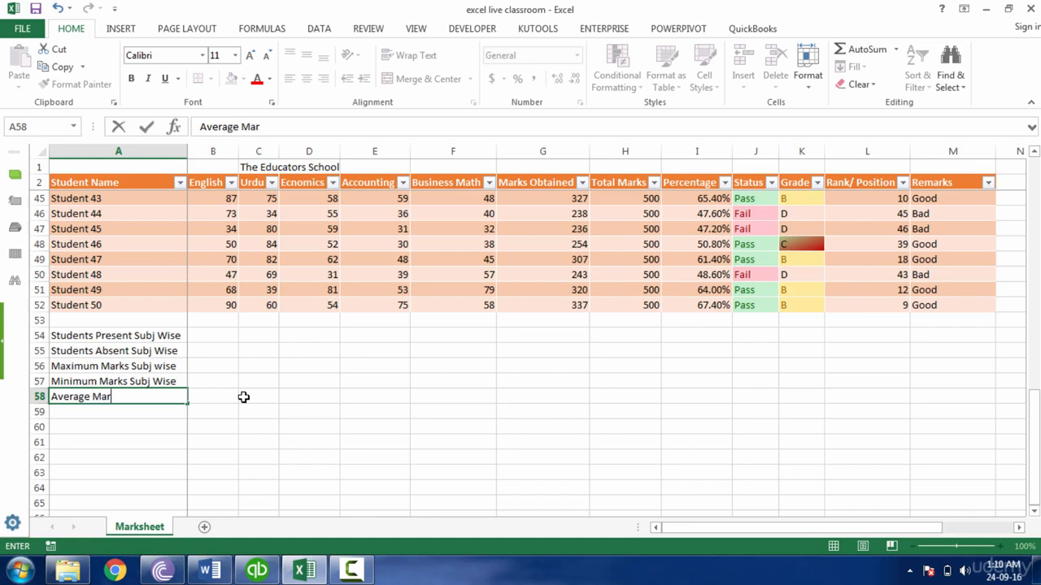
{"action": "type", "text": "ks Subj Wis"}
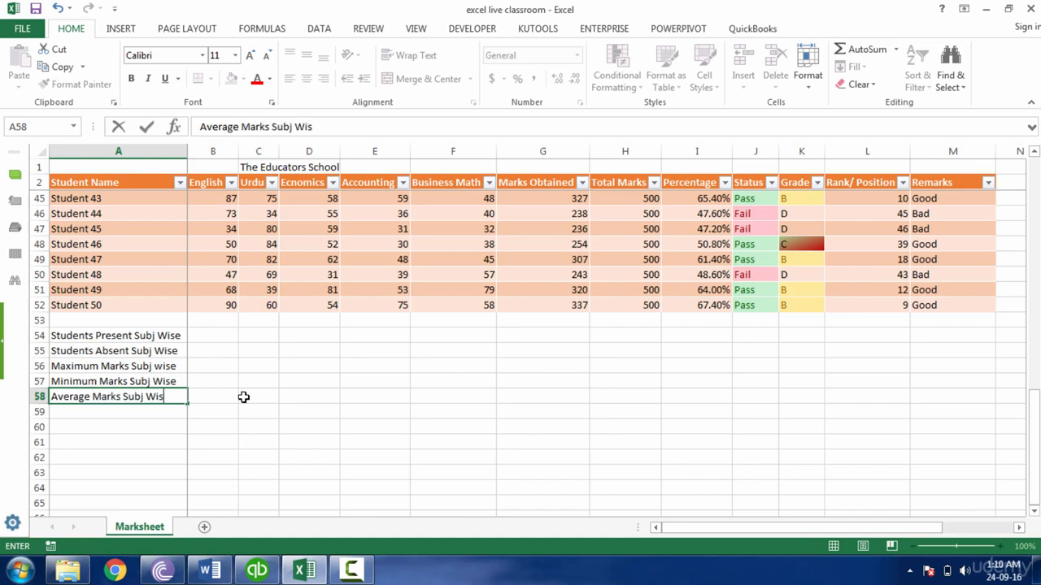
{"action": "key", "text": "Return"}
Clear the English marks of Student 29, Student 30 and Student 34 in cells B31, B32 and B36
{"action": "key", "text": "Up"}
{"action": "key", "text": "Up"}
{"action": "key", "text": "Up"}
{"action": "key", "text": "Up"}
{"action": "key", "text": "Up"}
{"action": "key", "text": "Up"}
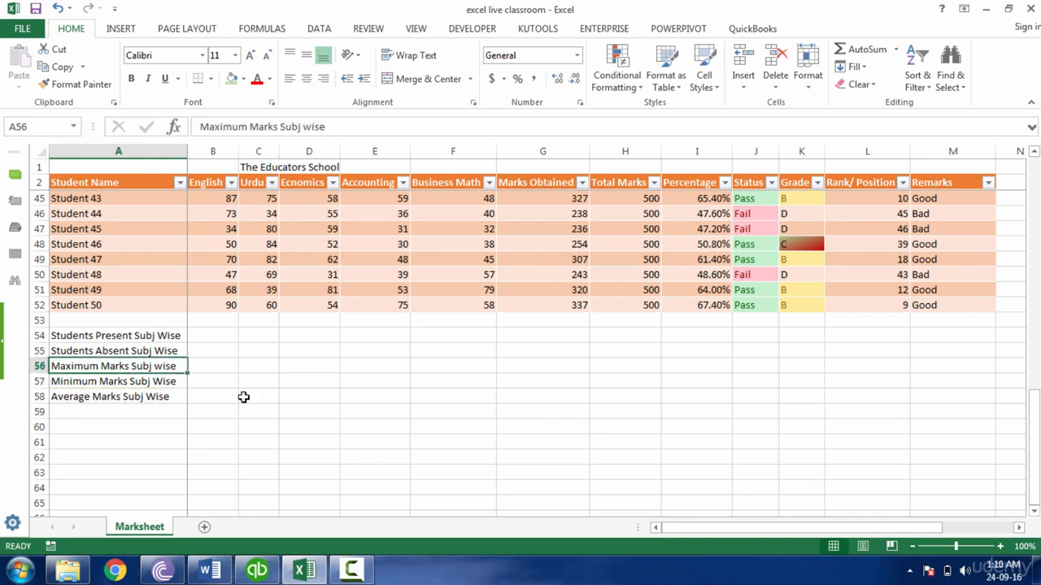
{"action": "key", "text": "Right"}
{"action": "key", "text": "Right"}
{"action": "key", "text": "Up"}
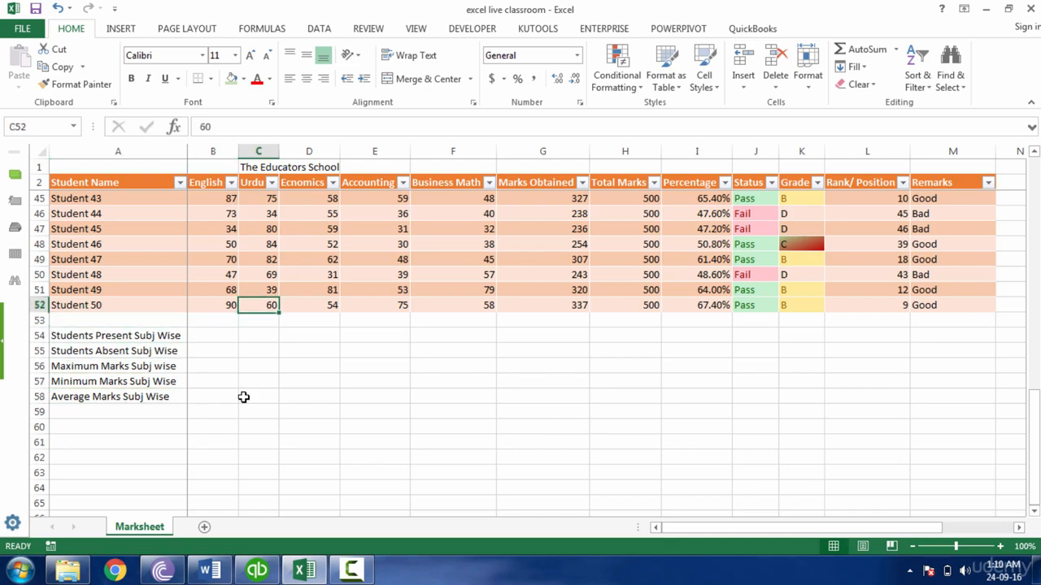
{"action": "key", "text": "Up"}
{"action": "key", "text": "Up"}
{"action": "key", "text": "Up"}
{"action": "key", "text": "Up"}
{"action": "key", "text": "Up"}
{"action": "key", "text": "Up"}
{"action": "key", "text": "Up"}
{"action": "key", "text": "Up"}
{"action": "key", "text": "Up"}
{"action": "key", "text": "Up"}
{"action": "key", "text": "Up"}
{"action": "key", "text": "Up"}
{"action": "key", "text": "Up"}
{"action": "key", "text": "Up"}
{"action": "key", "text": "Up"}
{"action": "key", "text": "Up"}
{"action": "key", "text": "Up"}
{"action": "key", "text": "Up"}
{"action": "key", "text": "Up"}
{"action": "key", "text": "Up"}
{"action": "key", "text": "Up"}
{"action": "key", "text": "Up"}
{"action": "key", "text": "Left"}
{"action": "key", "text": "Left"}
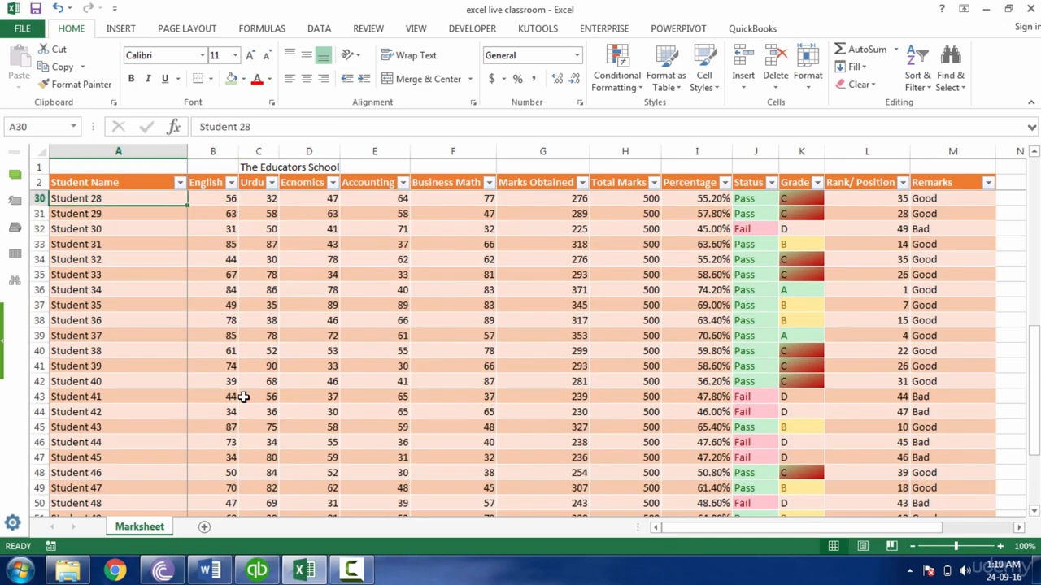
{"action": "key", "text": "Down"}
{"action": "key", "text": "Right"}
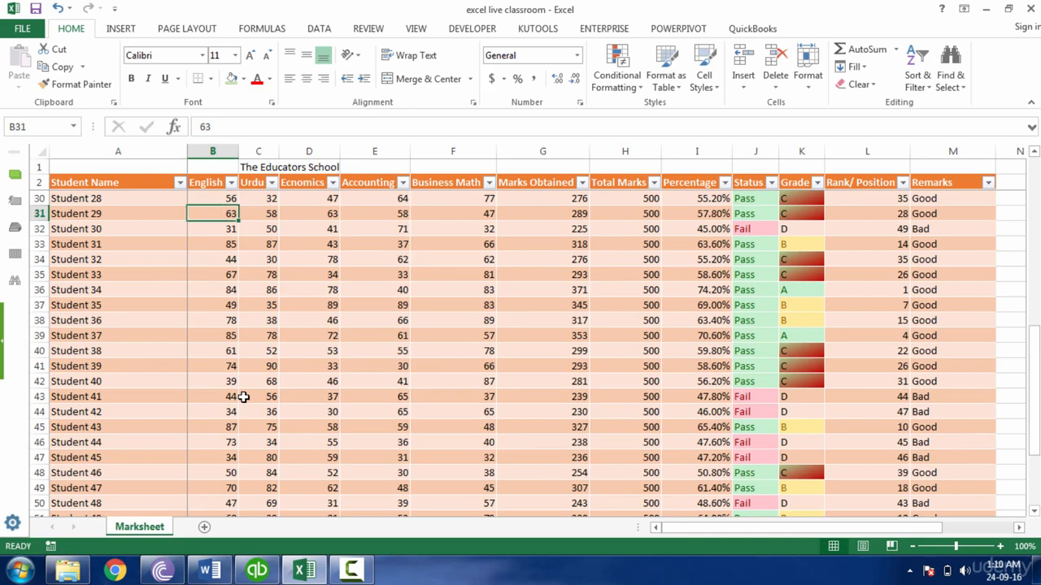
{"action": "key", "text": "Delete"}
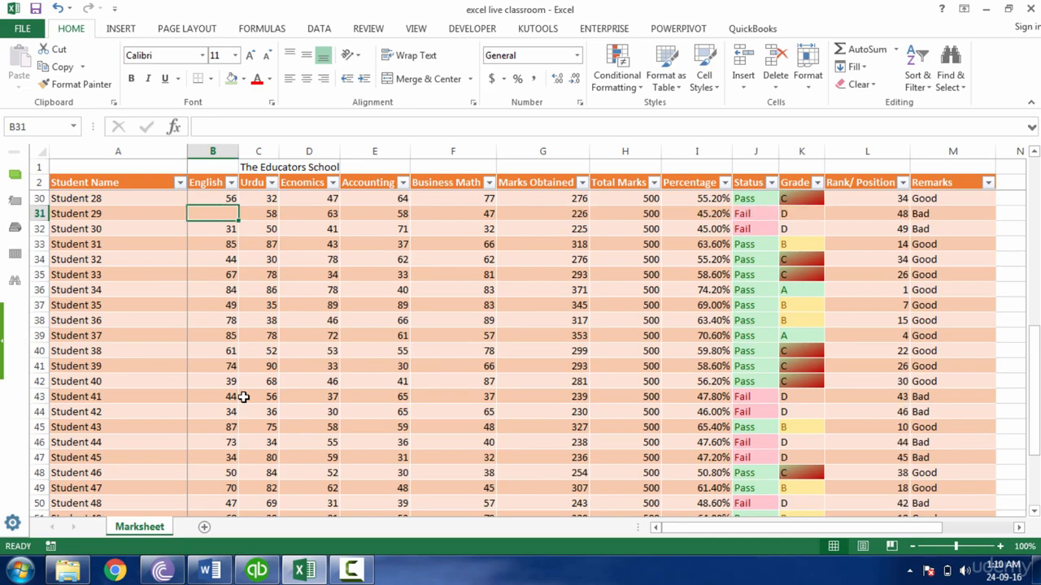
{"action": "key", "text": "Down"}
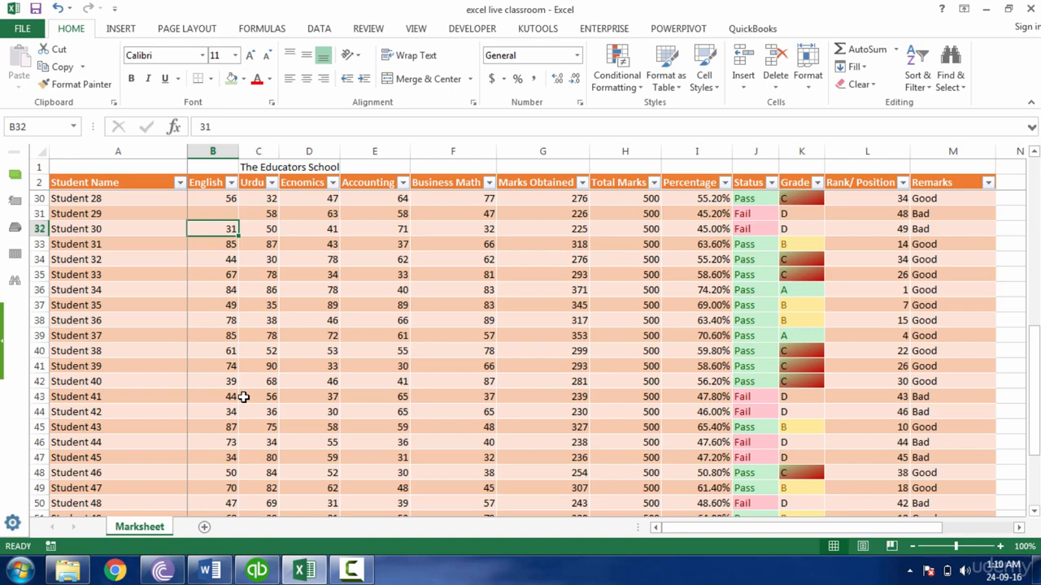
{"action": "key", "text": "Delete"}
{"action": "key", "text": "Down"}
{"action": "key", "text": "Down"}
{"action": "key", "text": "Down"}
{"action": "key", "text": "Down"}
{"action": "key", "text": "Delete"}
Clear the Urdu marks of Student 34, Student 38 and Student 41 in cells C36, C40 and C43
{"action": "key", "text": "Right"}
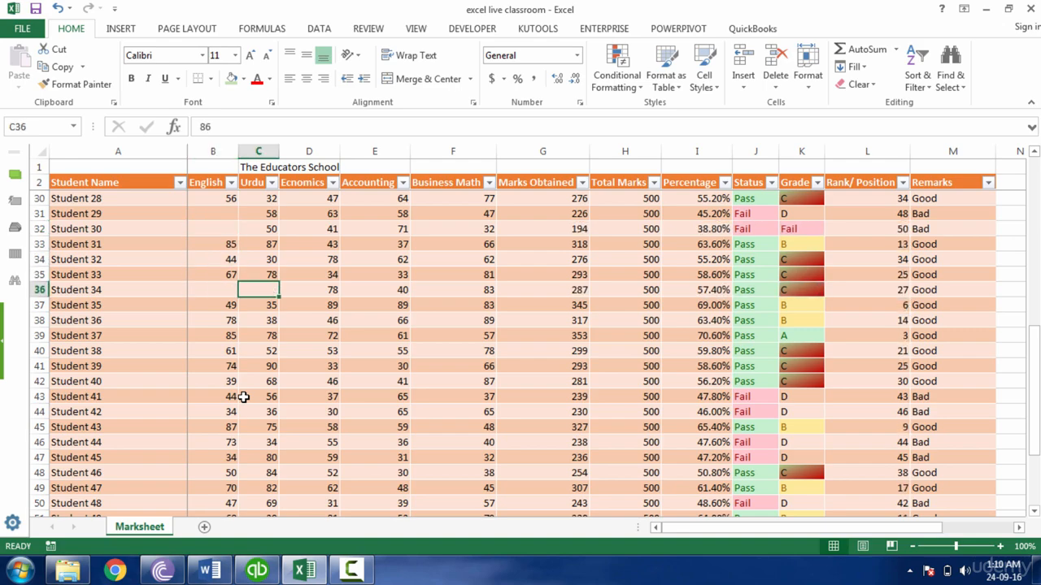
{"action": "key", "text": "Delete"}
{"action": "key", "text": "Down"}
{"action": "key", "text": "Down"}
{"action": "key", "text": "Down"}
{"action": "key", "text": "Down"}
{"action": "key", "text": "Delete"}
{"action": "key", "text": "Down"}
{"action": "key", "text": "Down"}
{"action": "key", "text": "Down"}
{"action": "key", "text": "Delete"}
Clear the Ecnomics marks of Student 41, Student 38 and Student 34 in cells D43, D40 and D36
{"action": "key", "text": "Right"}
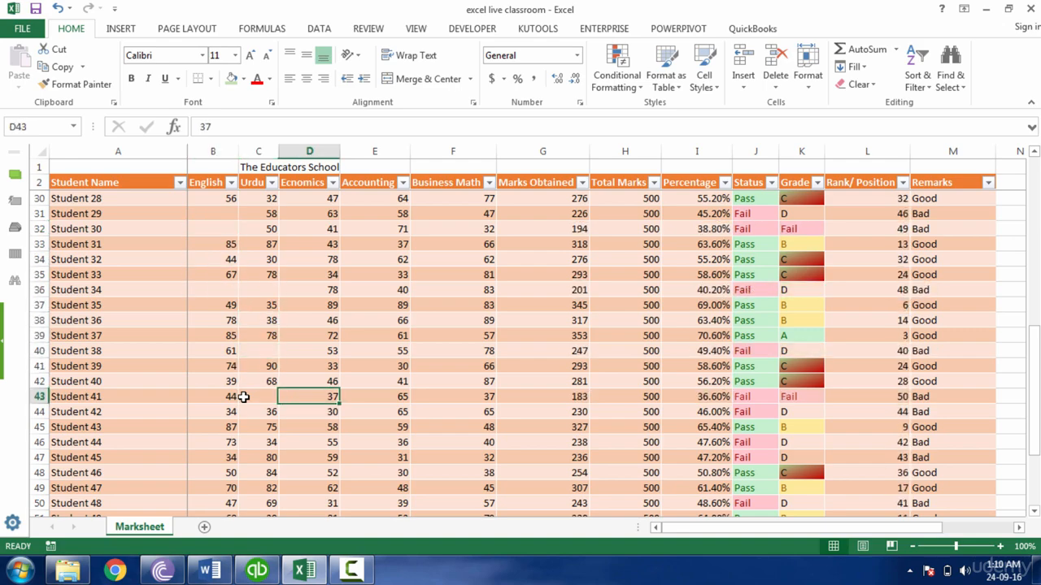
{"action": "key", "text": "Delete"}
{"action": "key", "text": "Up"}
{"action": "key", "text": "Up"}
{"action": "key", "text": "Up"}
{"action": "key", "text": "Delete"}
{"action": "key", "text": "Up"}
{"action": "key", "text": "Up"}
{"action": "key", "text": "Up"}
{"action": "key", "text": "Up"}
{"action": "key", "text": "Delete"}
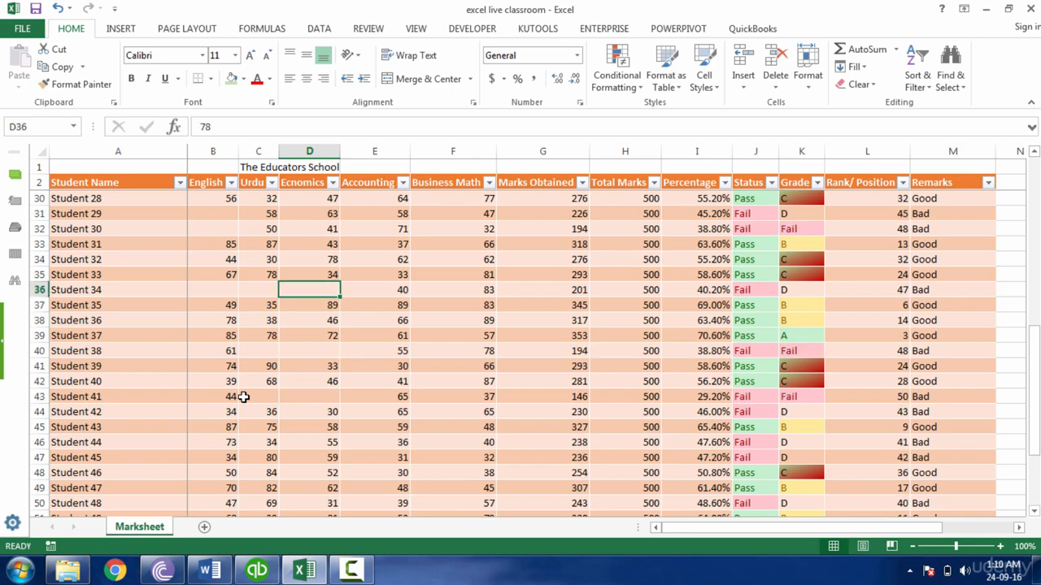
Clear the Ecnomics marks of Student 30 and Student 48 in cells D32 and D50
{"action": "key", "text": "Up"}
{"action": "key", "text": "Up"}
{"action": "key", "text": "Up"}
{"action": "key", "text": "Up"}
{"action": "key", "text": "Delete"}
{"action": "key", "text": "Down"}
{"action": "key", "text": "Down"}
{"action": "key", "text": "Down"}
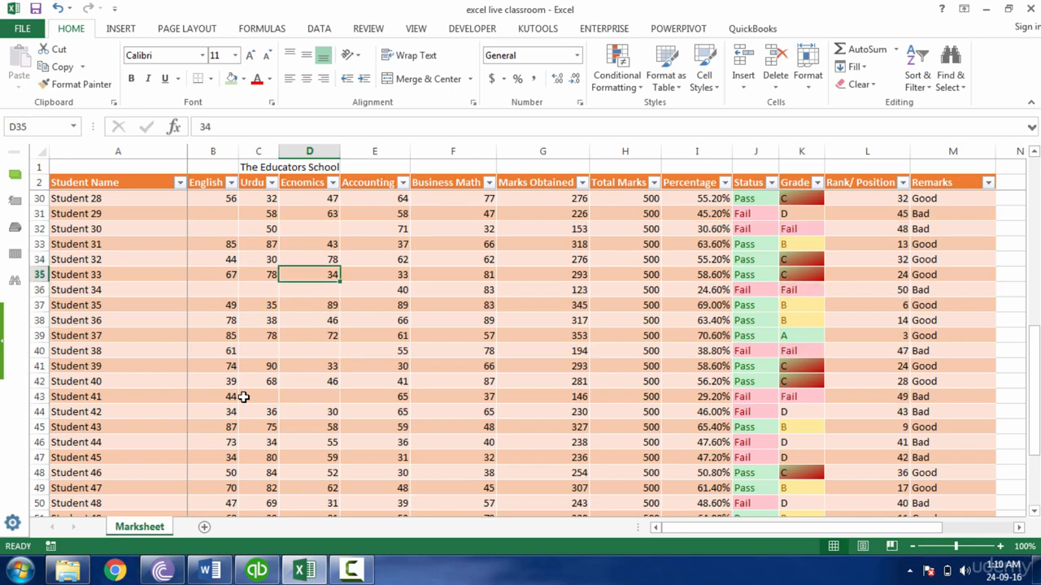
{"action": "key", "text": "Down"}
{"action": "key", "text": "Down"}
{"action": "key", "text": "Down"}
{"action": "key", "text": "Down"}
{"action": "key", "text": "Down"}
{"action": "key", "text": "Down"}
{"action": "key", "text": "Down"}
{"action": "key", "text": "Down"}
{"action": "key", "text": "Down"}
{"action": "key", "text": "Down"}
{"action": "key", "text": "Down"}
{"action": "key", "text": "Down"}
{"action": "key", "text": "Down"}
{"action": "key", "text": "Down"}
{"action": "key", "text": "Down"}
{"action": "key", "text": "Delete"}
Clear the Accounting marks of Students 47, 43, 40, 36 and 32 in cells E49, E45, E42, E38 and E34
{"action": "key", "text": "Right"}
{"action": "key", "text": "Up"}
{"action": "key", "text": "Delete"}
{"action": "key", "text": "Up"}
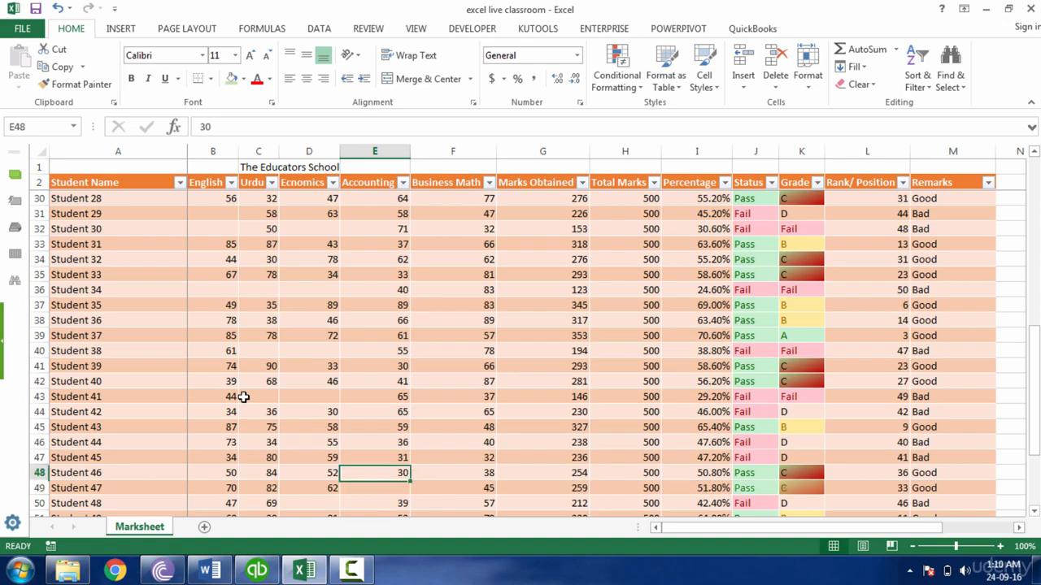
{"action": "key", "text": "Up"}
{"action": "key", "text": "Up"}
{"action": "key", "text": "Up"}
{"action": "key", "text": "Delete"}
{"action": "key", "text": "Up"}
{"action": "key", "text": "Up"}
{"action": "key", "text": "Up"}
{"action": "key", "text": "Delete"}
{"action": "key", "text": "Up"}
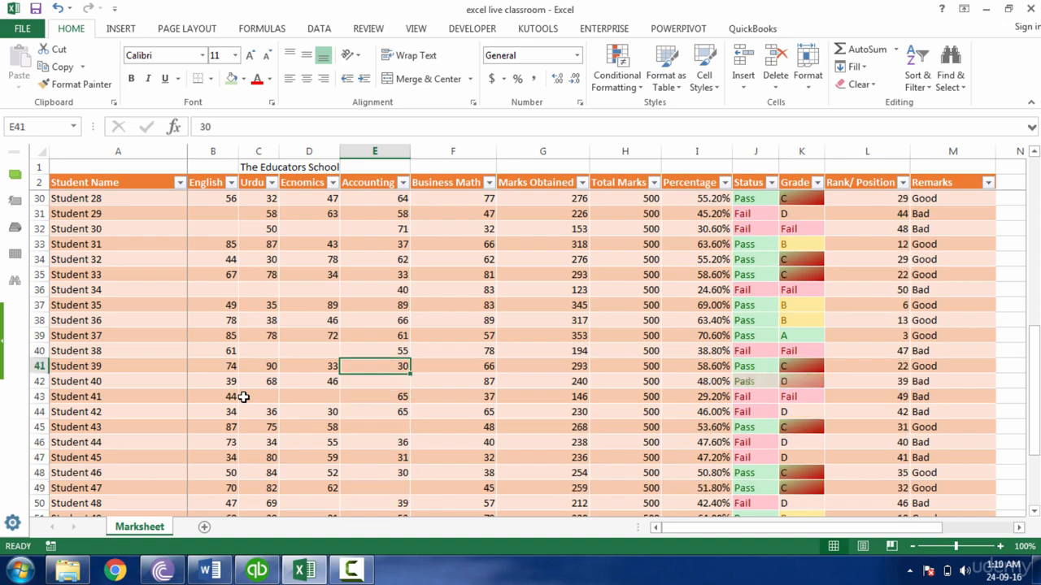
{"action": "key", "text": "Up"}
{"action": "key", "text": "Up"}
{"action": "key", "text": "Up"}
{"action": "key", "text": "Delete"}
{"action": "key", "text": "Up"}
{"action": "key", "text": "Up"}
{"action": "key", "text": "Up"}
{"action": "key", "text": "Up"}
{"action": "key", "text": "Delete"}
Clear the Business Math mark of Student 33 in cell F35
{"action": "key", "text": "Up"}
{"action": "key", "text": "Right"}
{"action": "key", "text": "Right"}
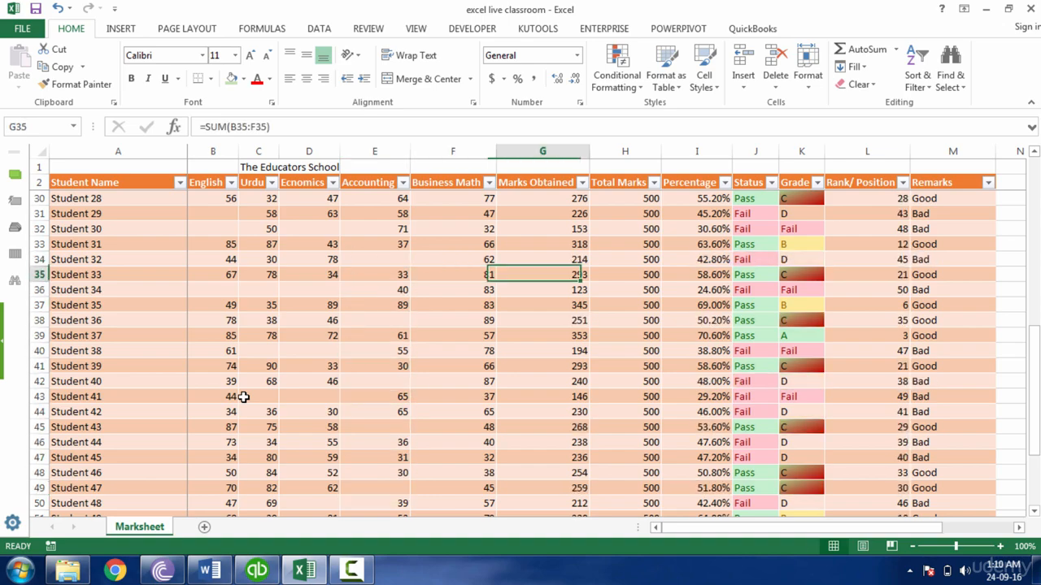
{"action": "key", "text": "Delete"}
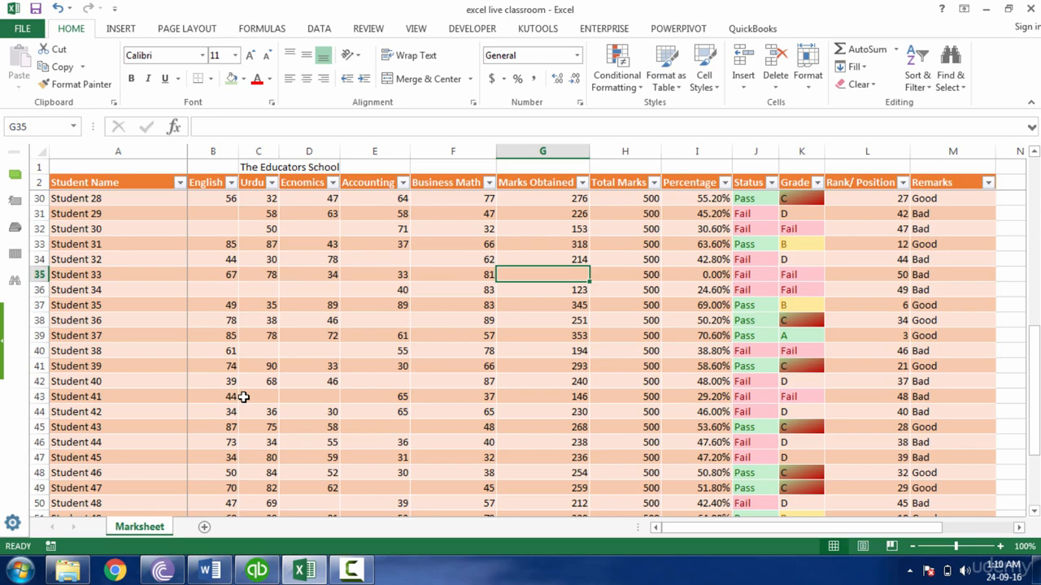
{"action": "key", "text": "ctrl+z"}
{"action": "key", "text": "Left"}
{"action": "key", "text": "Delete"}
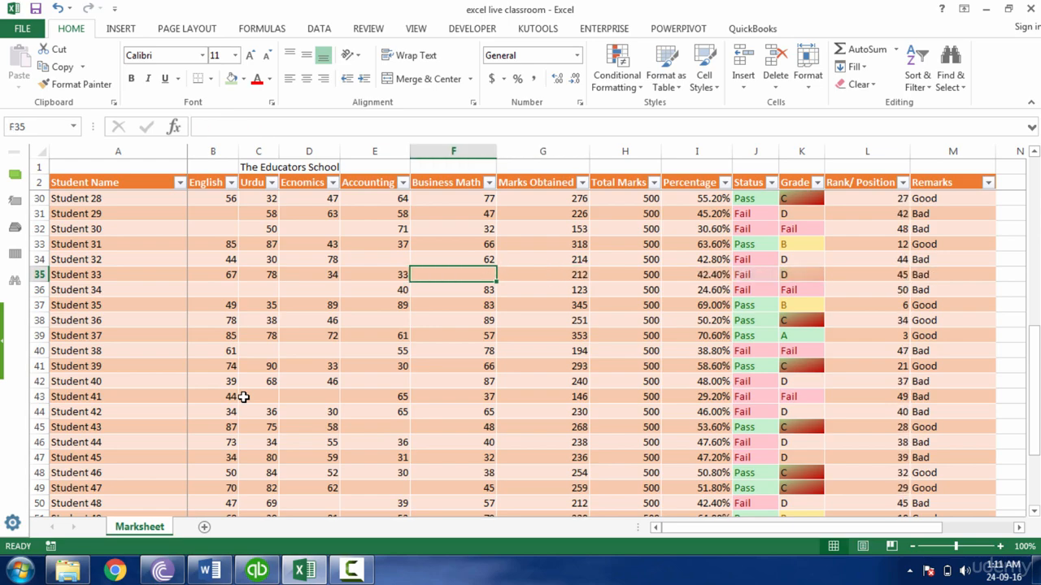
Enter a COUNT formula over the English marks B3:B52 in cell B54 and clear it again
{"action": "key", "text": "Down"}
{"action": "key", "text": "Down"}
{"action": "key", "text": "Down"}
{"action": "key", "text": "Down"}
{"action": "key", "text": "Down"}
{"action": "key", "text": "Down"}
{"action": "key", "text": "Down"}
{"action": "key", "text": "Down"}
{"action": "key", "text": "Down"}
{"action": "key", "text": "Down"}
{"action": "key", "text": "Down"}
{"action": "key", "text": "Down"}
{"action": "key", "text": "Down"}
{"action": "key", "text": "Down"}
{"action": "key", "text": "Down"}
{"action": "key", "text": "Down"}
{"action": "key", "text": "Down"}
{"action": "key", "text": "Down"}
{"action": "key", "text": "Down"}
{"action": "key", "text": "Down"}
{"action": "key", "text": "Down"}
{"action": "key", "text": "Down"}
{"action": "key", "text": "Down"}
{"action": "key", "text": "Down"}
{"action": "key", "text": "Left"}
{"action": "key", "text": "Left"}
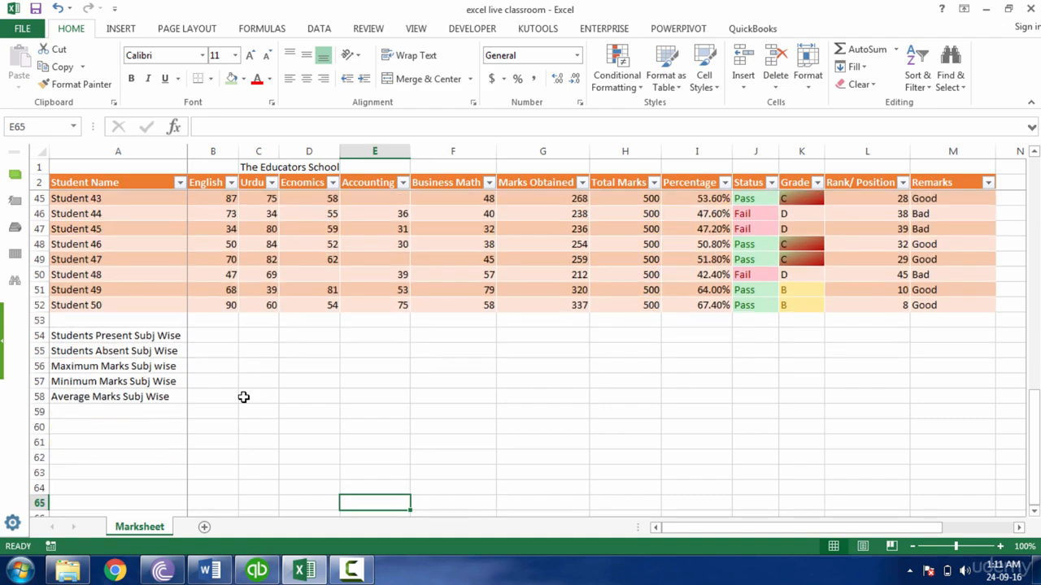
{"action": "key", "text": "Up"}
{"action": "key", "text": "Up"}
{"action": "key", "text": "Up"}
{"action": "key", "text": "Up"}
{"action": "key", "text": "Up"}
{"action": "key", "text": "Up"}
{"action": "key", "text": "Up"}
{"action": "key", "text": "Up"}
{"action": "key", "text": "Up"}
{"action": "key", "text": "Up"}
{"action": "key", "text": "Left"}
{"action": "key", "text": "Left"}
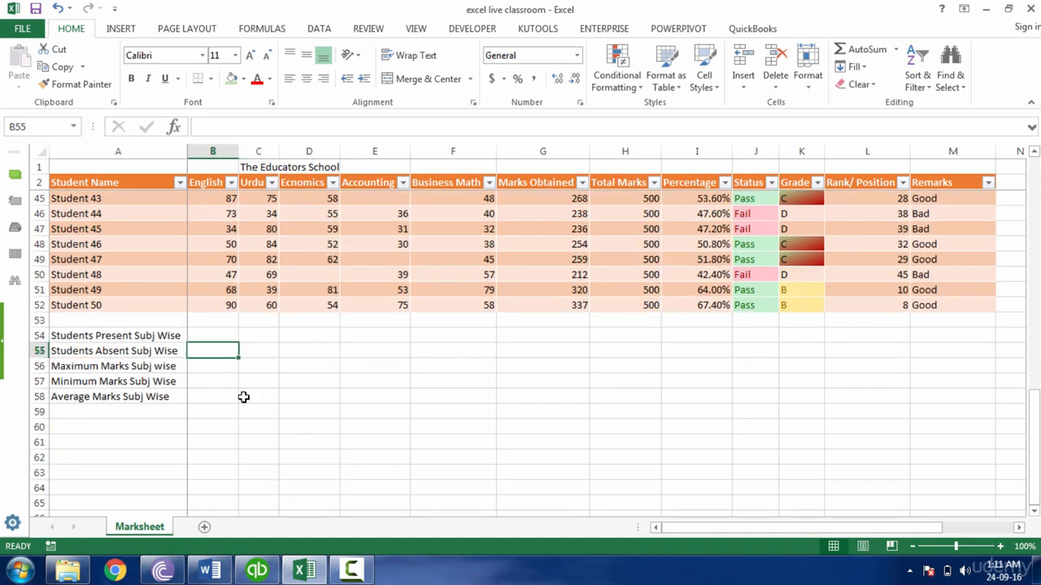
{"action": "key", "text": "Up"}
{"action": "left_click_drag", "start_coordinate": [205, 309], "coordinate": [214, 383]}
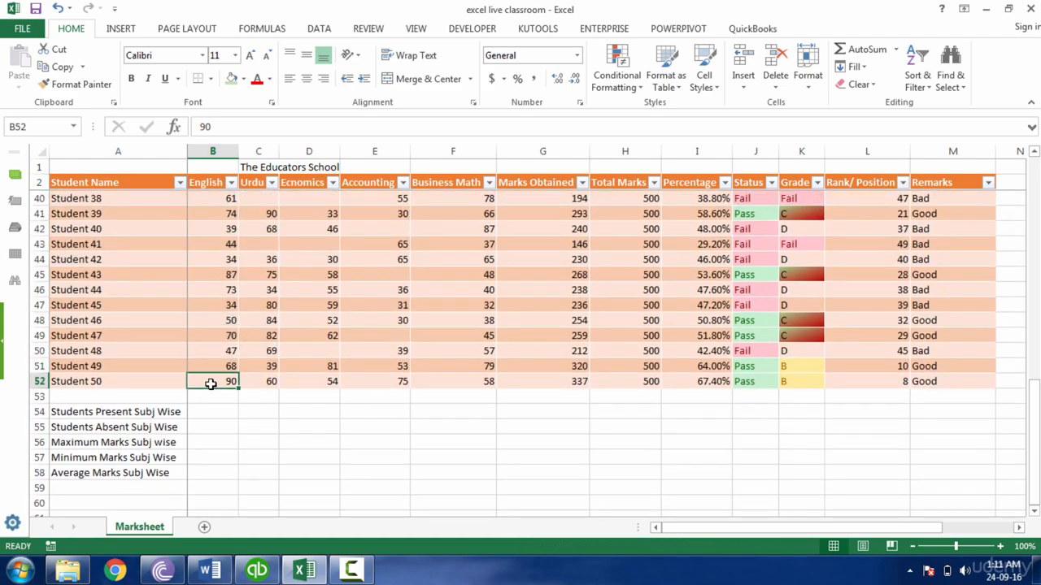
{"action": "left_click", "coordinate": [217, 411]}
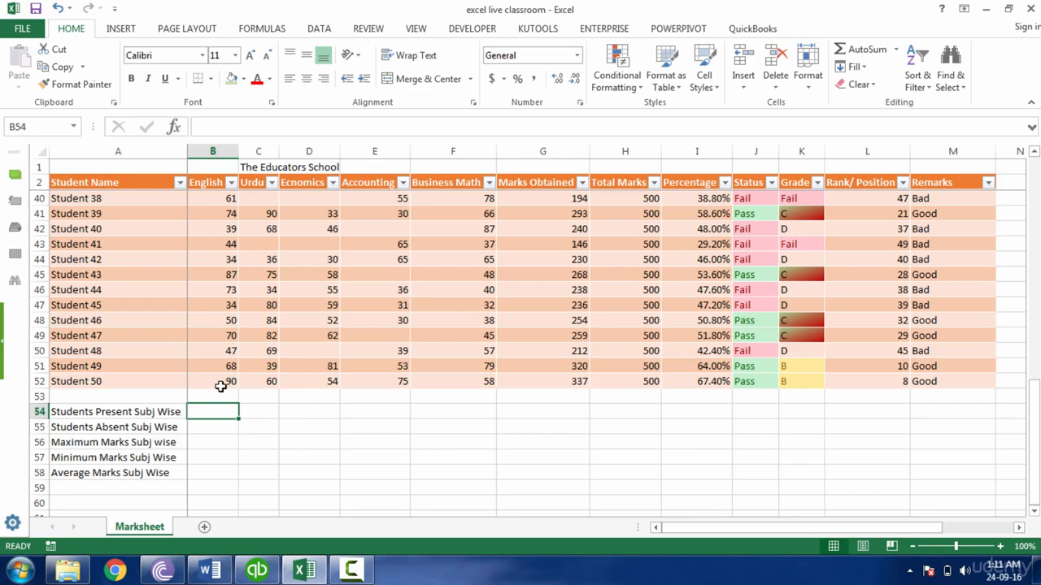
{"action": "type", "text": "=count"}
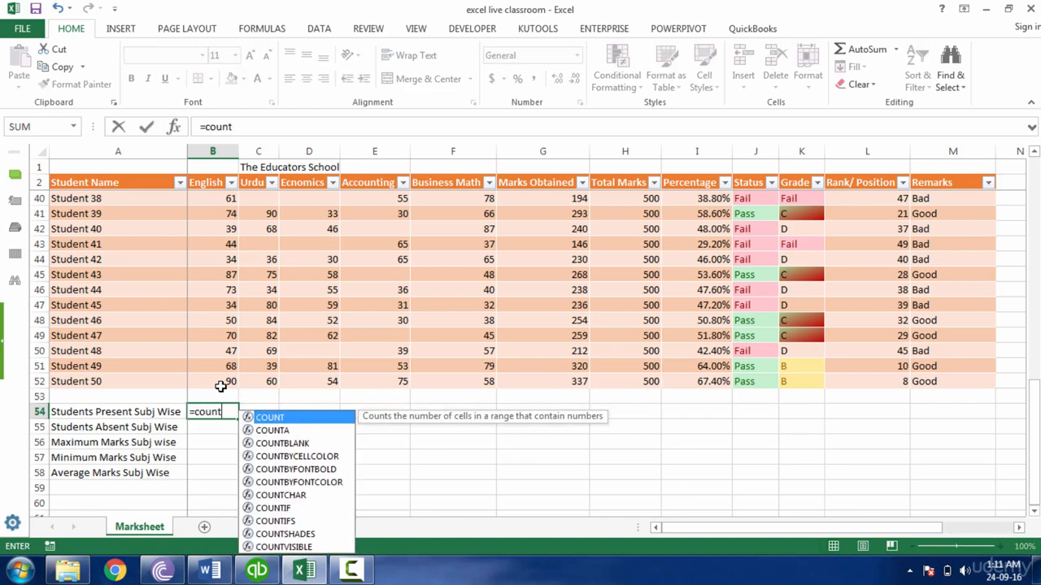
{"action": "key", "text": "Tab"}
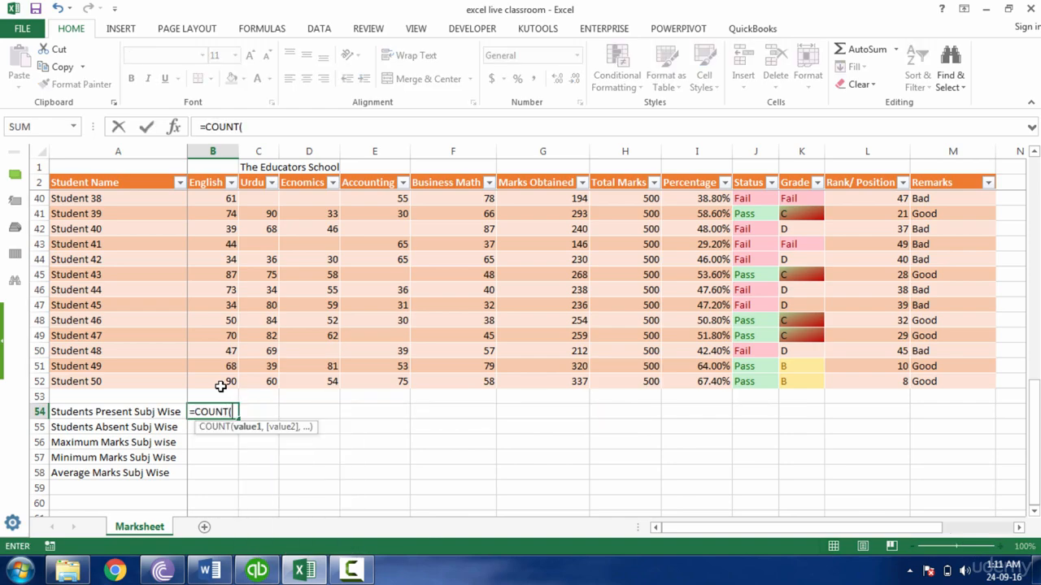
{"action": "key", "text": "Up"}
{"action": "key", "text": "Up"}
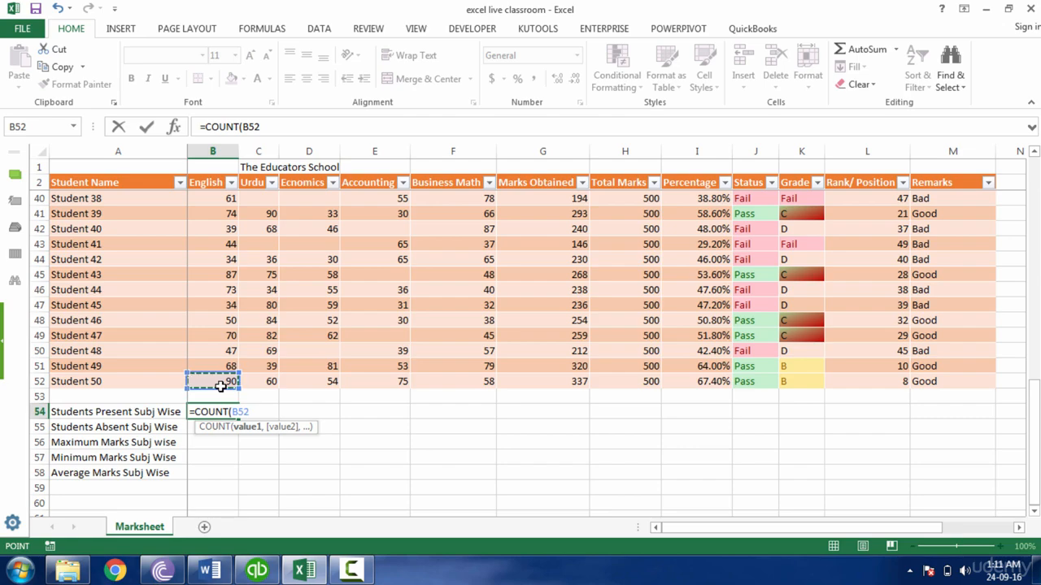
{"action": "key", "text": "shift+Up"}
{"action": "key", "text": "shift+Up"}
{"action": "key", "text": "shift+Up"}
{"action": "key", "text": "shift+Up"}
{"action": "key", "text": "shift+Up"}
{"action": "key", "text": "shift+Up"}
{"action": "key", "text": "shift+Up"}
{"action": "key", "text": "shift+Up"}
{"action": "key", "text": "shift+Up"}
{"action": "key", "text": "shift+Up"}
{"action": "key", "text": "shift+Up"}
{"action": "key", "text": "shift+Up"}
{"action": "key", "text": "shift+Up"}
{"action": "key", "text": "shift+Up"}
{"action": "key", "text": "shift+Up"}
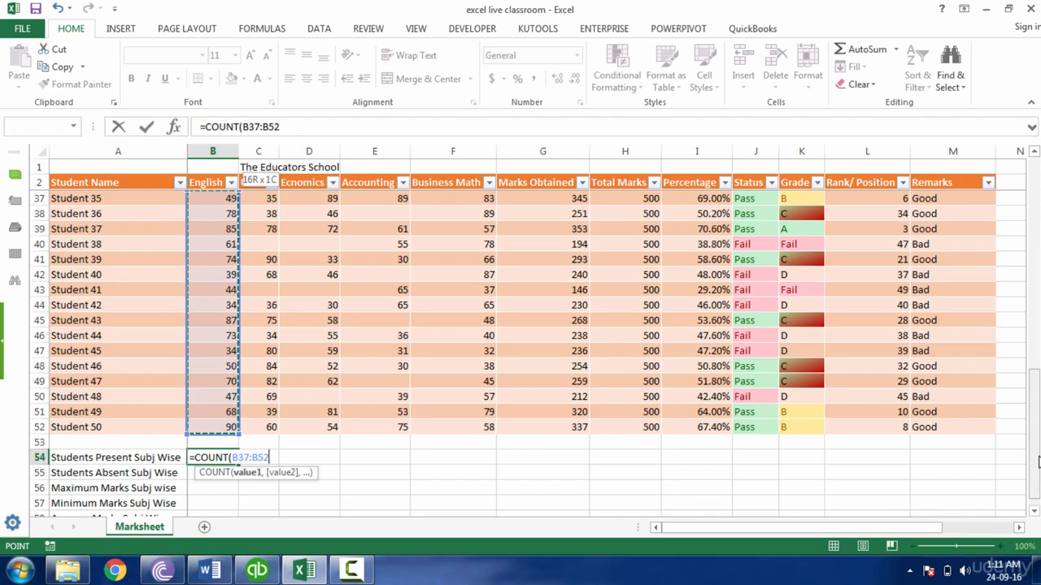
{"action": "left_click_drag", "start_coordinate": [1035, 462], "coordinate": [1036, 443]}
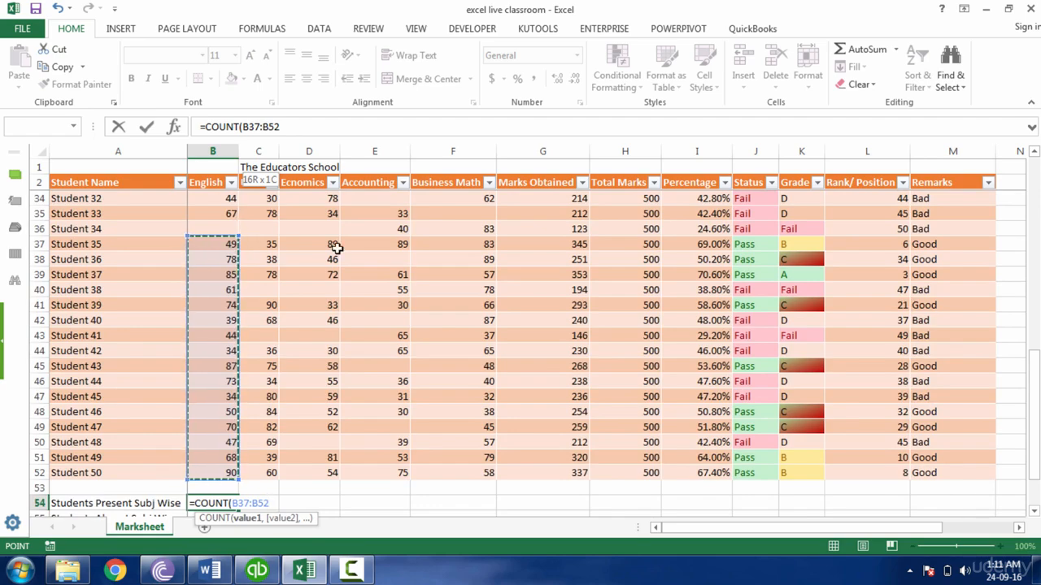
{"action": "key", "text": "ctrl+shift+Up"}
{"action": "key", "text": "ctrl+shift+Up"}
{"action": "key", "text": "ctrl+shift+Up"}
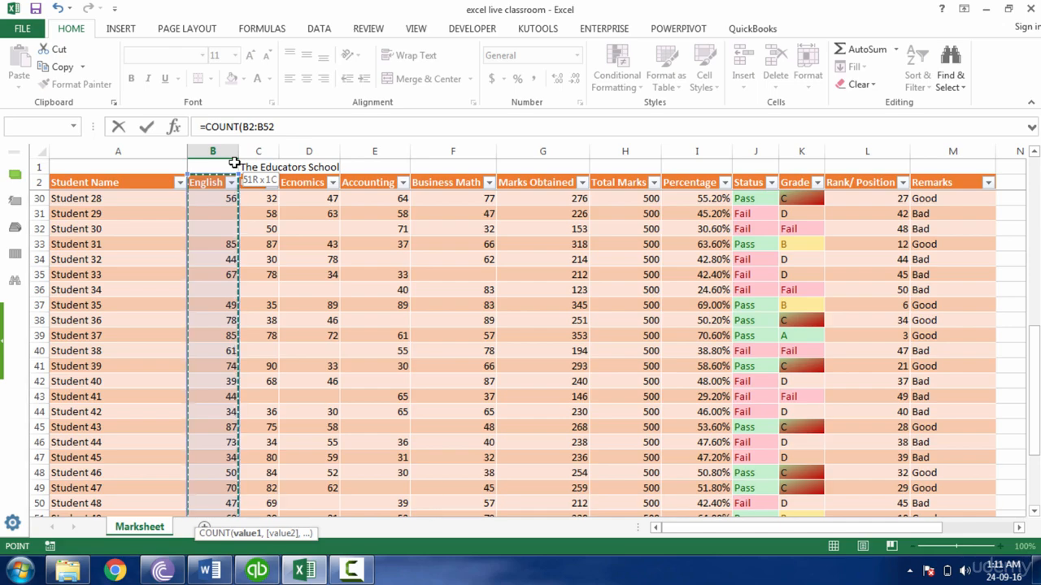
{"action": "left_click_drag", "start_coordinate": [234, 162], "coordinate": [234, 162]}
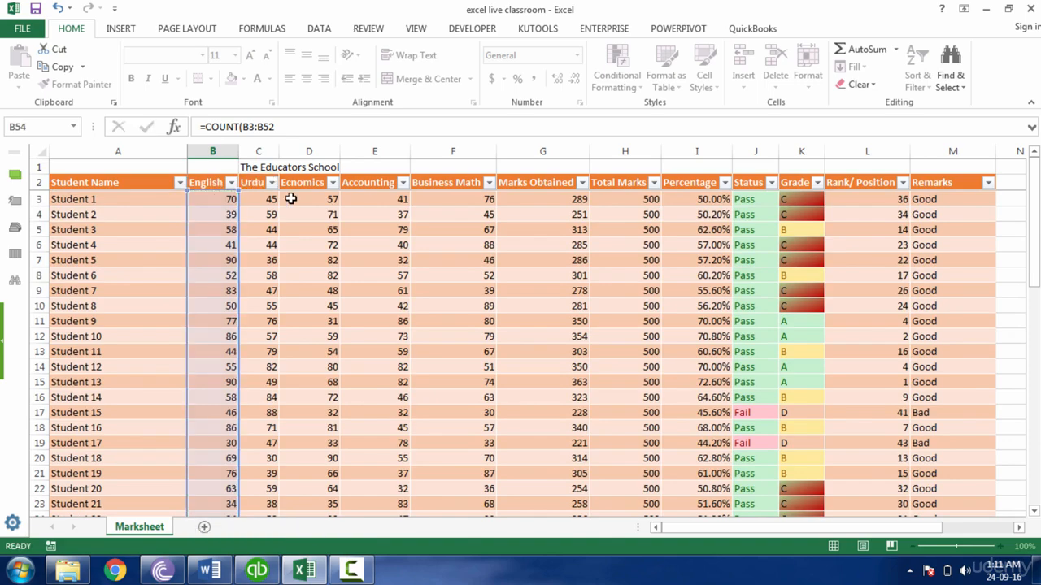
{"action": "key", "text": "Return"}
{"action": "key", "text": "Up"}
{"action": "key", "text": "Delete"}
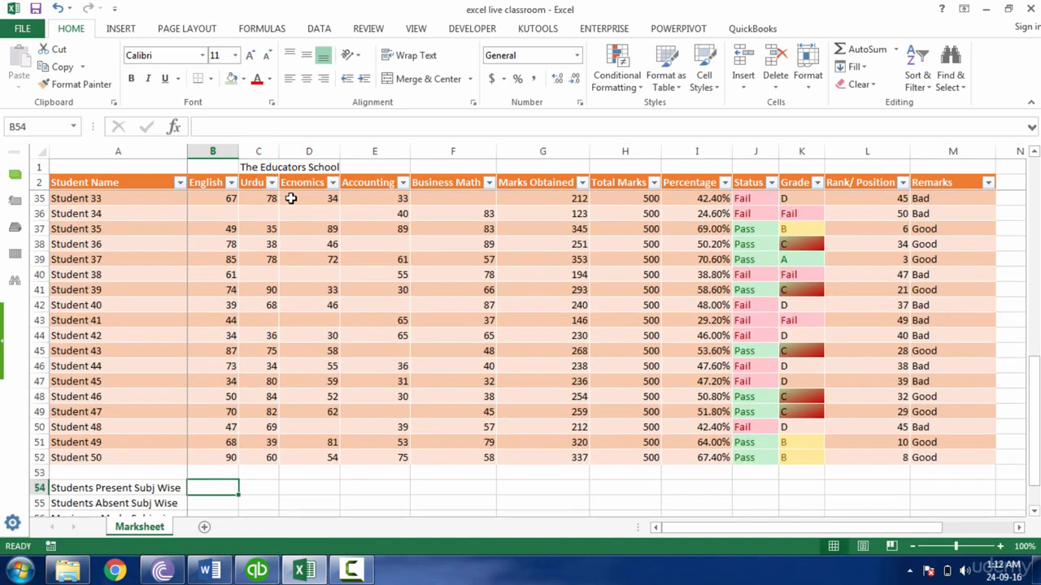
Enter =COUNT(B3:B52) in cell B54 to count the students present in English
{"action": "type", "text": "=count"}
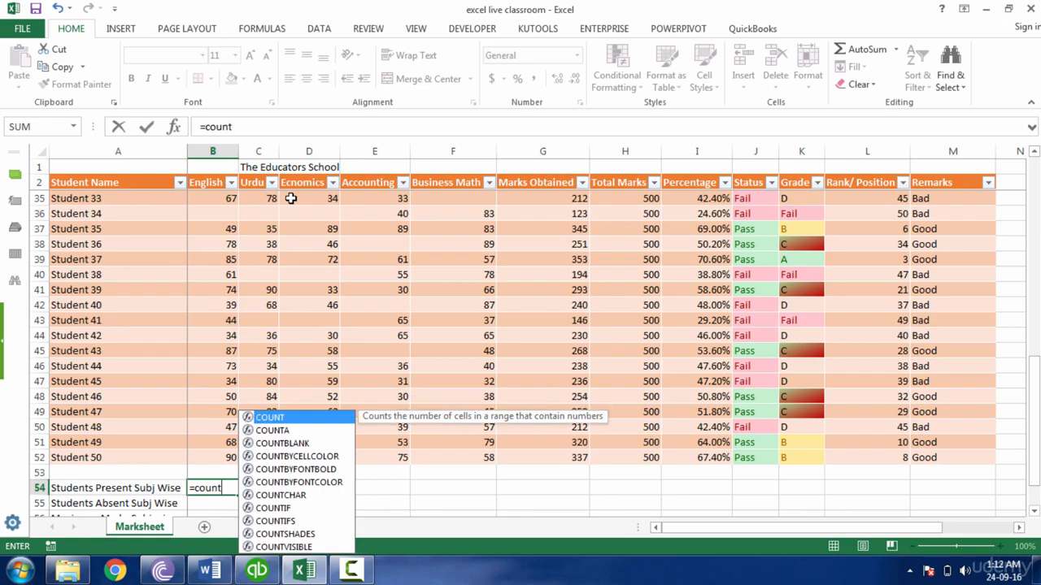
{"action": "key", "text": "Tab"}
{"action": "key", "text": "Up"}
{"action": "key", "text": "Up"}
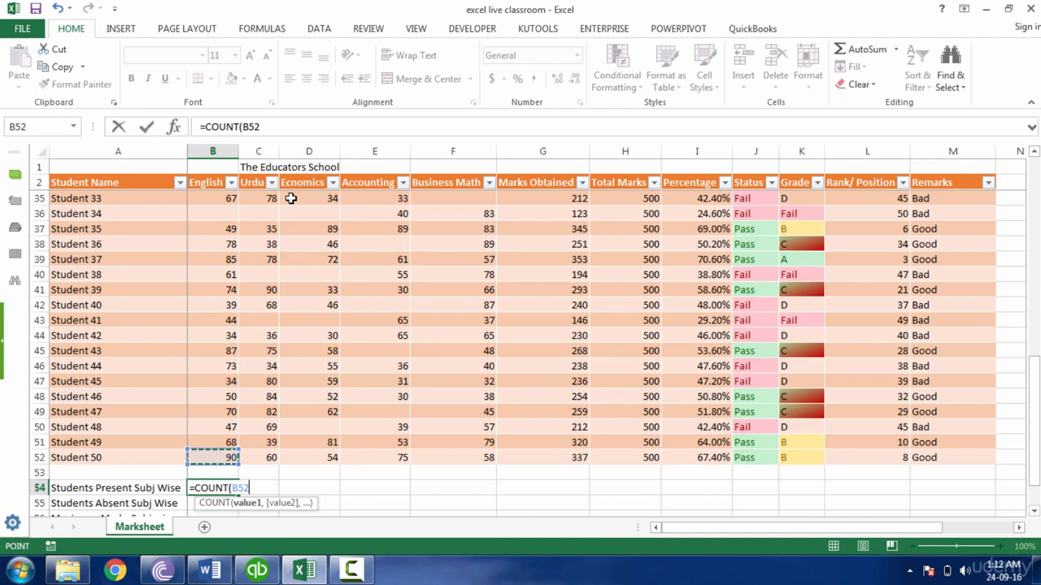
{"action": "key", "text": "ctrl+shift+Up"}
{"action": "key", "text": "ctrl+shift+Up"}
{"action": "key", "text": "ctrl+shift+Up"}
{"action": "key", "text": "ctrl+shift+Up"}
{"action": "key", "text": "ctrl+shift+Up"}
{"action": "key", "text": "ctrl+shift+Up"}
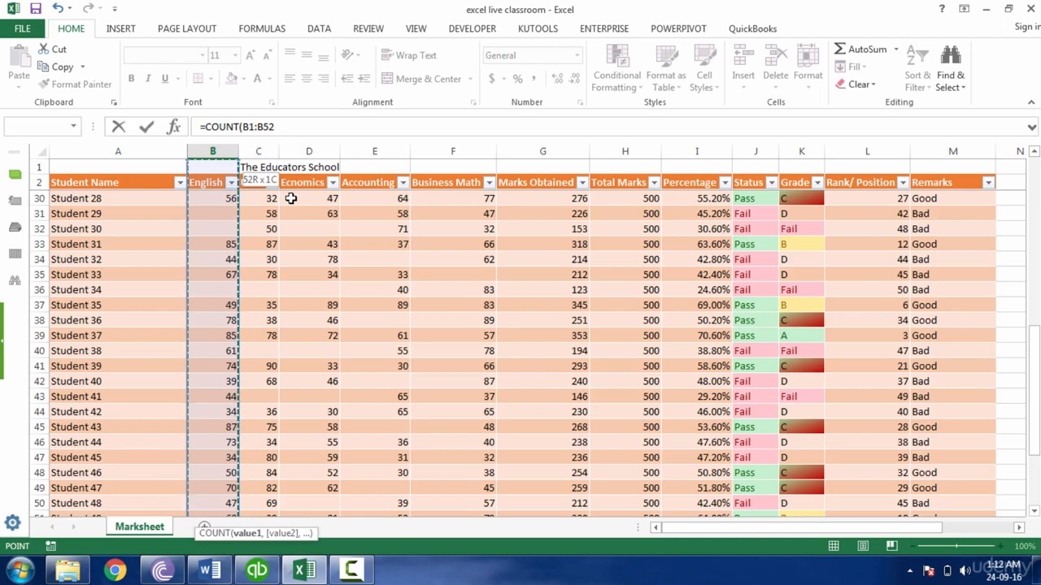
{"action": "scroll", "coordinate": [290, 198], "scroll_direction": "up", "scroll_amount": 9}
{"action": "key", "text": "Return"}
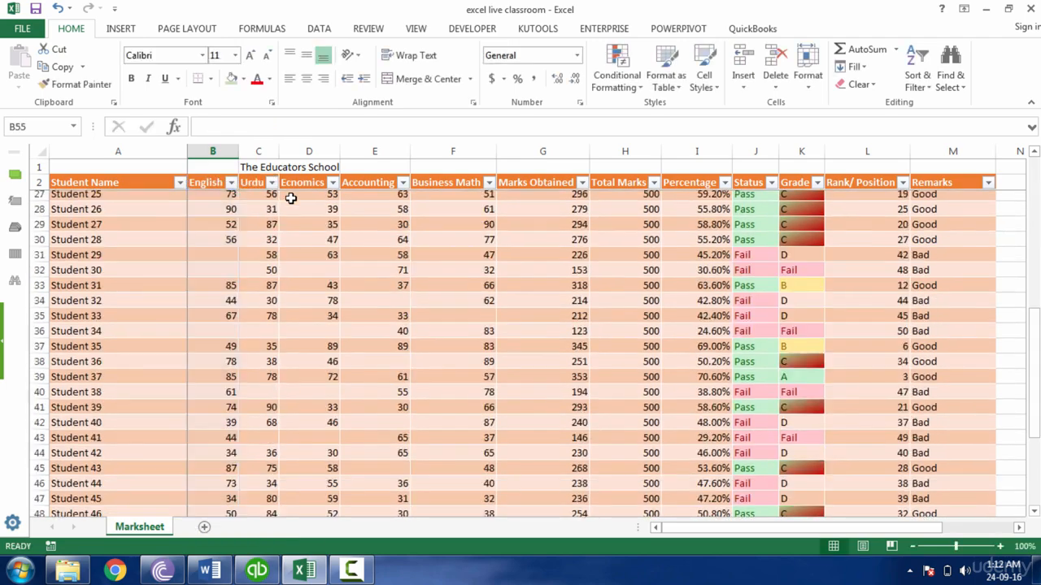
{"action": "key", "text": "Up"}
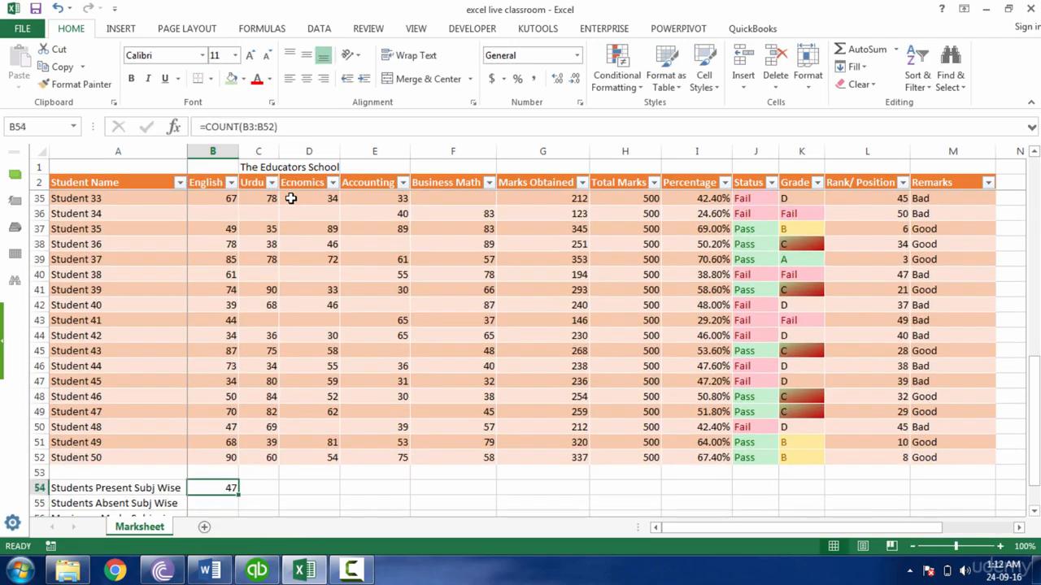
Fill the COUNT formula from cell B54 across the other subjects through F54
{"action": "key", "text": "shift+Right"}
{"action": "key", "text": "shift+Right"}
{"action": "key", "text": "shift+Right"}
{"action": "key", "text": "shift+Right"}
{"action": "key", "text": "shift+Right"}
{"action": "key", "text": "shift+Right"}
{"action": "key", "text": "shift+Left"}
{"action": "key", "text": "shift+Left"}
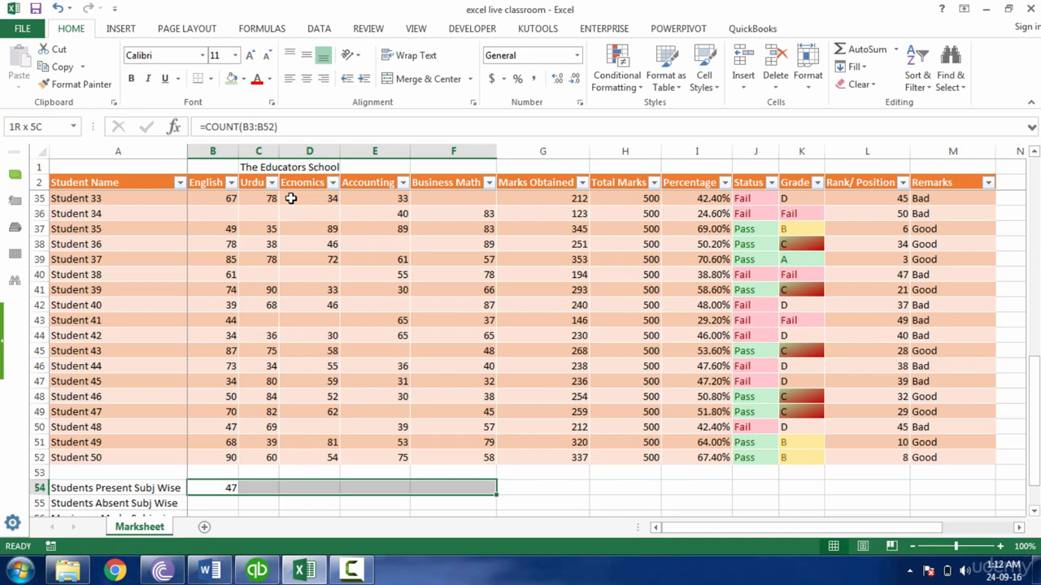
{"action": "type", "text": "r"}
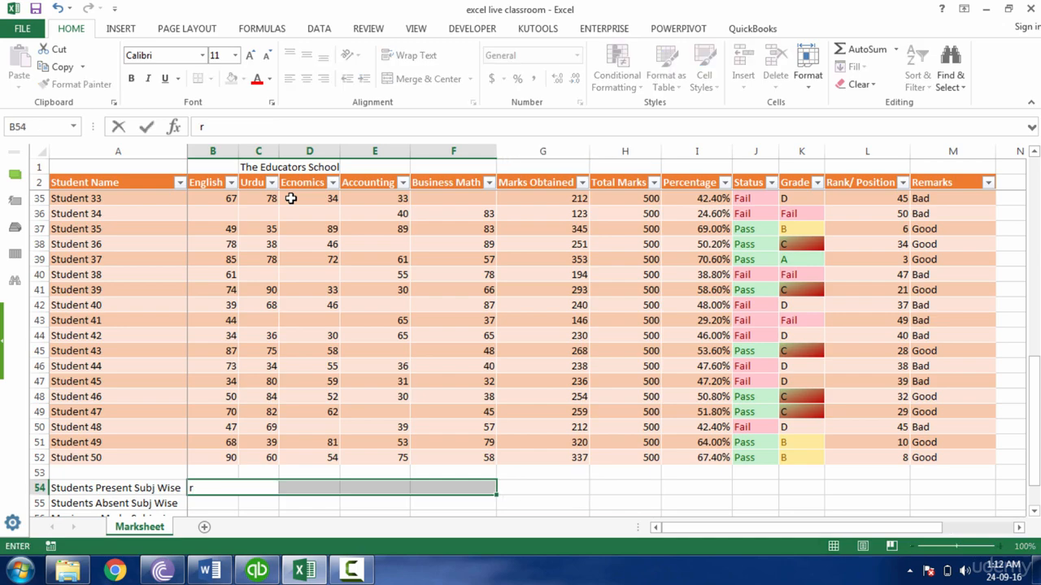
{"action": "key", "text": "Return"}
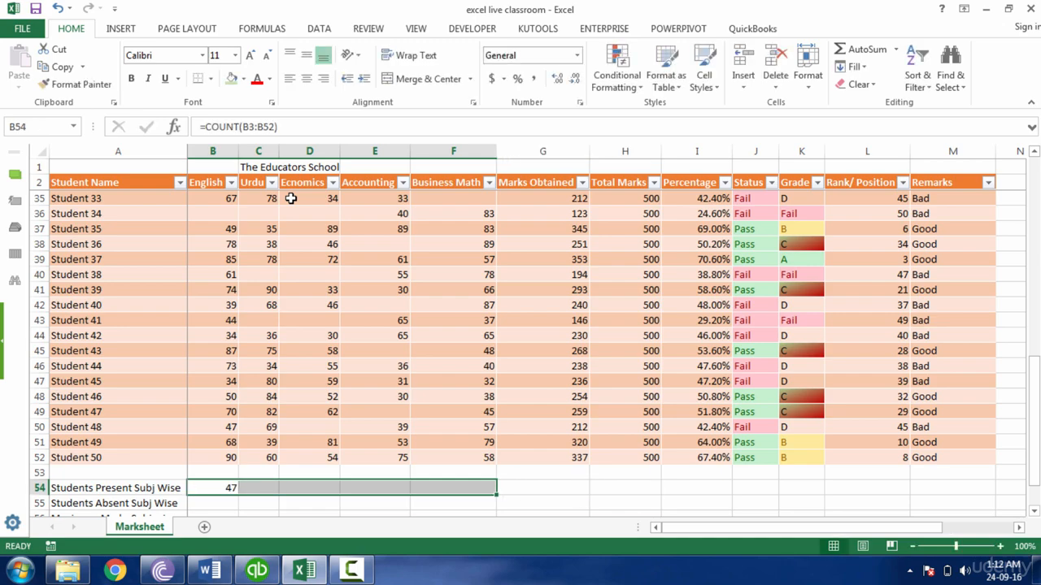
{"action": "key", "text": "ctrl+r"}
{"action": "key", "text": "Down"}
{"action": "key", "text": "Down"}
{"action": "key", "text": "Up"}
{"action": "key", "text": "Up"}
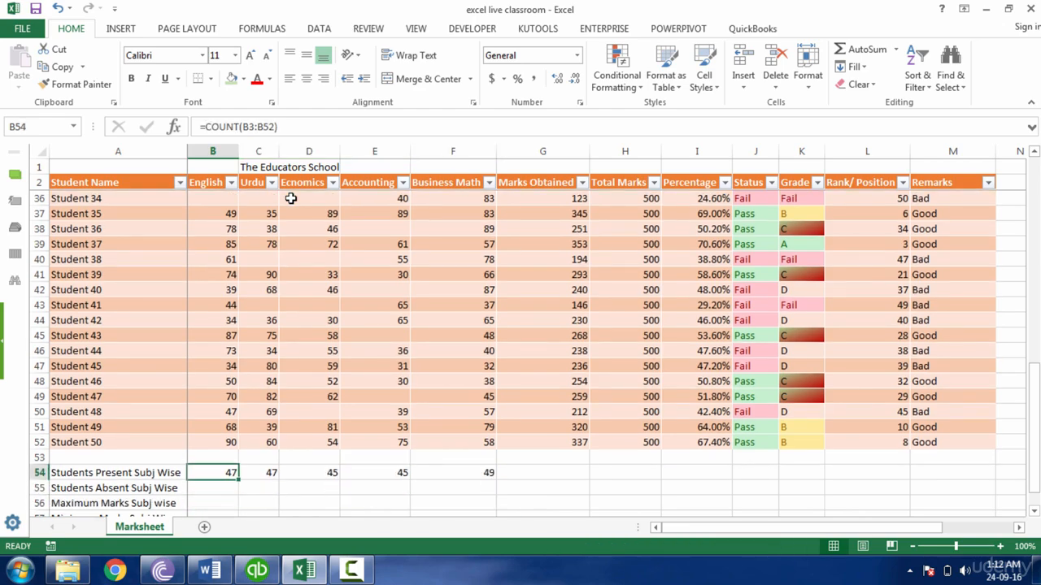
Enter =50-B54 in cell B55 to calculate the students absent in English
{"action": "key", "text": "Down"}
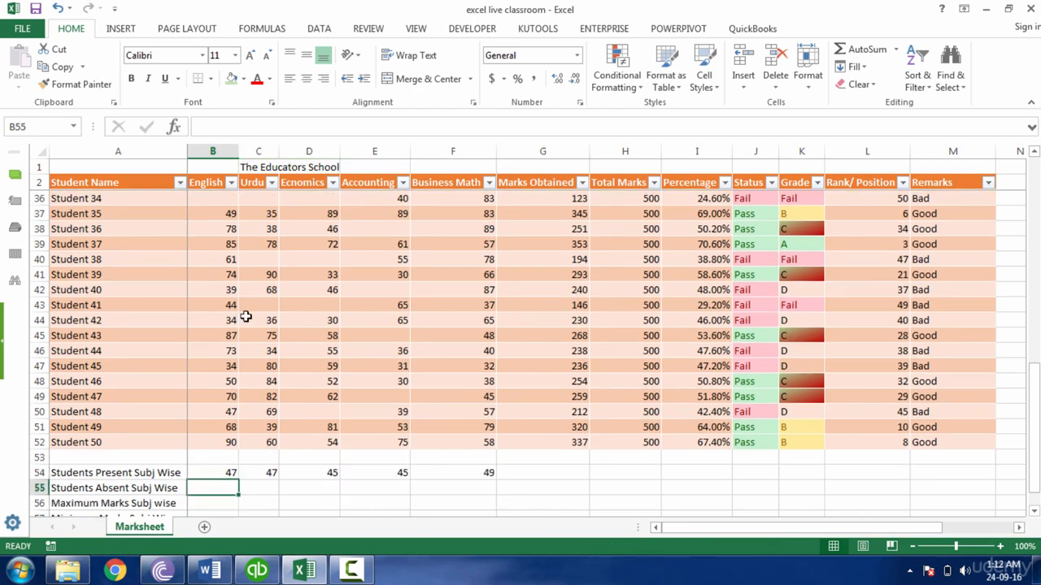
{"action": "left_click", "coordinate": [216, 472]}
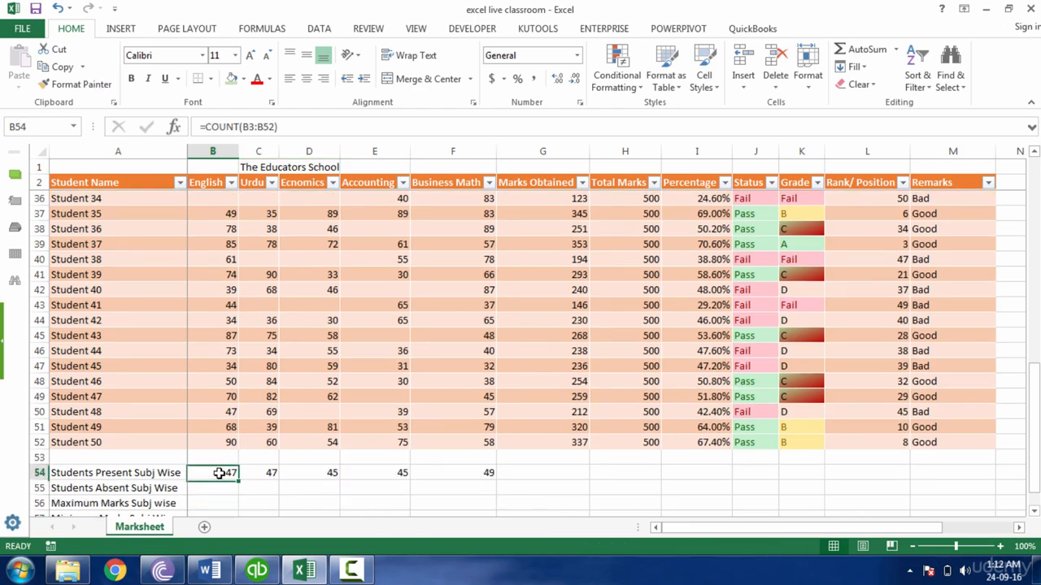
{"action": "left_click", "coordinate": [134, 441]}
{"action": "left_click", "coordinate": [231, 486]}
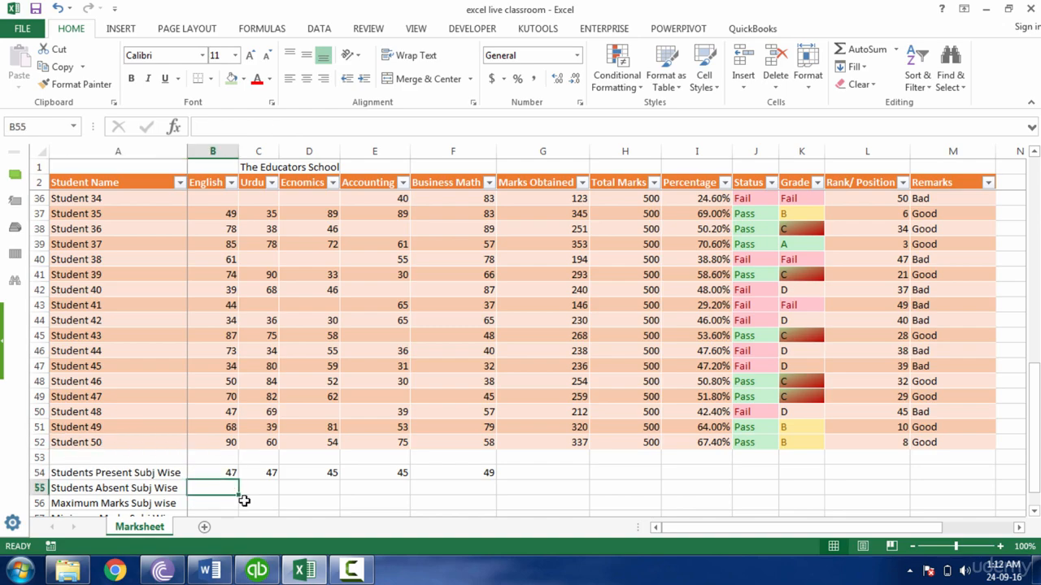
{"action": "type", "text": "=5"}
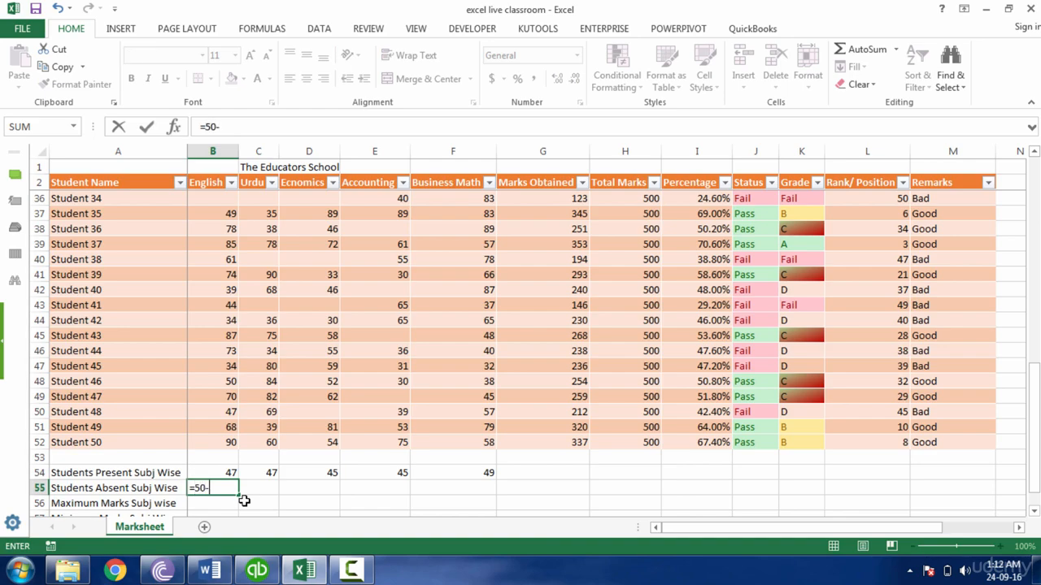
{"action": "type", "text": "0-"}
{"action": "left_click", "coordinate": [219, 471]}
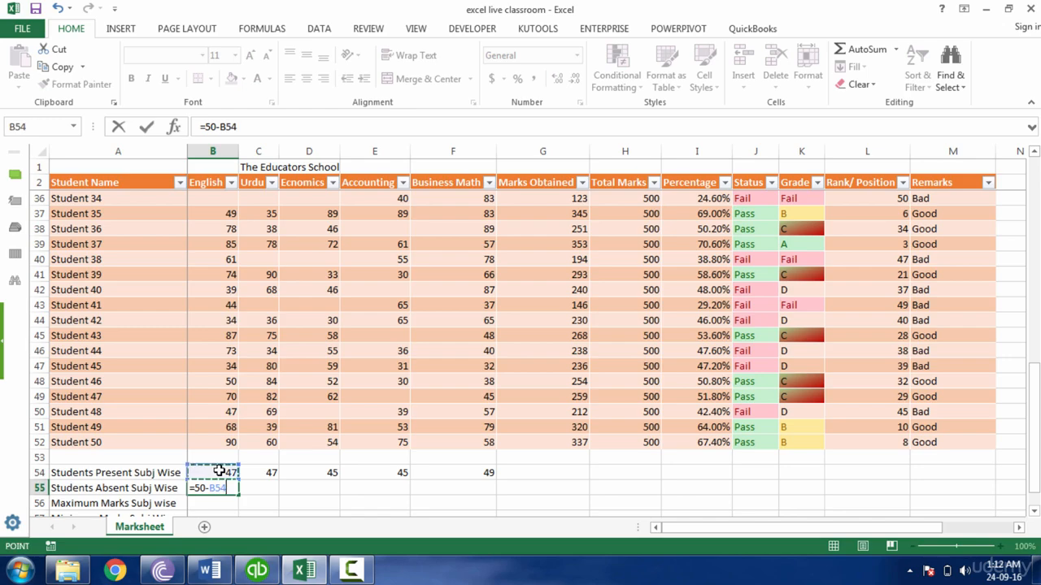
{"action": "key", "text": "Return"}
{"action": "key", "text": "Up"}
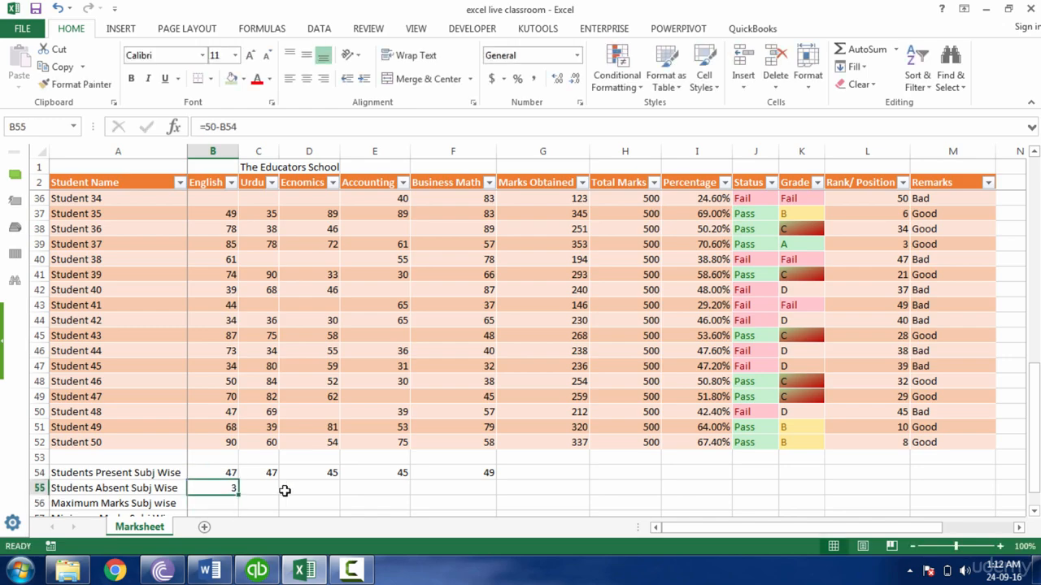
Replace the formula in cell B55 with =COUNTBLANK(B3:B52) to count the students absent in English
{"action": "key", "text": "Delete"}
{"action": "type", "text": "=co"}
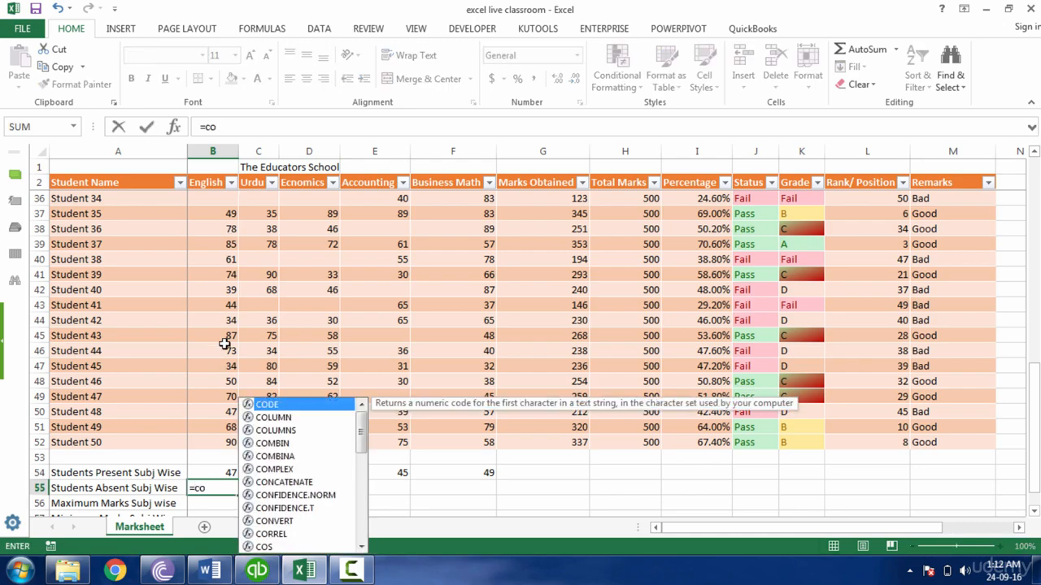
{"action": "type", "text": "unt"}
{"action": "key", "text": "Down"}
{"action": "key", "text": "Down"}
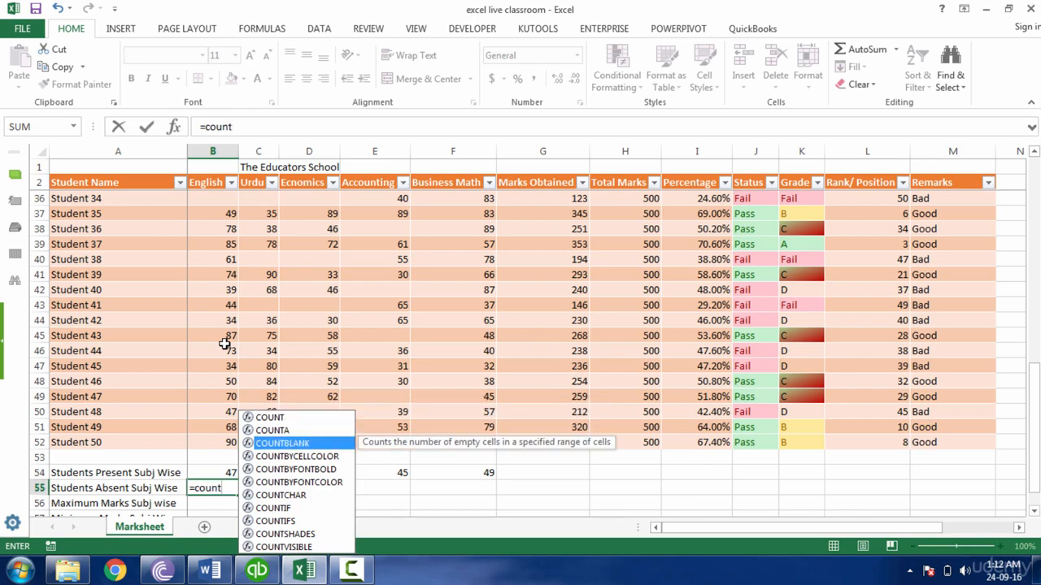
{"action": "key", "text": "Tab"}
{"action": "key", "text": "Up"}
{"action": "key", "text": "Up"}
{"action": "key", "text": "Up"}
{"action": "key", "text": "Up"}
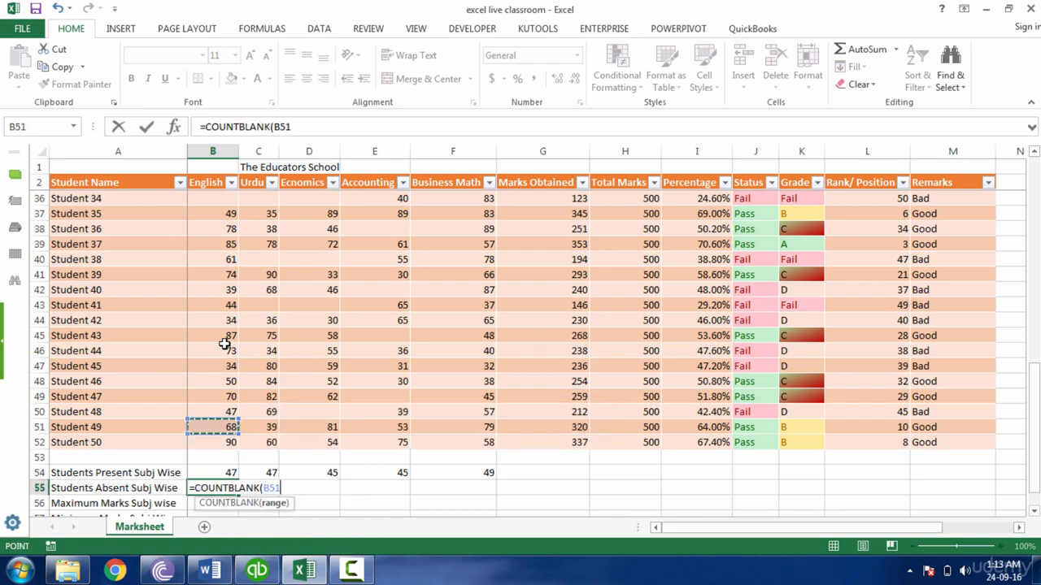
{"action": "key", "text": "Down"}
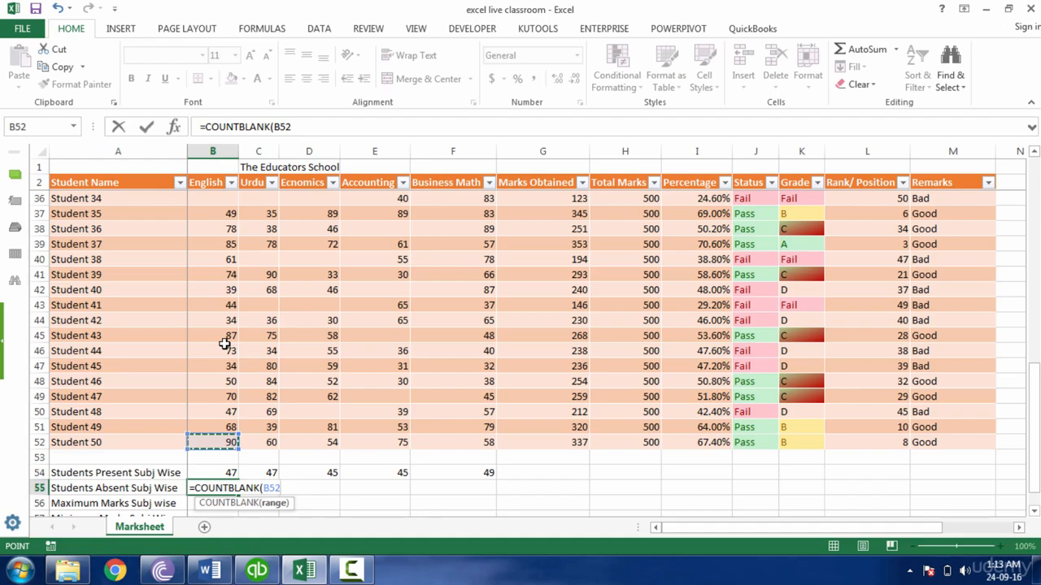
{"action": "key", "text": "ctrl+shift+Up"}
{"action": "key", "text": "ctrl+shift+Up"}
{"action": "key", "text": "ctrl+shift+Up"}
{"action": "key", "text": "ctrl+shift+Up"}
{"action": "key", "text": "ctrl+shift+Up"}
{"action": "key", "text": "ctrl+shift+Up"}
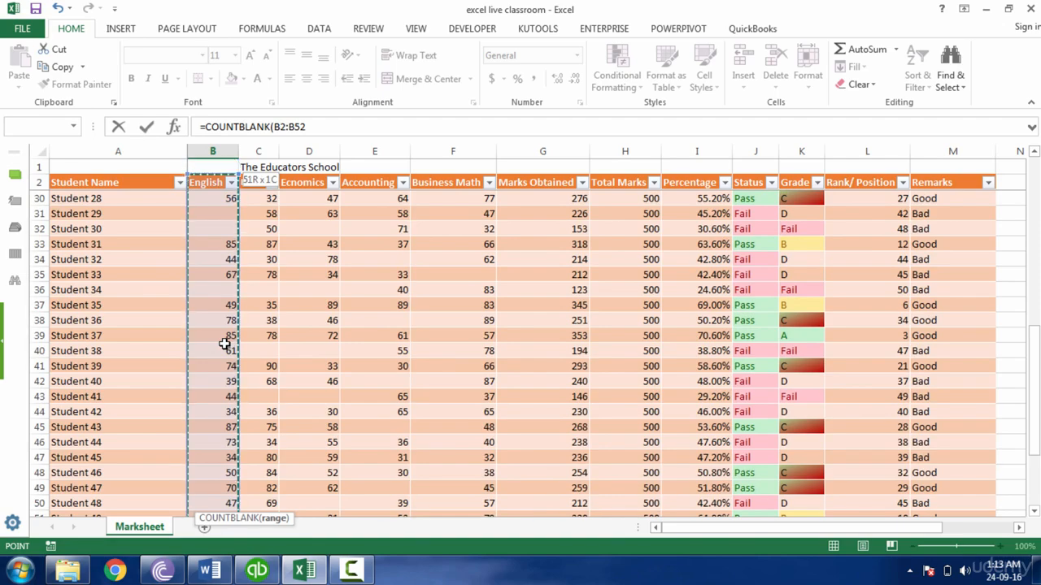
{"action": "key", "text": "shift+Down"}
{"action": "key", "text": "shift+Down"}
{"action": "key", "text": "ctrl+Return"}
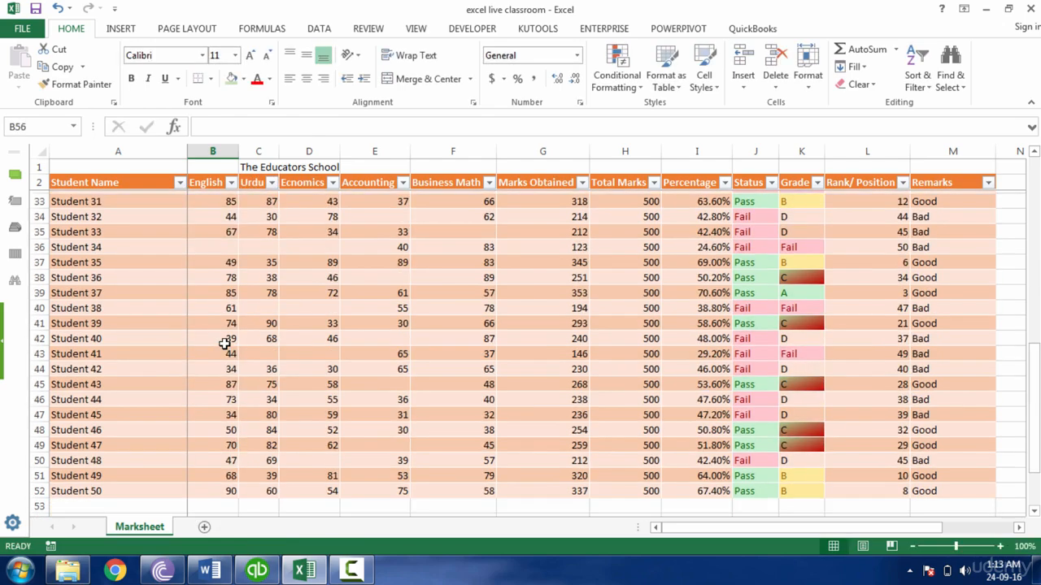
Fill the COUNTBLANK formula from cell B55 across the other subjects through F55
{"action": "key", "text": "shift+Right"}
{"action": "key", "text": "shift+Right"}
{"action": "key", "text": "shift+Right"}
{"action": "key", "text": "shift+Right"}
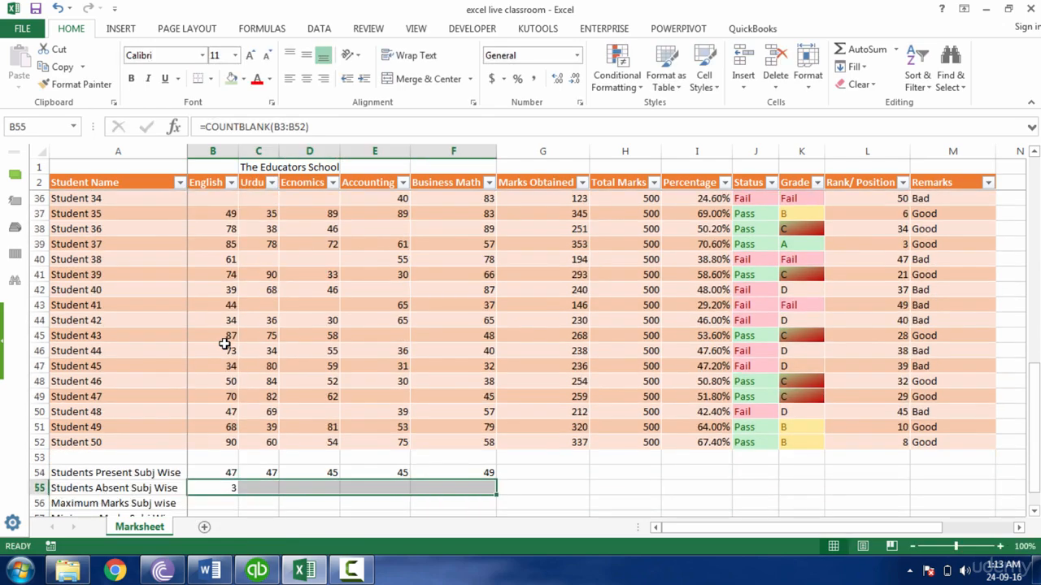
{"action": "key", "text": "ctrl+r"}
Enter =MAX(B3:B52) in cell B56 to get the maximum English marks
{"action": "key", "text": "Down"}
{"action": "key", "text": "Down"}
{"action": "key", "text": "Down"}
{"action": "key", "text": "Down"}
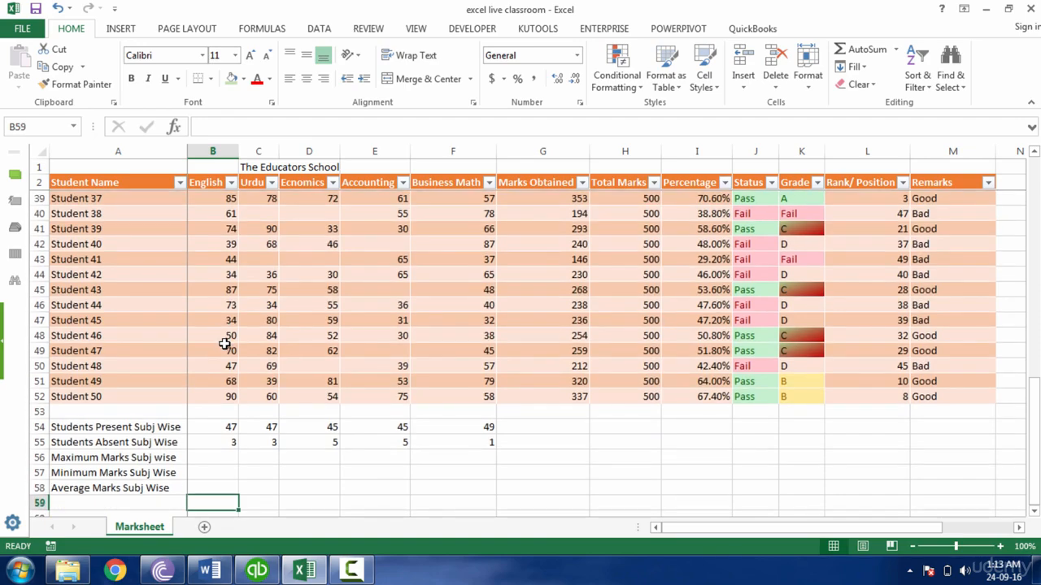
{"action": "left_click", "coordinate": [221, 458]}
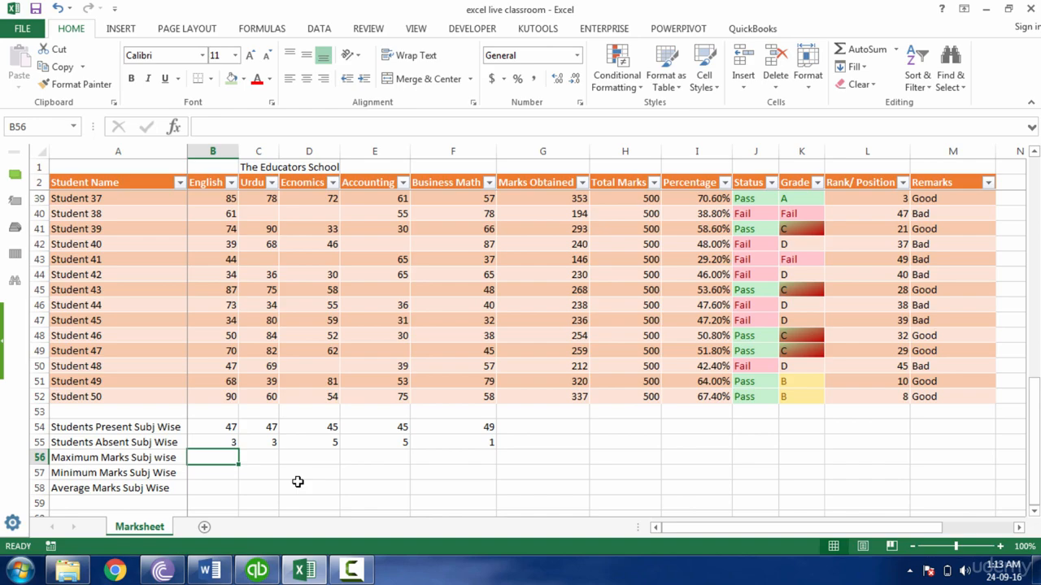
{"action": "type", "text": "=max"}
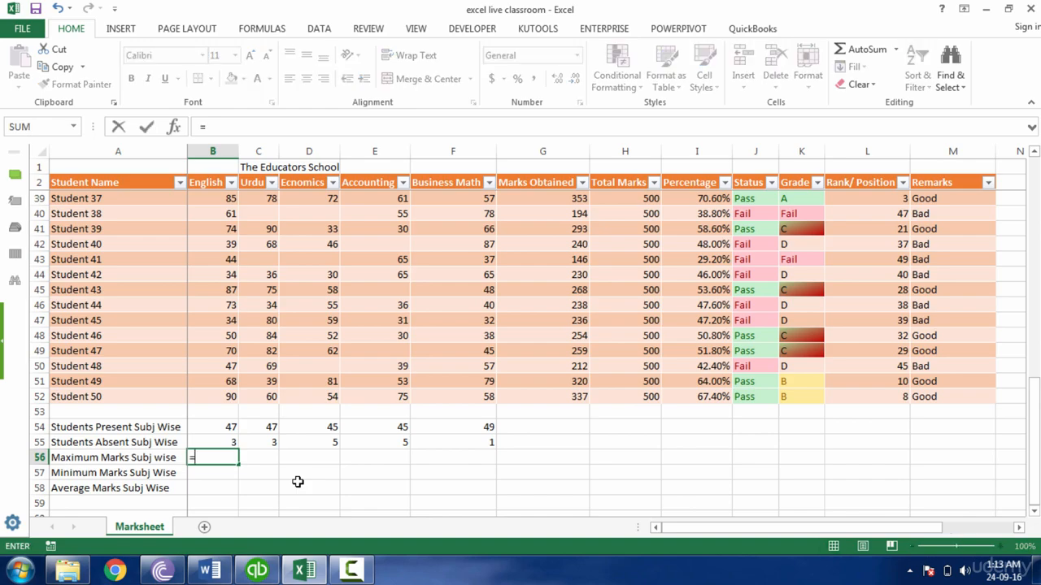
{"action": "key", "text": "Tab"}
{"action": "key", "text": "Up"}
{"action": "key", "text": "Up"}
{"action": "key", "text": "Up"}
{"action": "key", "text": "Up"}
{"action": "key", "text": "Up"}
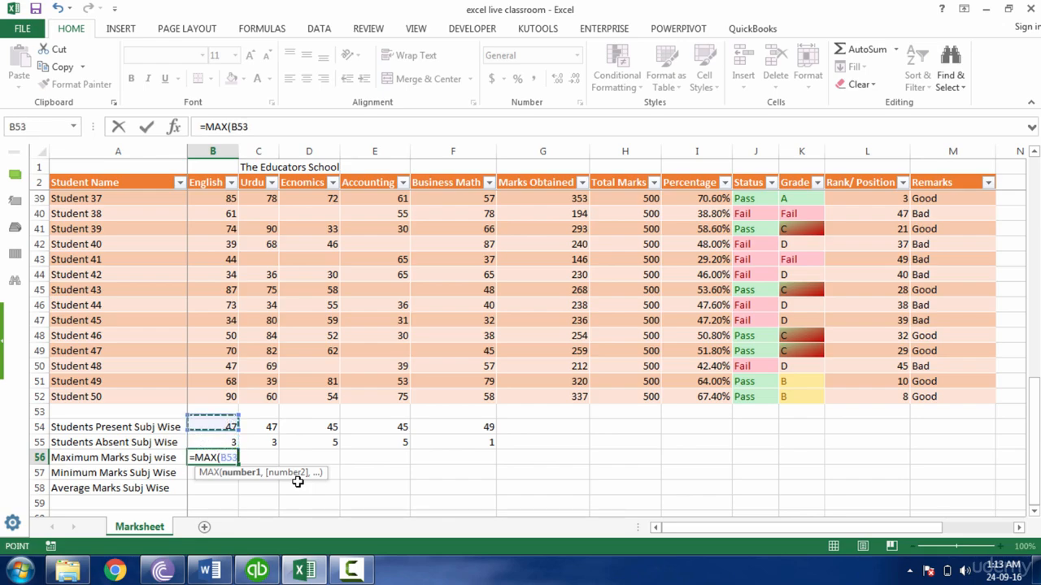
{"action": "key", "text": "Down"}
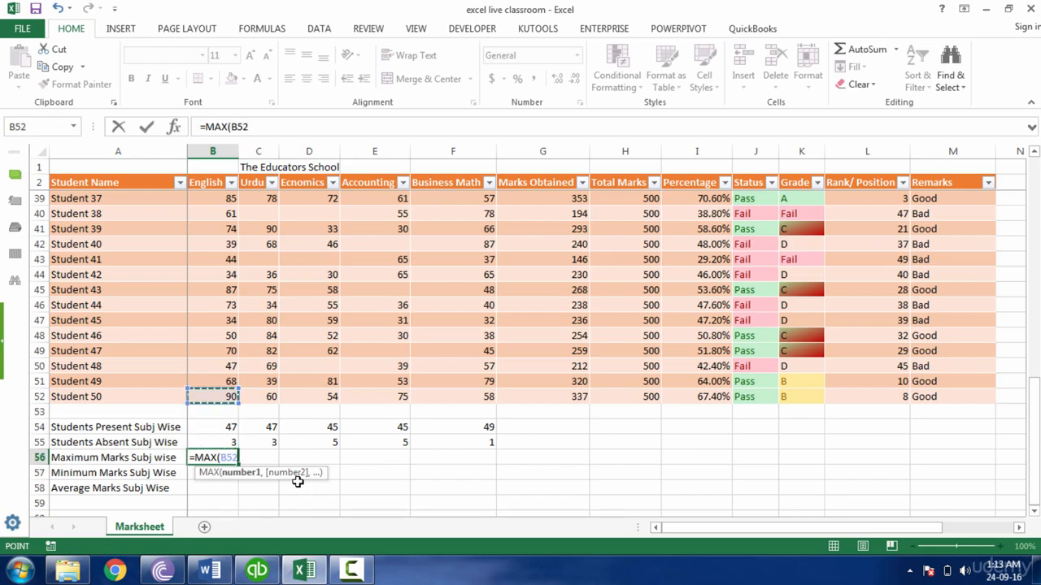
{"action": "key", "text": "ctrl+shift+Up"}
{"action": "key", "text": "ctrl+shift+Up"}
{"action": "key", "text": "ctrl+shift+Up"}
{"action": "key", "text": "ctrl+shift+Up"}
{"action": "key", "text": "ctrl+shift+Up"}
{"action": "key", "text": "ctrl+shift+Up"}
{"action": "key", "text": "shift+Down"}
{"action": "key", "text": "shift+Down"}
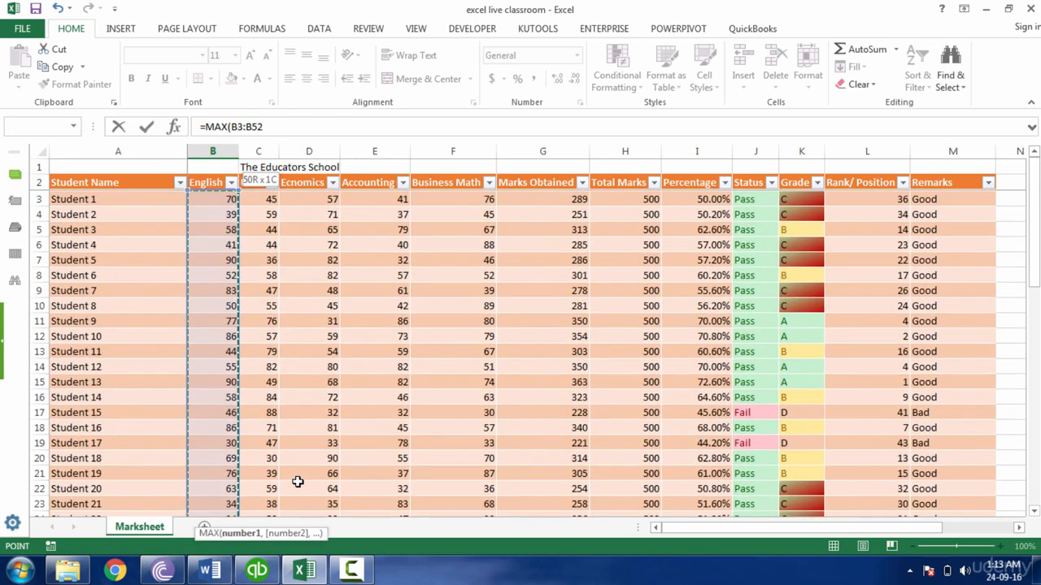
{"action": "key", "text": "Return"}
Fill the MAX formula from cell B56 across the other subjects through F56
{"action": "key", "text": "Up"}
{"action": "key", "text": "shift+Right"}
{"action": "key", "text": "shift+Right"}
{"action": "key", "text": "shift+Right"}
{"action": "key", "text": "shift+Right"}
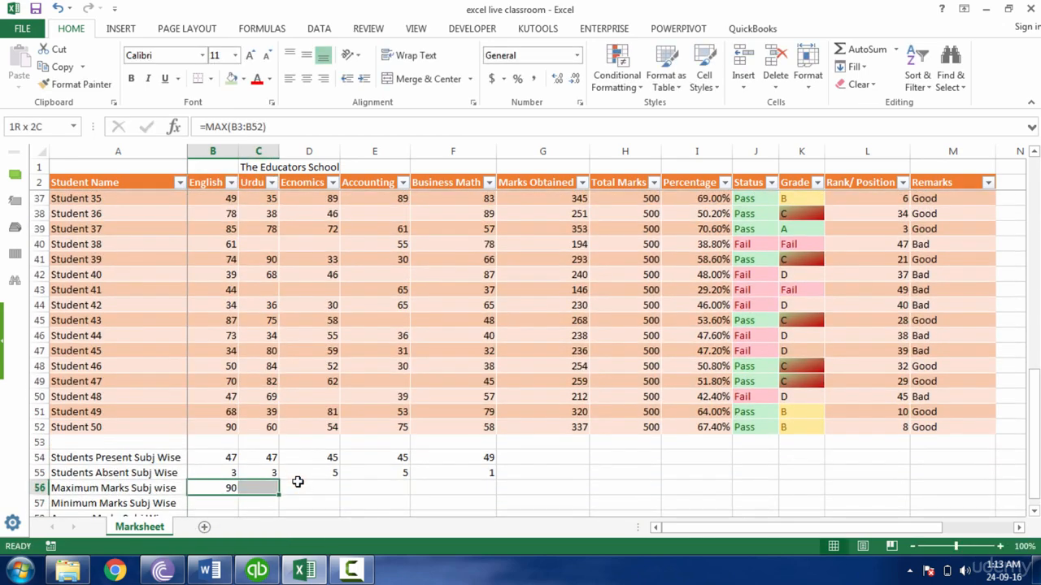
{"action": "type", "text": "r"}
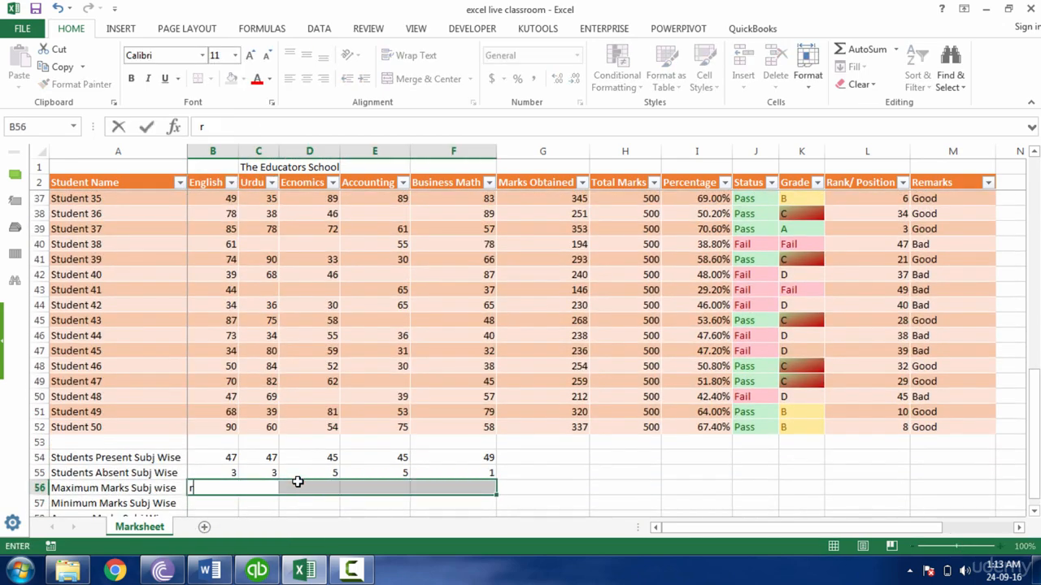
{"action": "key", "text": "Escape"}
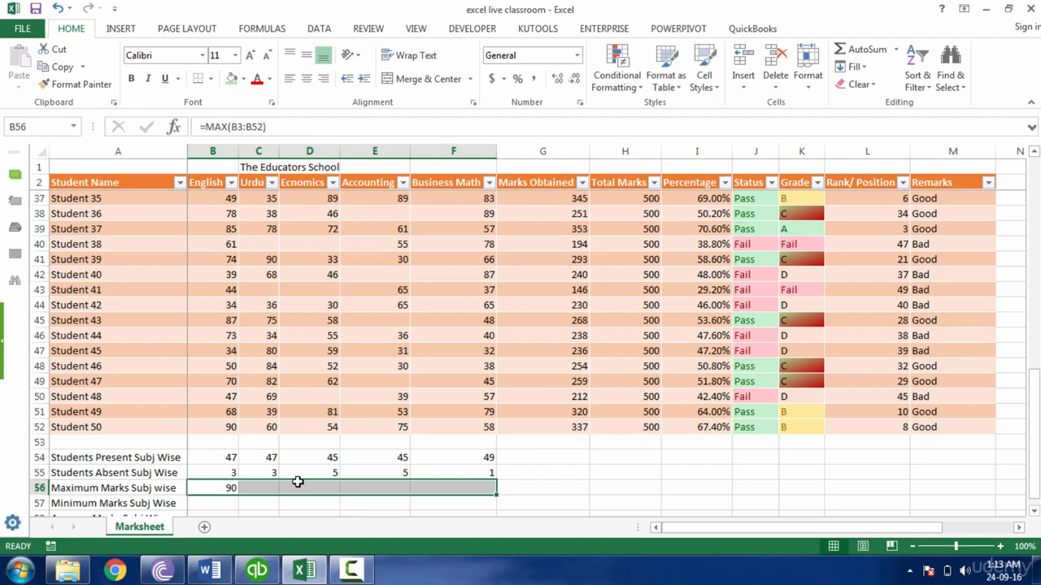
{"action": "key", "text": "ctrl+r"}
Enter =MIN(B3:B52) in cell B57 to get the minimum English marks
{"action": "key", "text": "Down"}
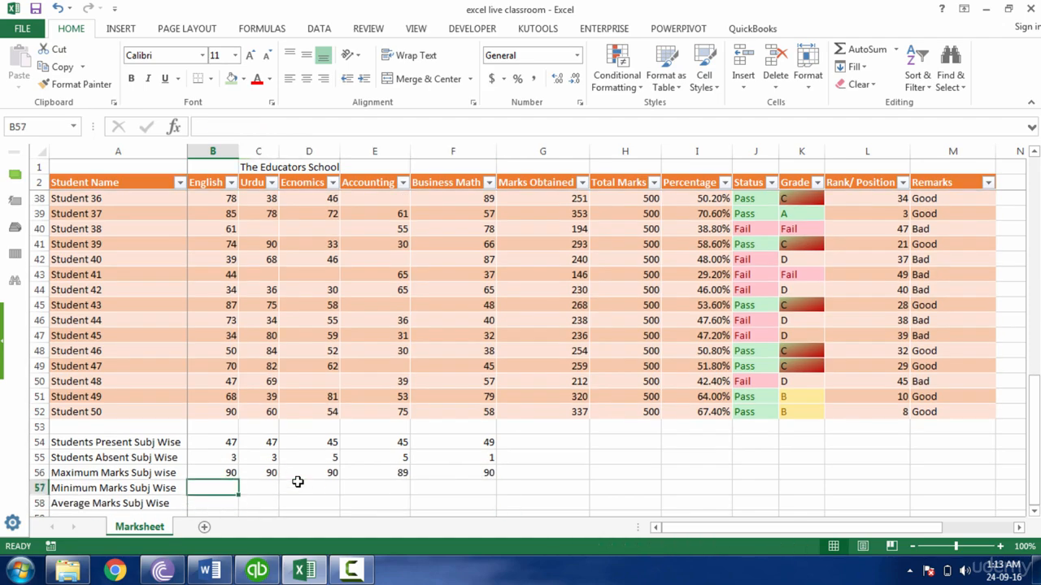
{"action": "type", "text": "=min"}
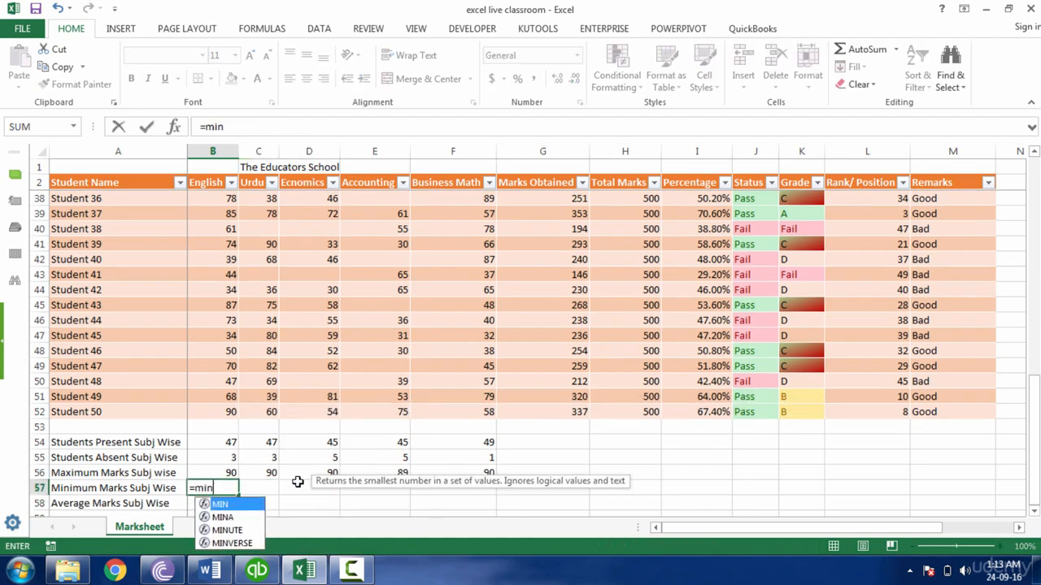
{"action": "key", "text": "Tab"}
{"action": "key", "text": "Up"}
{"action": "key", "text": "Up"}
{"action": "key", "text": "Up"}
{"action": "key", "text": "Up"}
{"action": "key", "text": "Up"}
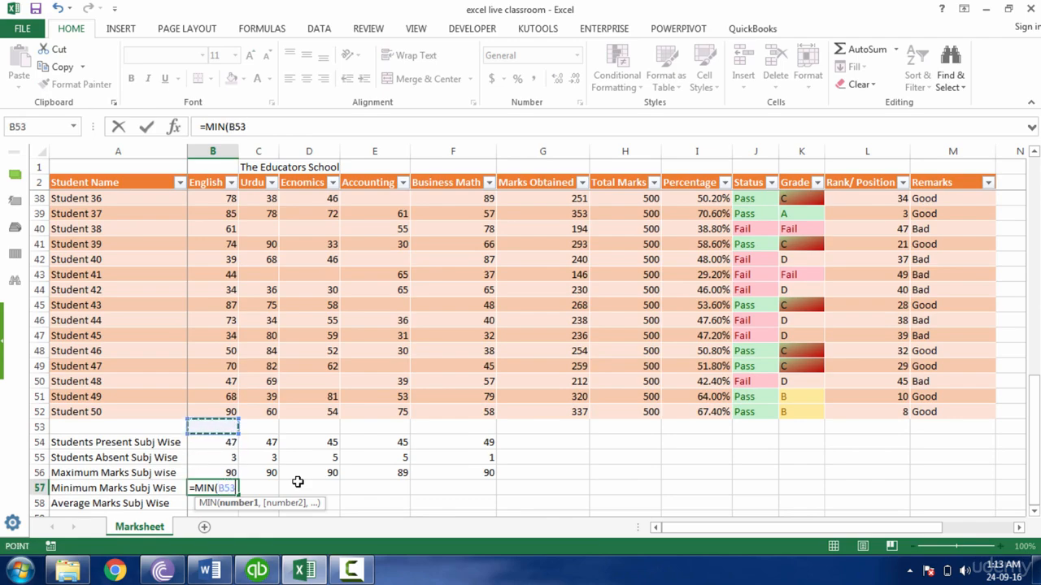
{"action": "key", "text": "ctrl+shift+Up"}
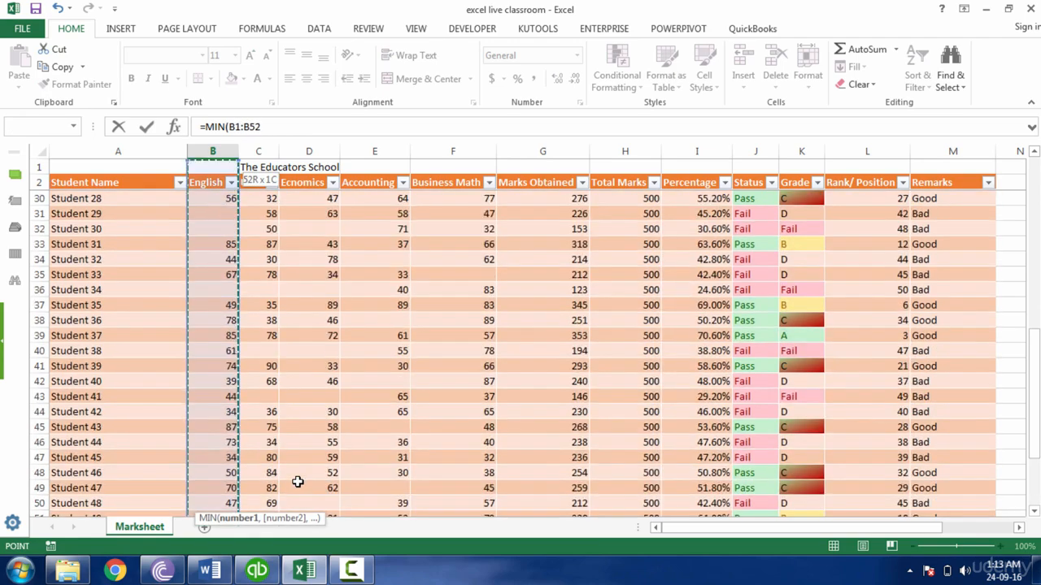
{"action": "key", "text": "Return"}
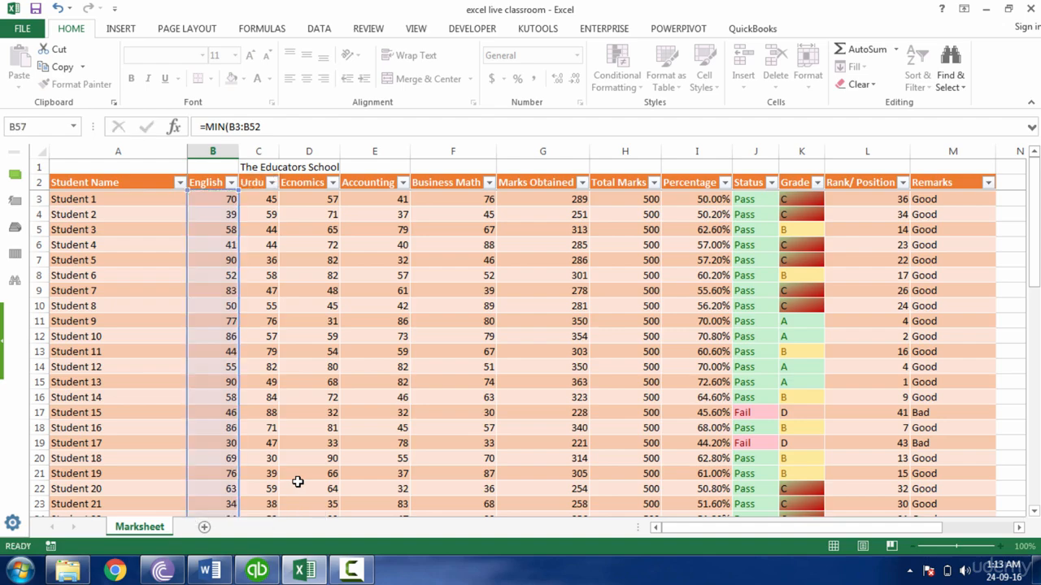
Fill the MIN formula from cell B57 across the other subjects through F57
{"action": "key", "text": "shift+Right"}
{"action": "key", "text": "shift+Right"}
{"action": "key", "text": "shift+Right"}
{"action": "key", "text": "shift+Right"}
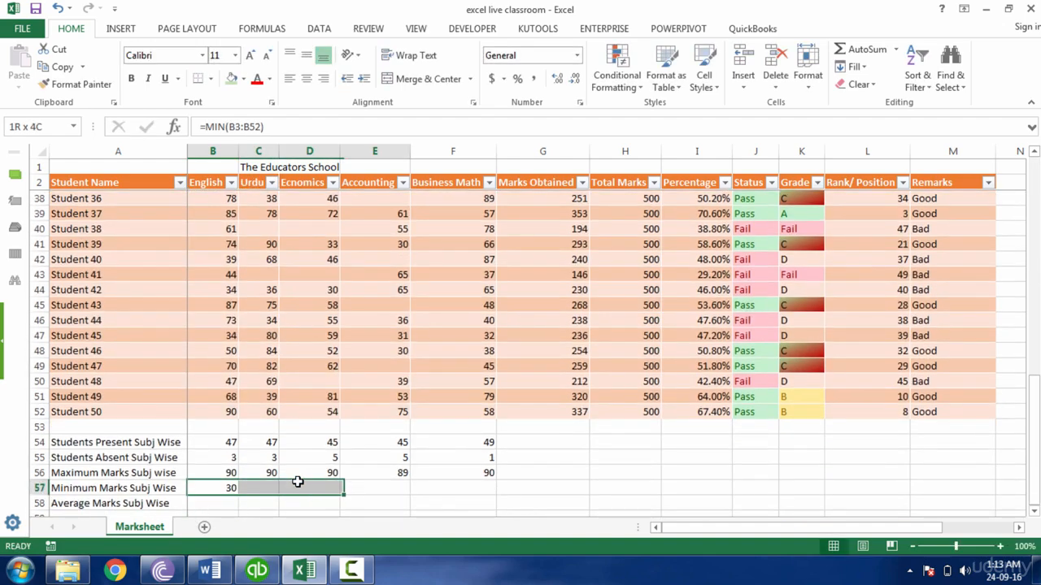
{"action": "key", "text": "ctrl+r"}
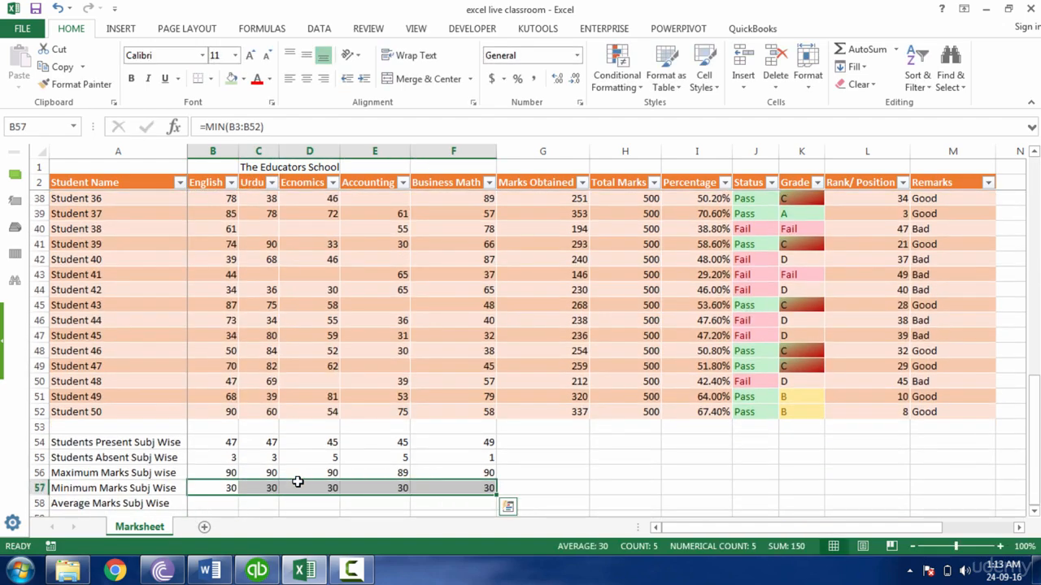
Enter =AVERAGE(B3:B52) in cell B58 to calculate the average English marks
{"action": "key", "text": "Down"}
{"action": "key", "text": "Down"}
{"action": "key", "text": "Up"}
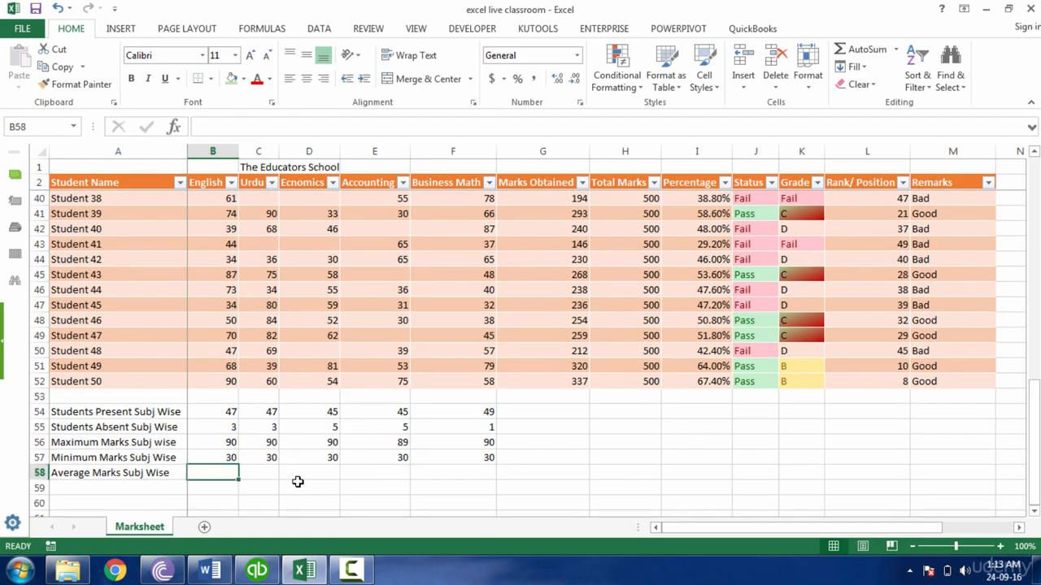
{"action": "type", "text": "=averag"}
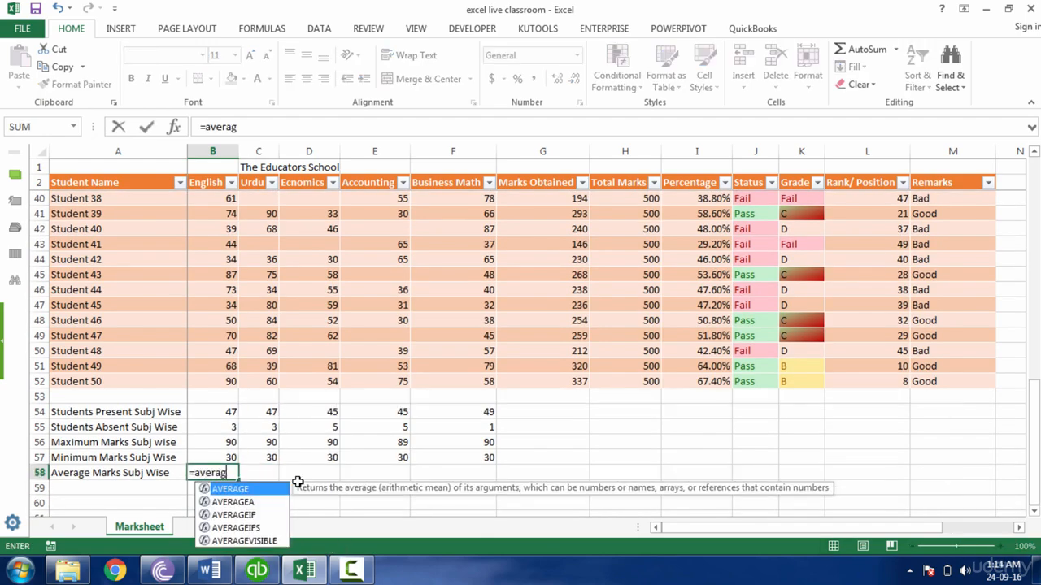
{"action": "key", "text": "Tab"}
{"action": "key", "text": "Up"}
{"action": "key", "text": "Up"}
{"action": "key", "text": "Up"}
{"action": "key", "text": "Up"}
{"action": "key", "text": "Up"}
{"action": "key", "text": "Up"}
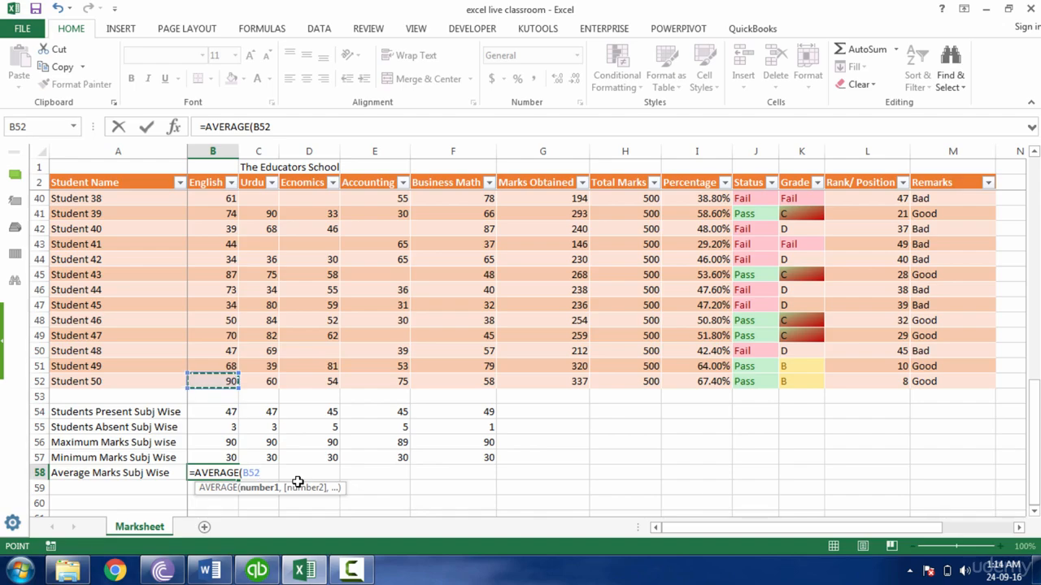
{"action": "key", "text": "ctrl+shift+Up"}
{"action": "key", "text": "ctrl+shift+Up"}
{"action": "key", "text": "ctrl+shift+Up"}
{"action": "key", "text": "ctrl+shift+Up"}
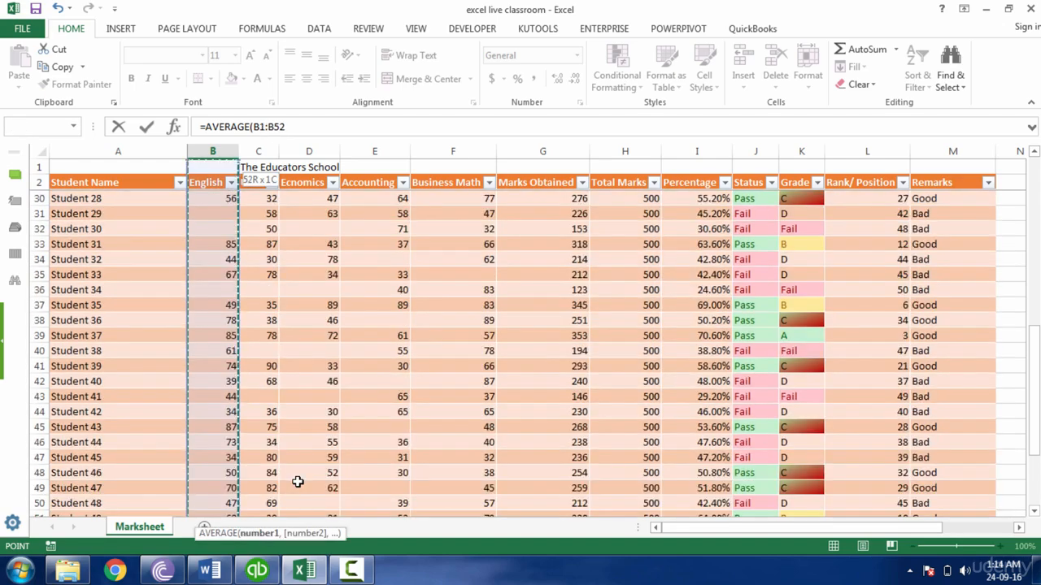
{"action": "key", "text": "shift+Down"}
{"action": "key", "text": "shift+Down"}
{"action": "key", "text": "Return"}
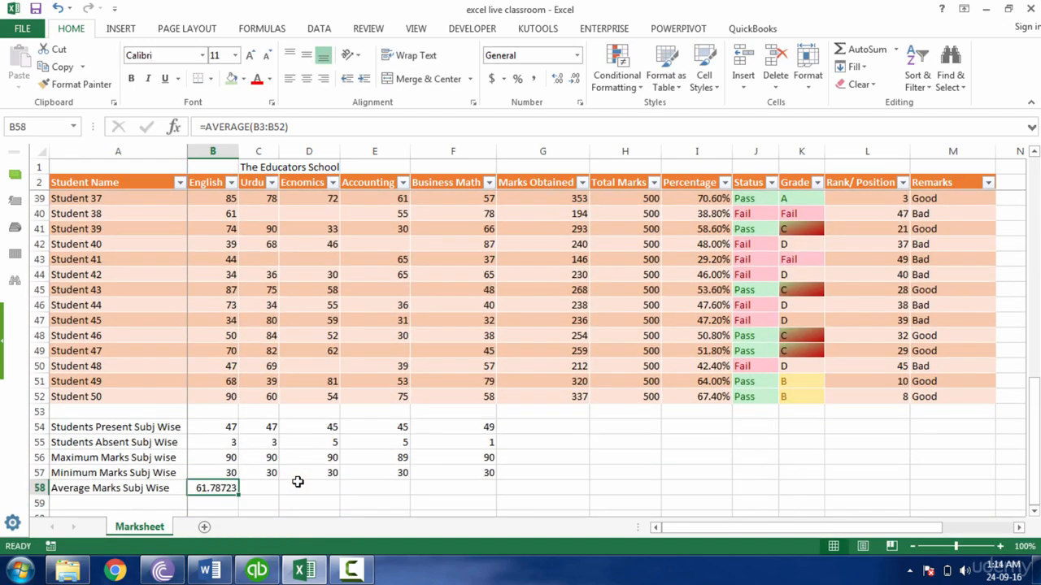
Fill the AVERAGE formula from cell B58 across the other subjects through F58
{"action": "key", "text": "shift+Right"}
{"action": "key", "text": "shift+Right"}
{"action": "key", "text": "shift+Right"}
{"action": "key", "text": "shift+Right"}
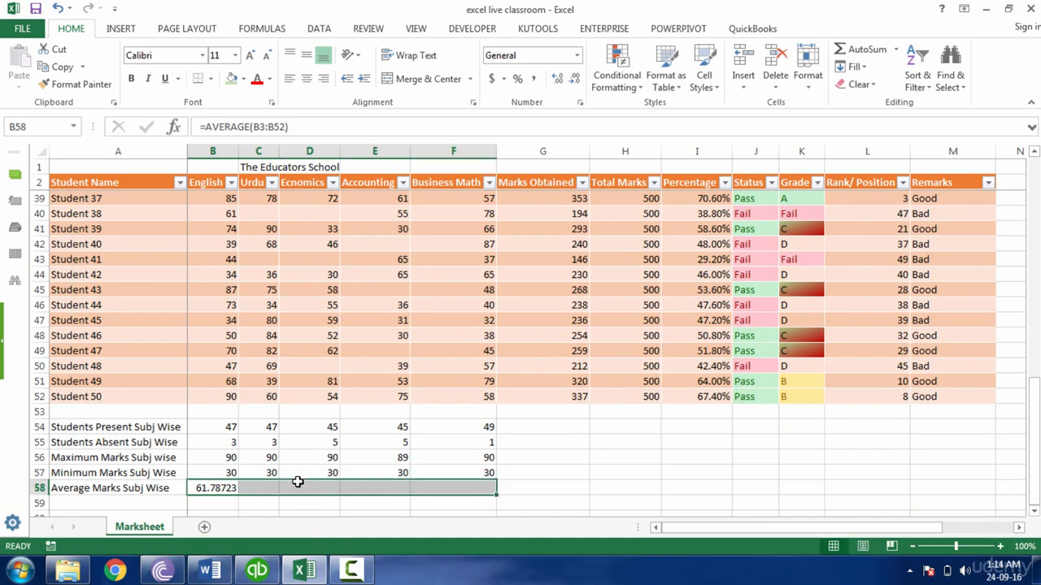
{"action": "key", "text": "ctrl+r"}
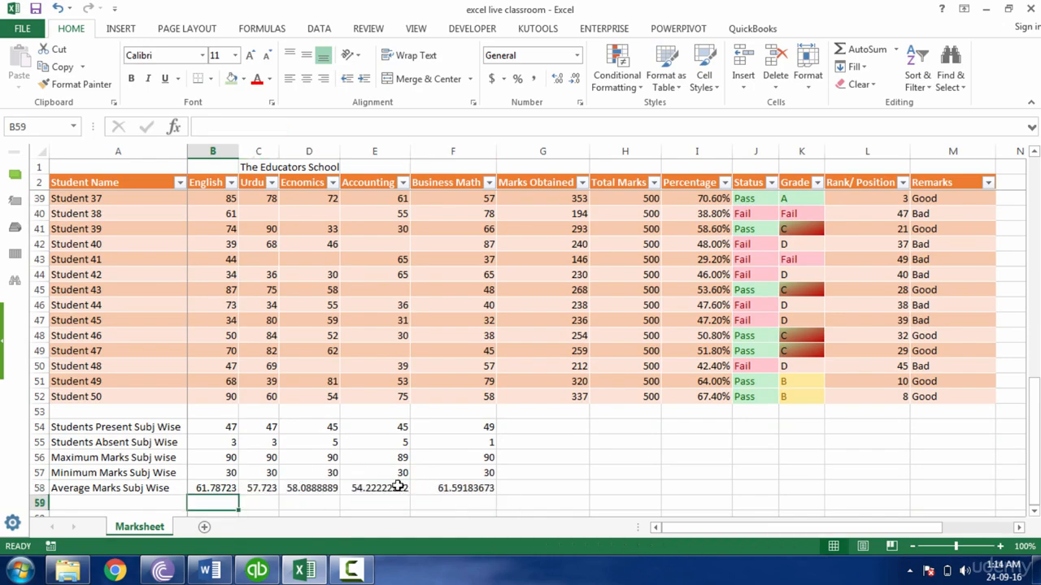
Reduce the average marks in B58:F58 to two decimal places
{"action": "left_click", "coordinate": [386, 489]}
{"action": "left_click", "coordinate": [464, 488]}
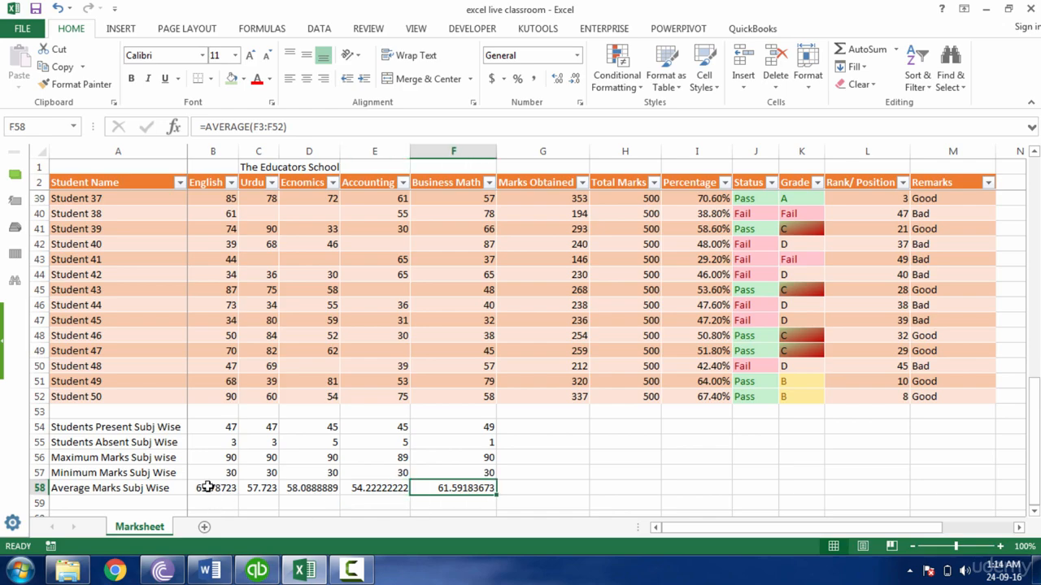
{"action": "left_click_drag", "start_coordinate": [203, 489], "coordinate": [472, 489]}
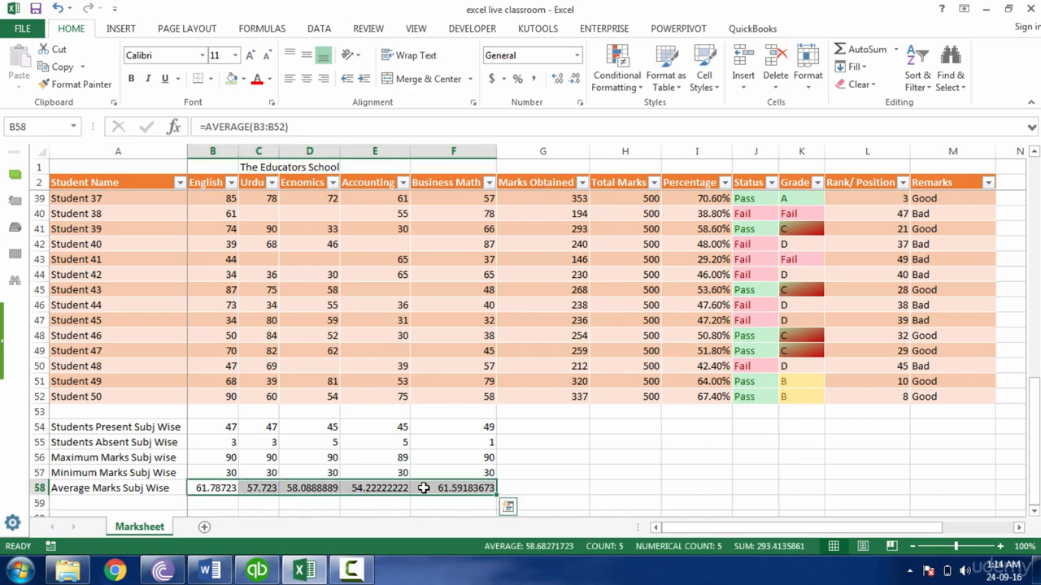
{"action": "left_click", "coordinate": [574, 81]}
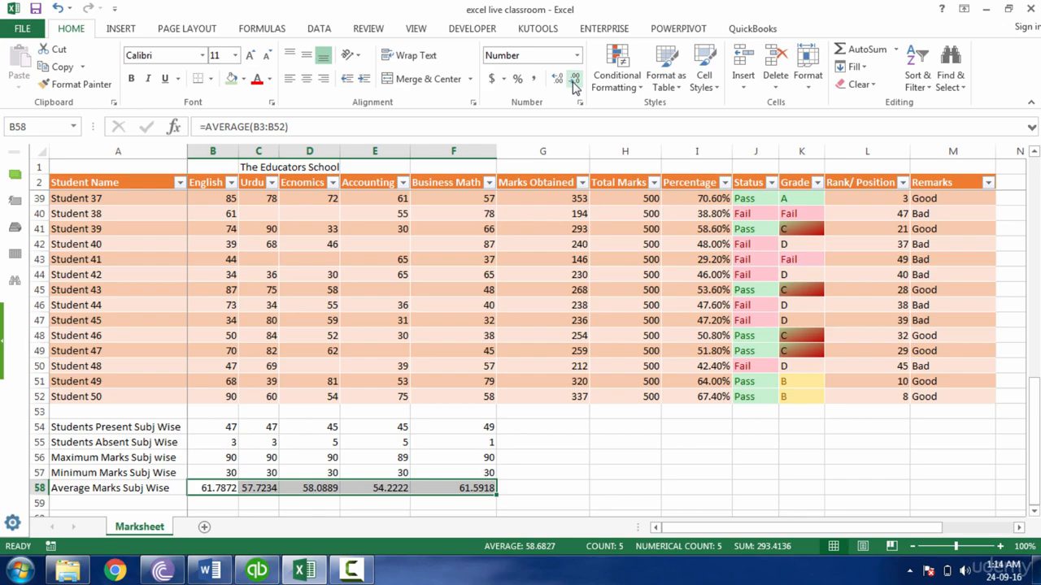
{"action": "left_click", "coordinate": [574, 81]}
{"action": "left_click", "coordinate": [574, 82]}
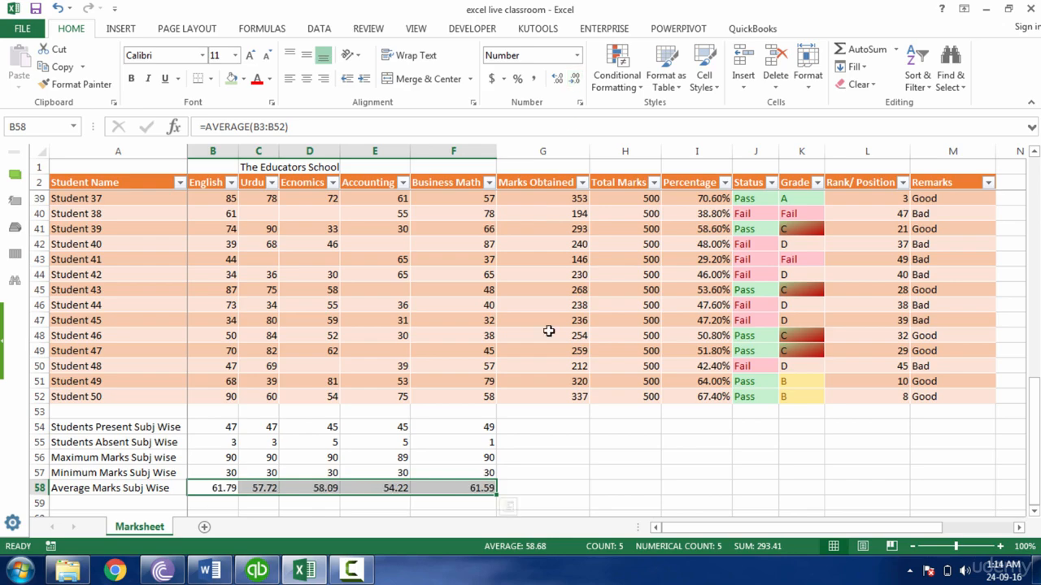
{"action": "left_click", "coordinate": [519, 474]}
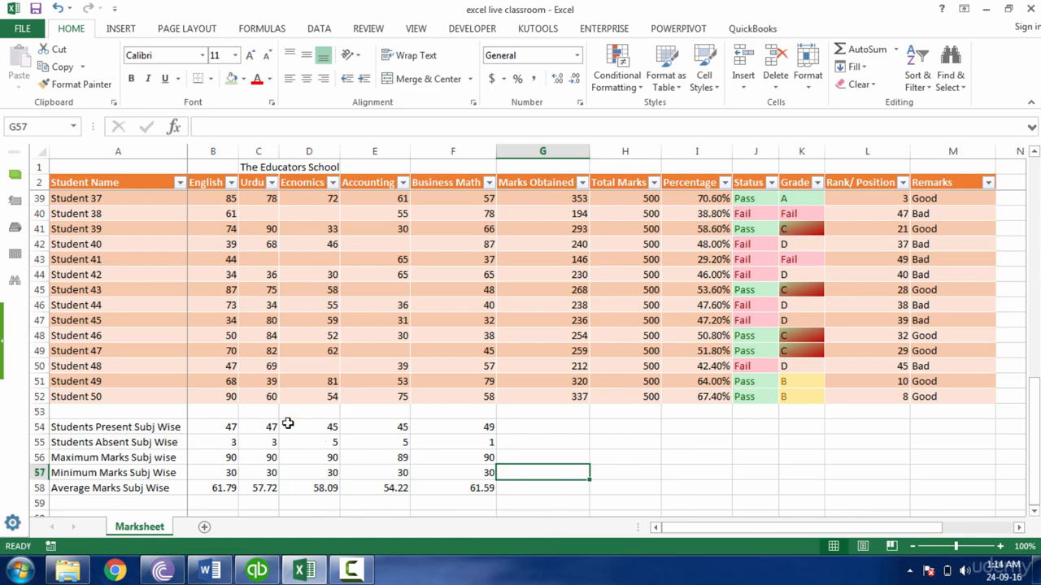
Convert the summary range A54:F58 into a table without designating its first row as headers
{"action": "left_click_drag", "start_coordinate": [130, 427], "coordinate": [471, 488]}
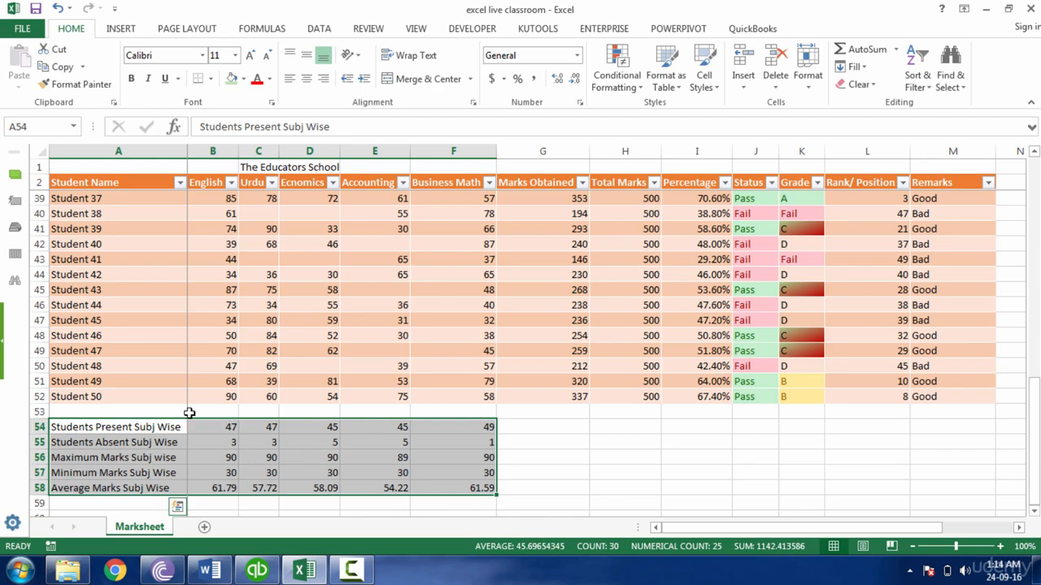
{"action": "key", "text": "ctrl+t"}
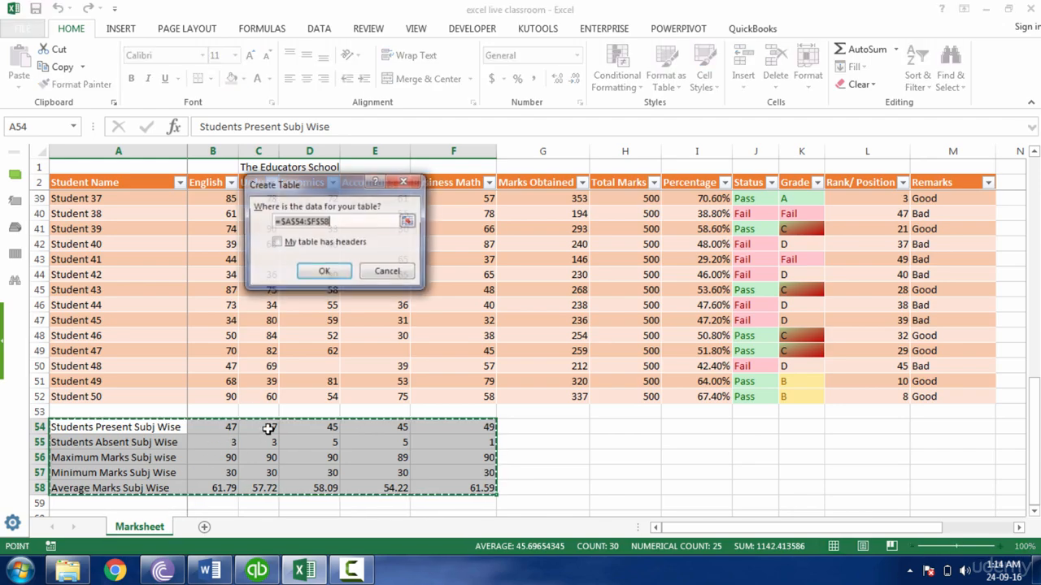
{"action": "key", "text": "Return"}
{"action": "left_click", "coordinate": [361, 453]}
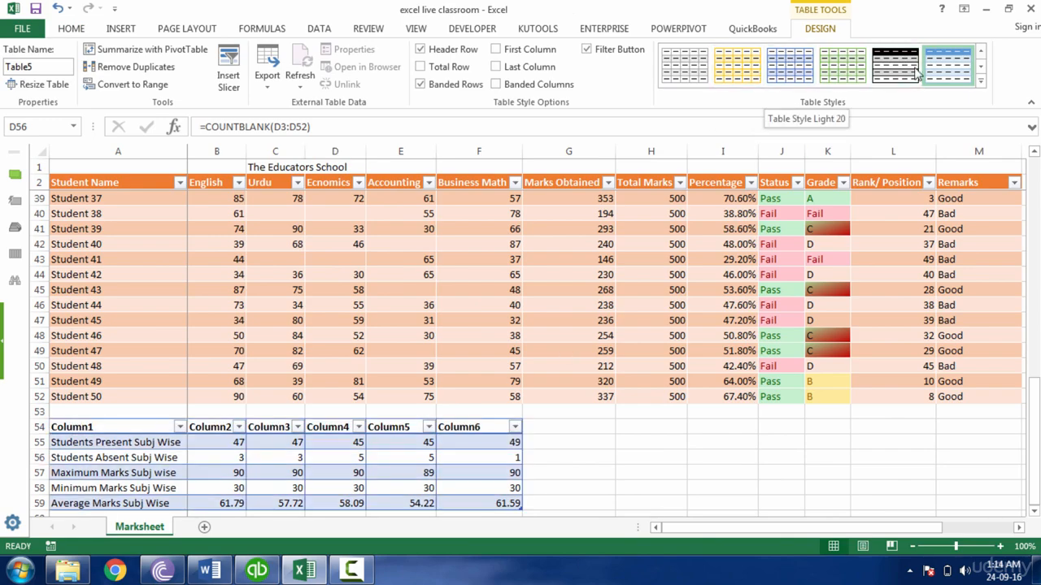
Apply the orange banded style from the last row of medium styles to the summary table
{"action": "left_click", "coordinate": [981, 81]}
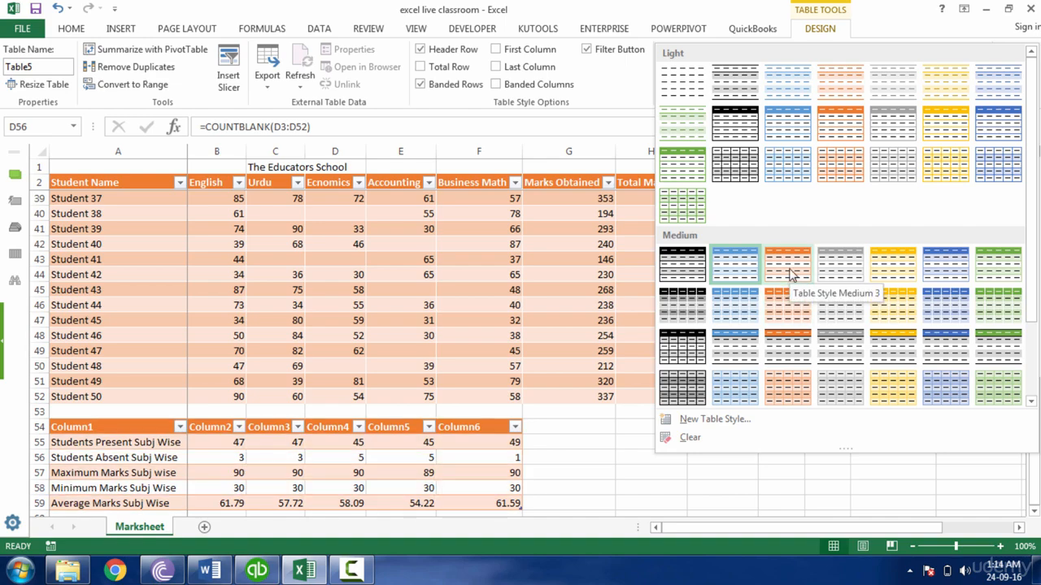
{"action": "left_click", "coordinate": [797, 392]}
{"action": "left_click", "coordinate": [769, 514]}
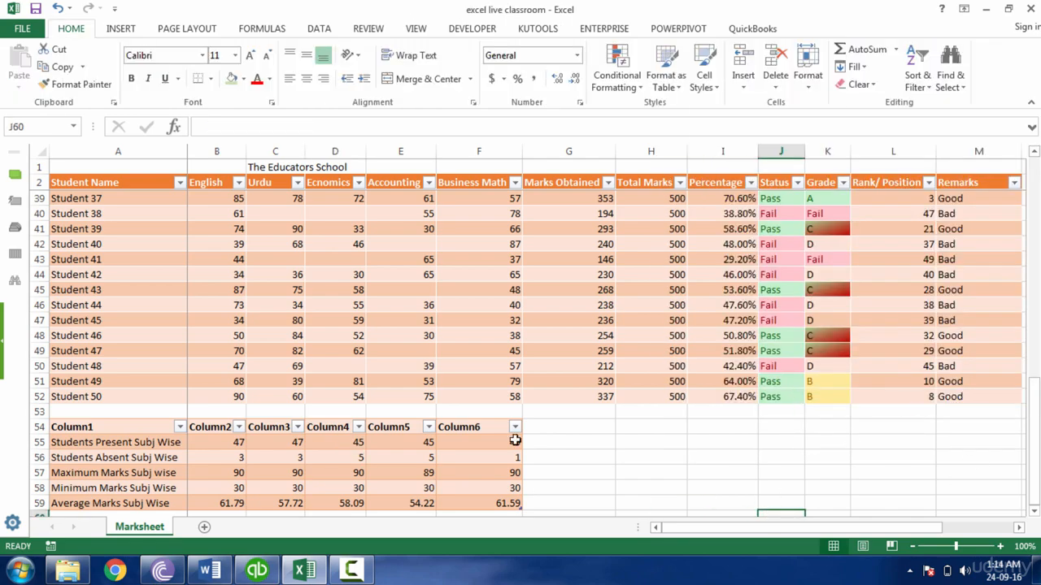
{"action": "left_click", "coordinate": [80, 429]}
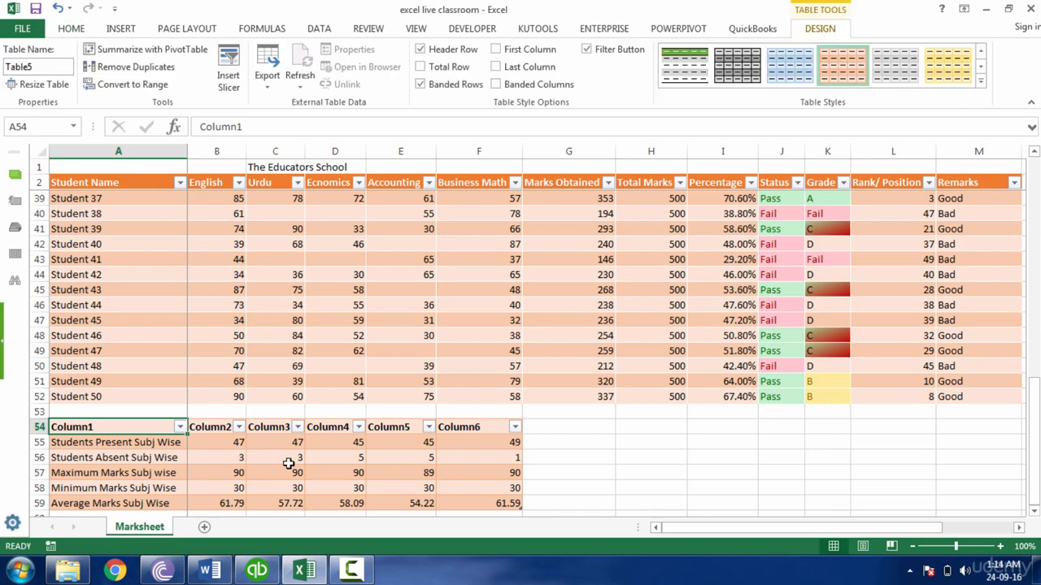
{"action": "left_click", "coordinate": [692, 492]}
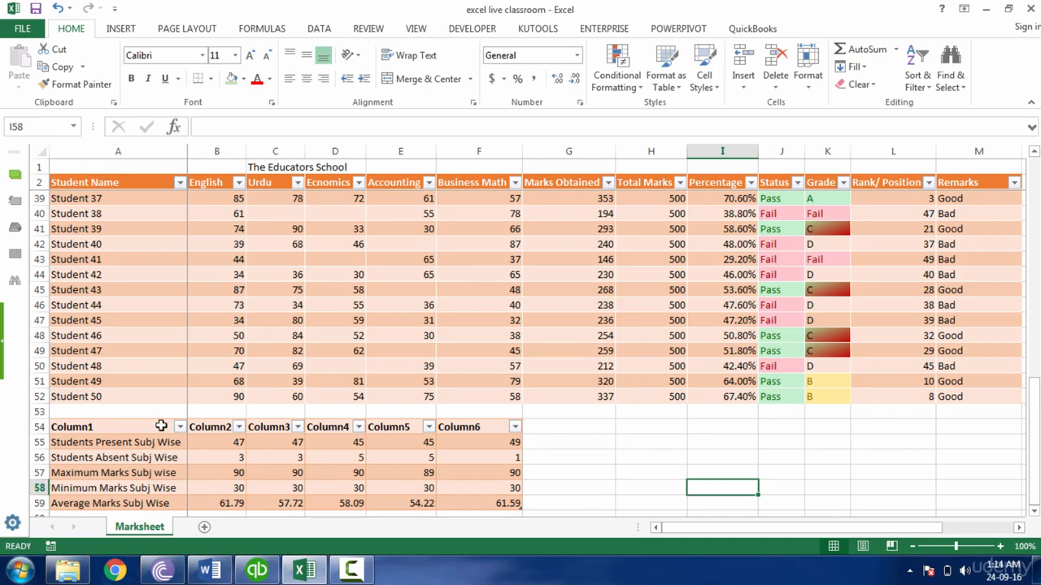
{"action": "left_click", "coordinate": [161, 426]}
{"action": "left_click", "coordinate": [228, 444]}
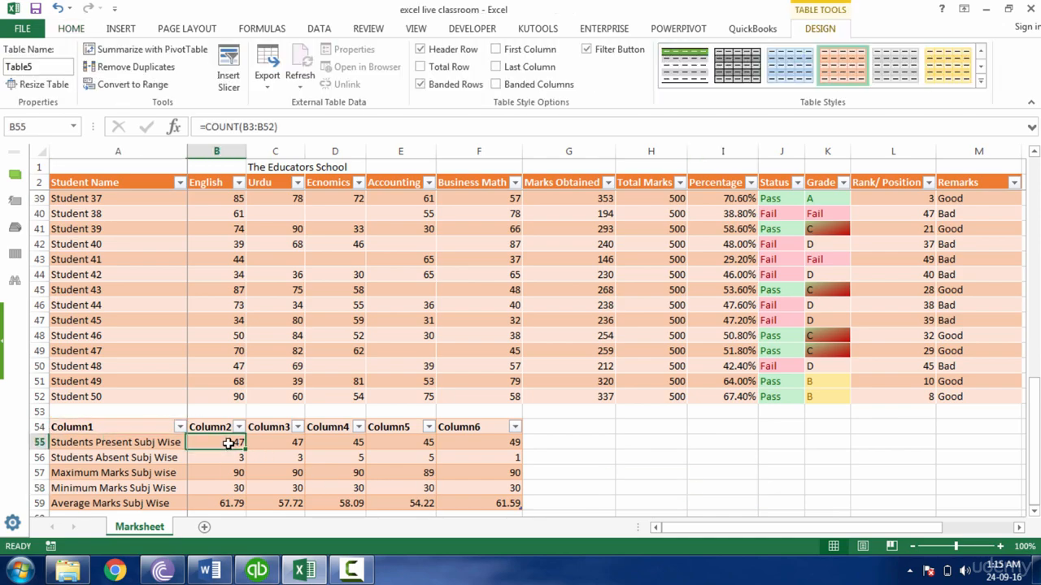
Convert the whole summary table A54:F59 back to a normal range
{"action": "left_click", "coordinate": [139, 426]}
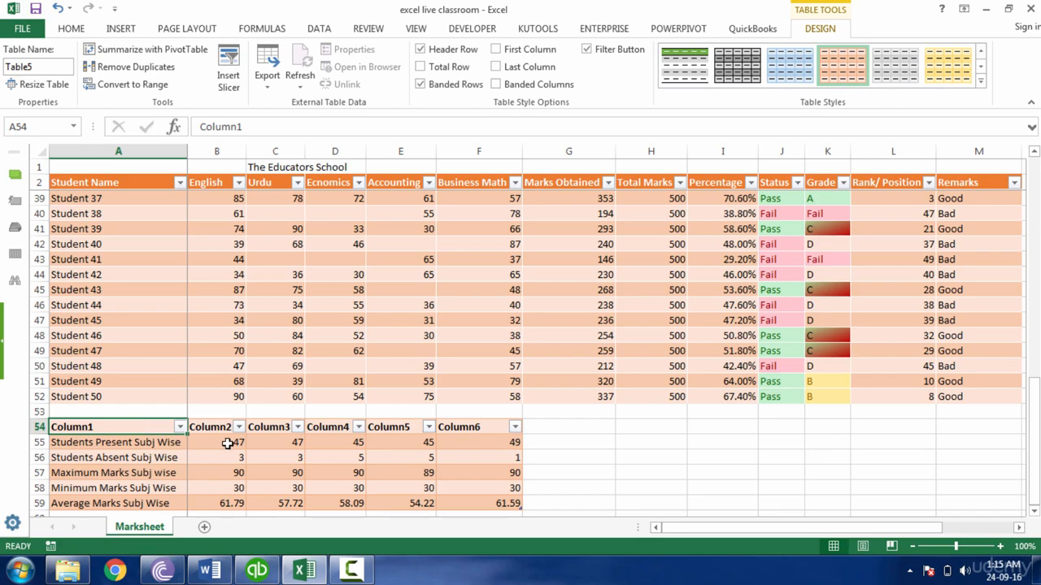
{"action": "key", "text": "ctrl+shift+Right"}
{"action": "key", "text": "ctrl+shift+Down"}
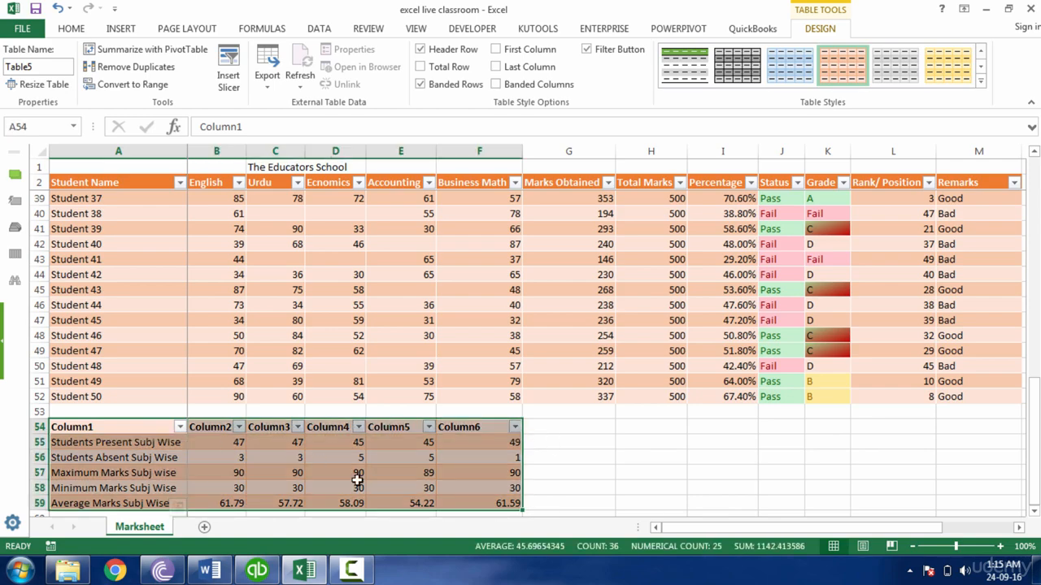
{"action": "right_click", "coordinate": [357, 480]}
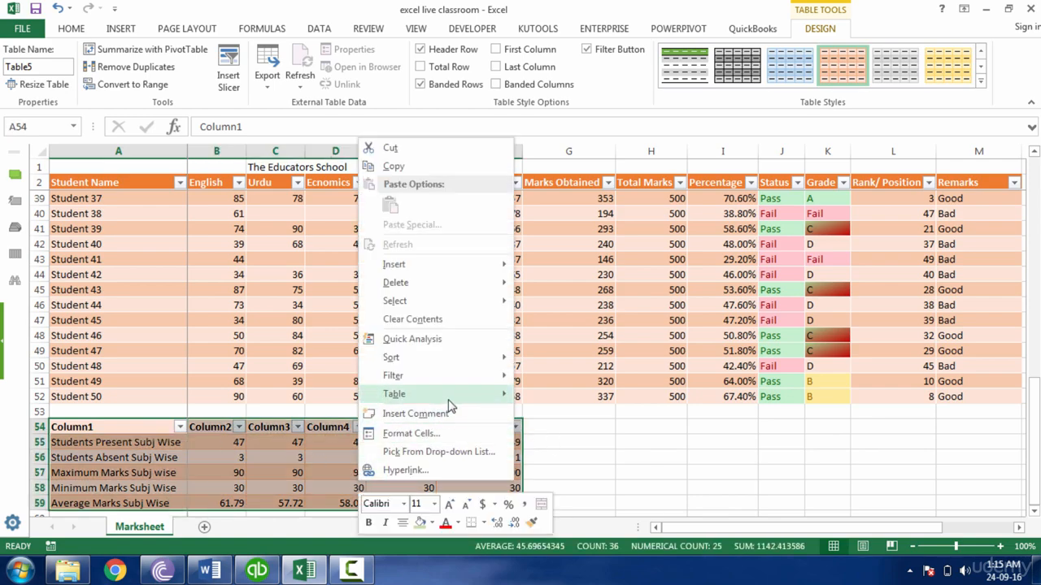
{"action": "mouse_move", "coordinate": [452, 404]}
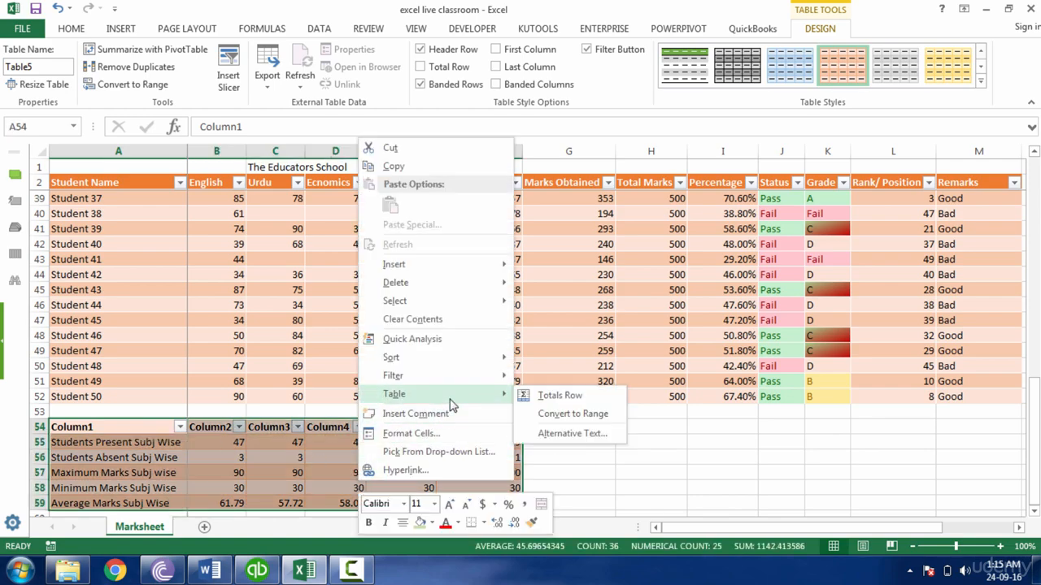
{"action": "left_click", "coordinate": [542, 415]}
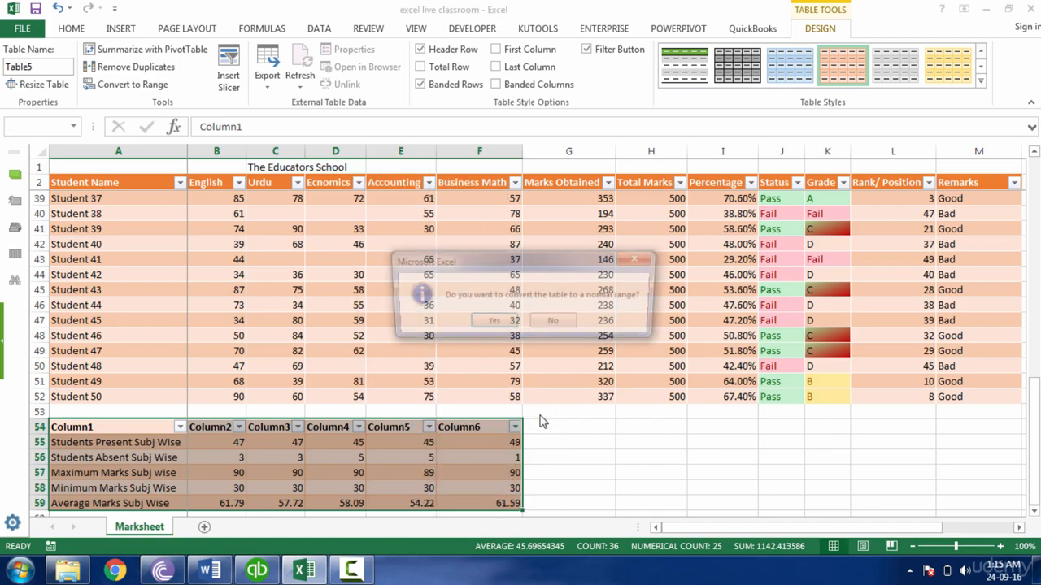
{"action": "left_click", "coordinate": [492, 323]}
{"action": "left_click", "coordinate": [429, 469]}
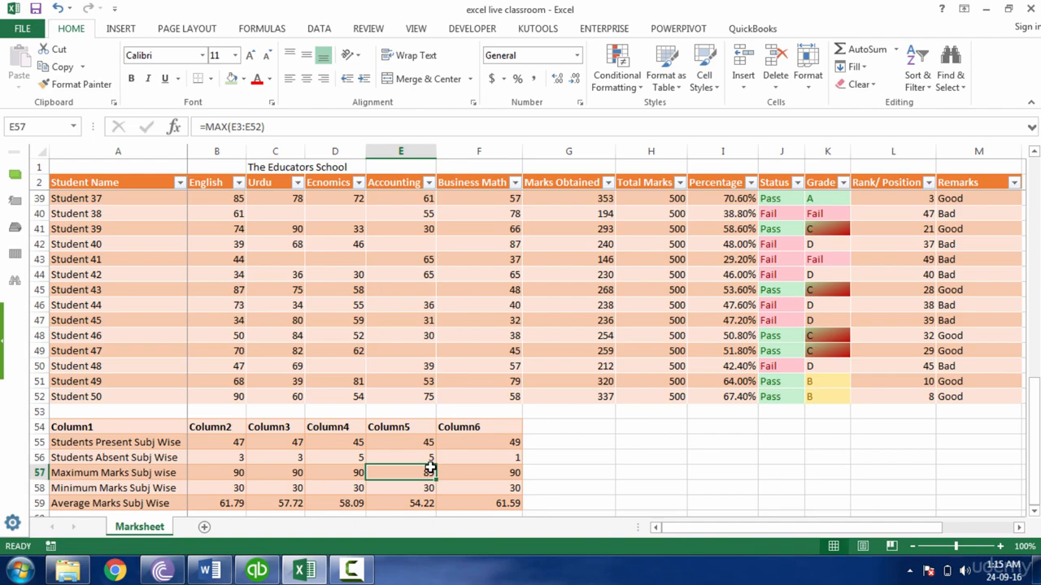
{"action": "left_click", "coordinate": [296, 460]}
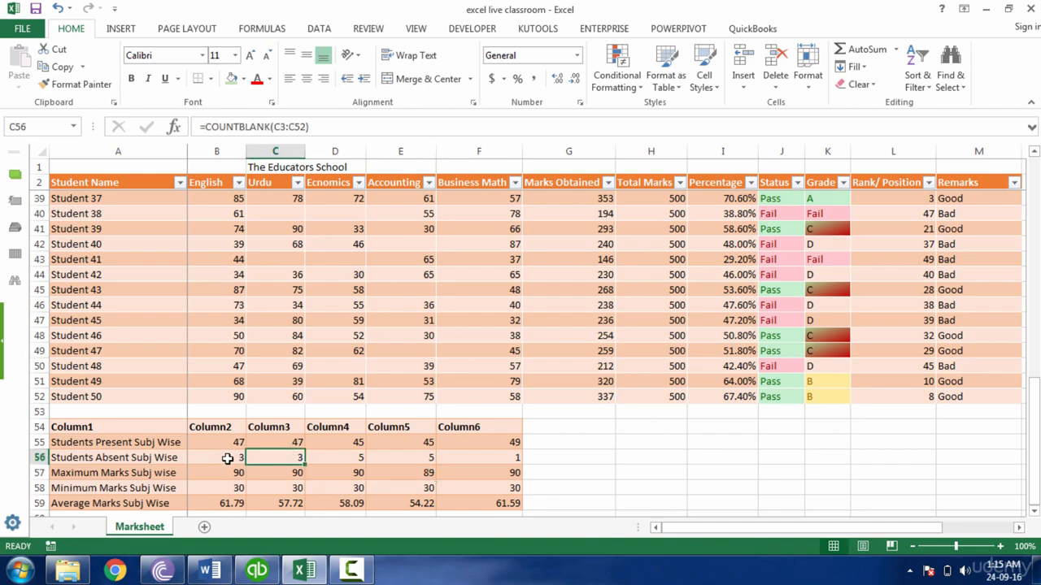
{"action": "left_click", "coordinate": [254, 290]}
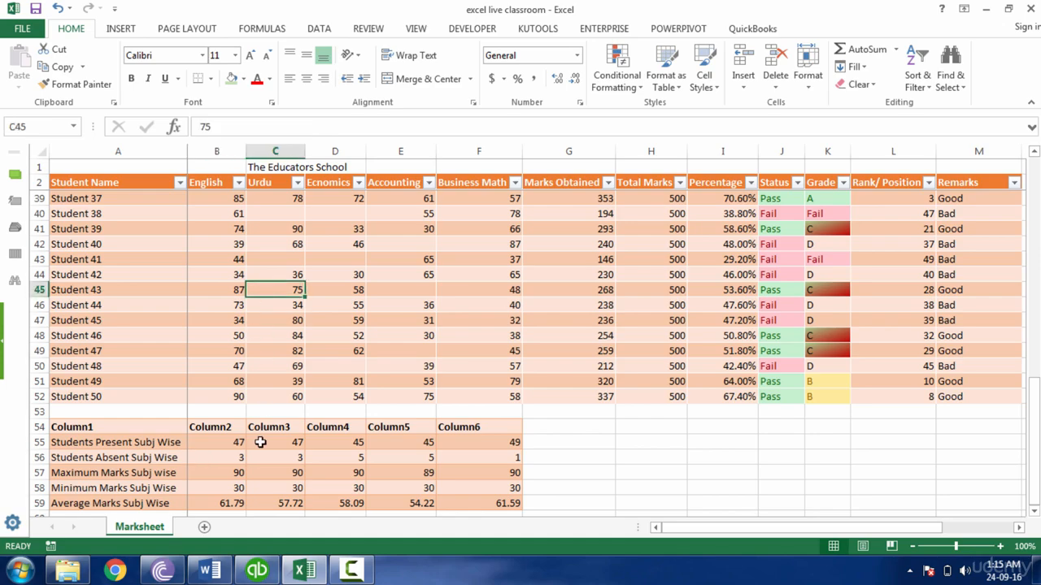
{"action": "left_click", "coordinate": [236, 367]}
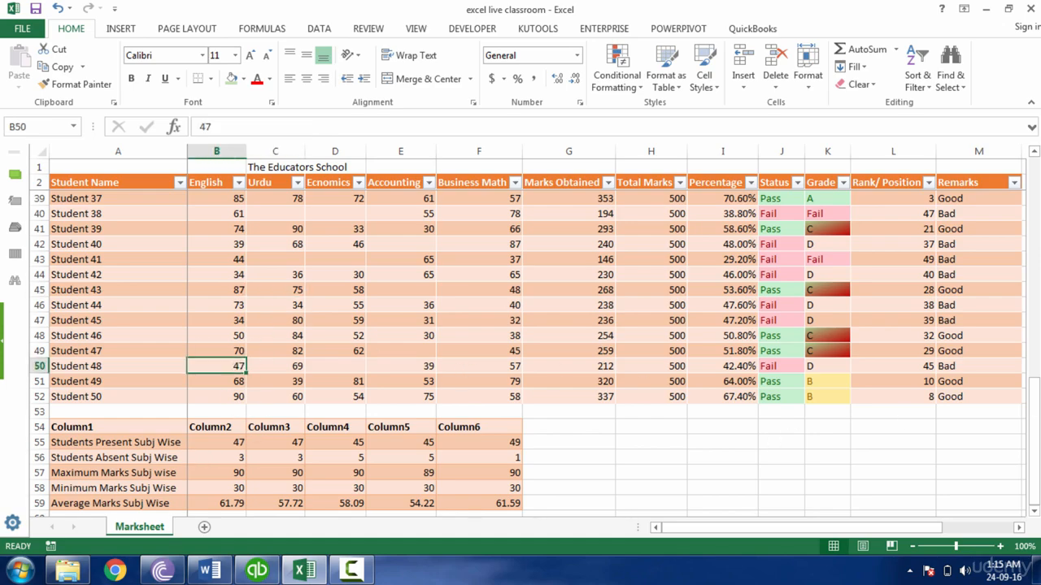
Clear the English marks of Student 11 in B13 and Student 6 in B8
{"action": "left_click_drag", "start_coordinate": [1036, 434], "coordinate": [1035, 212]}
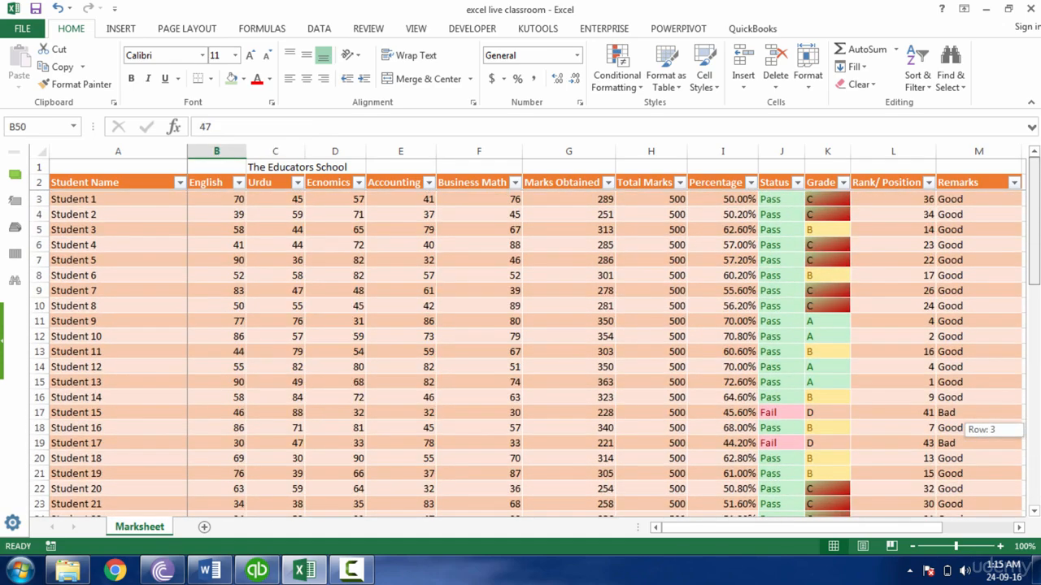
{"action": "left_click", "coordinate": [230, 348]}
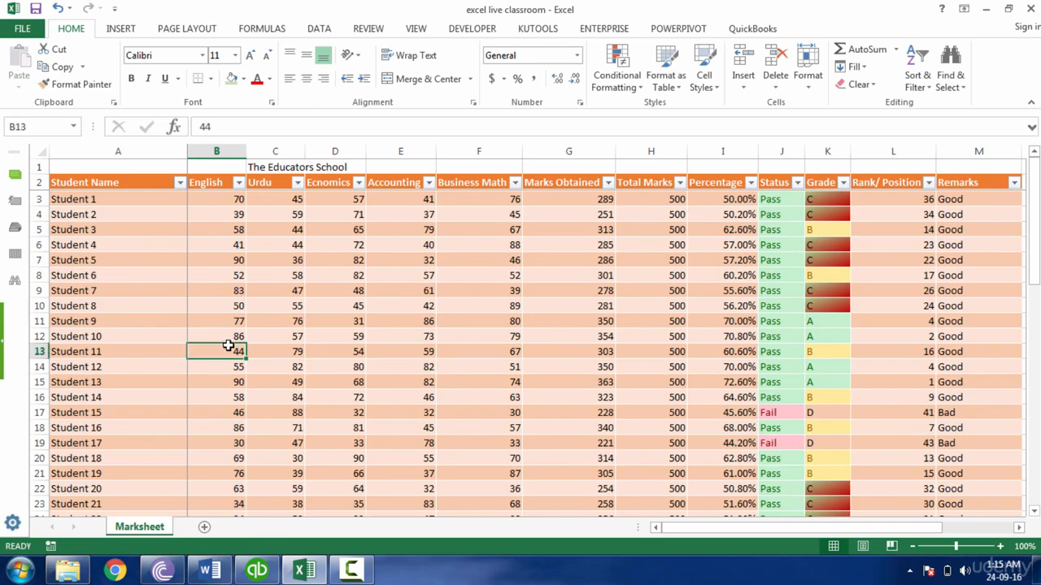
{"action": "left_click", "coordinate": [233, 275]}
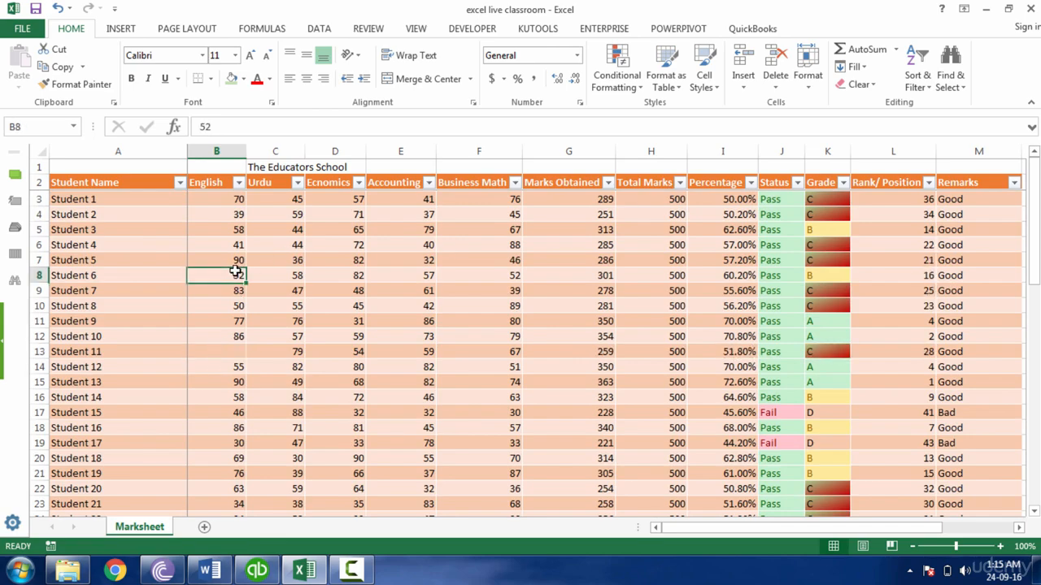
{"action": "key", "text": "Delete"}
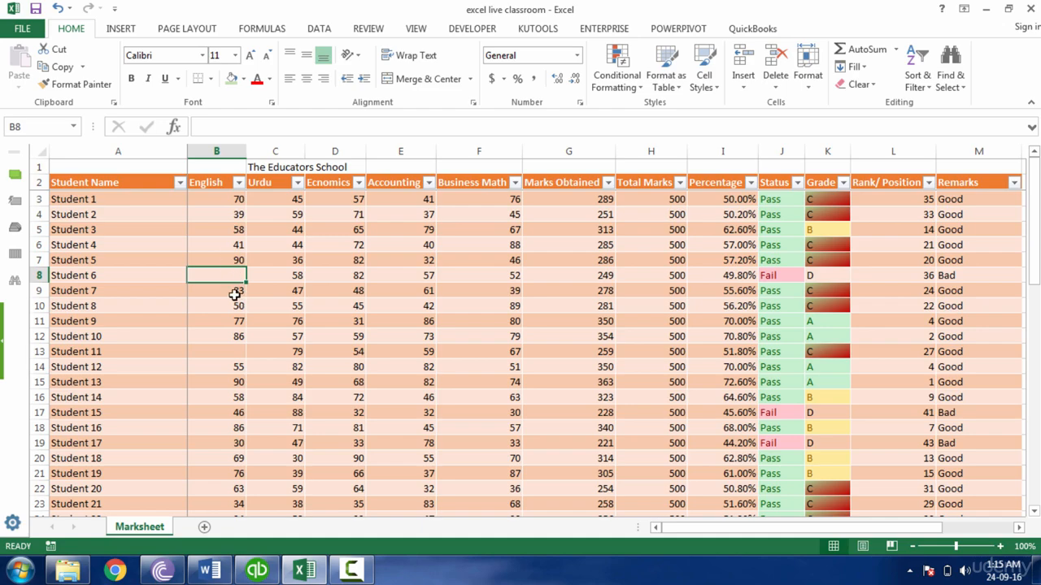
{"action": "left_click", "coordinate": [236, 292]}
{"action": "left_click", "coordinate": [240, 273]}
{"action": "left_click", "coordinate": [236, 201]}
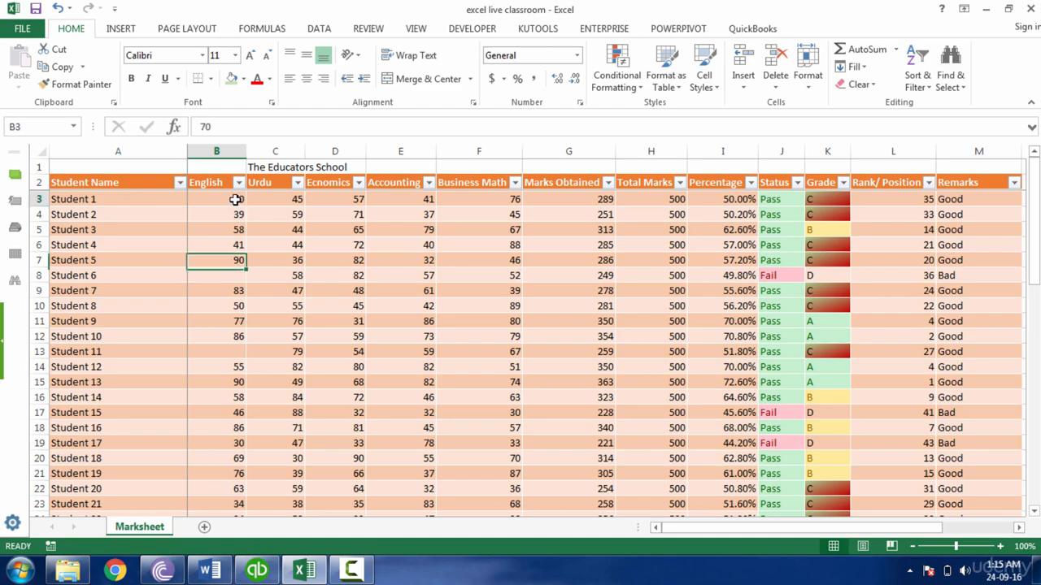
{"action": "left_click", "coordinate": [234, 276]}
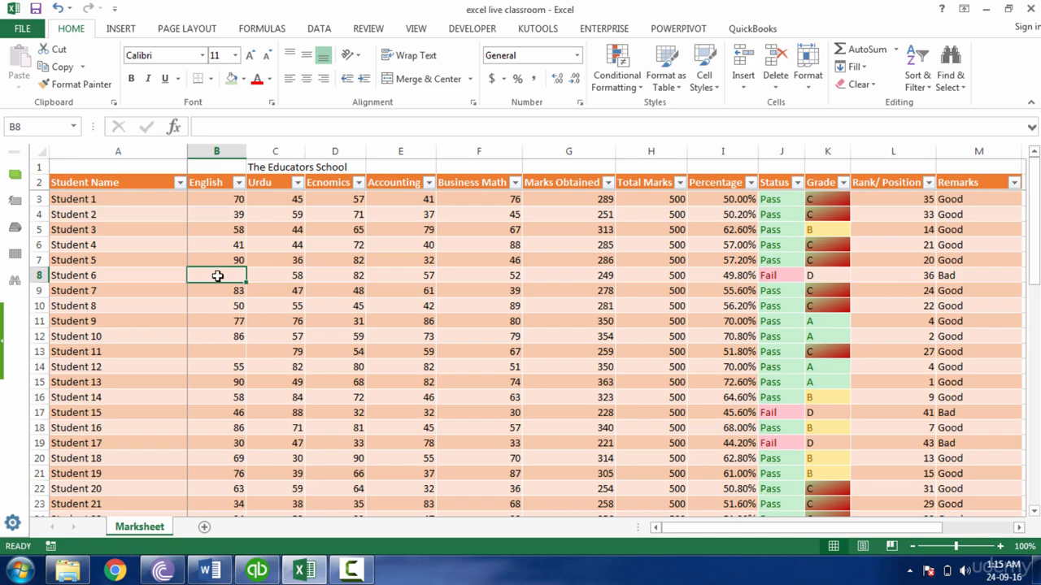
Replace all blank cells in the subject marks range B3:F52 with A
{"action": "left_click", "coordinate": [233, 204]}
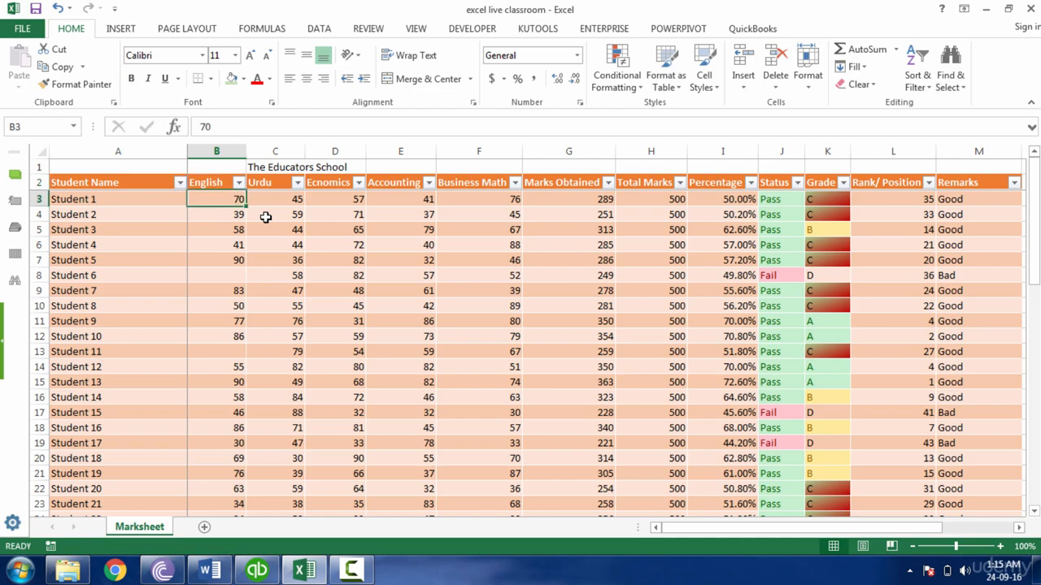
{"action": "key", "text": "shift+Right"}
{"action": "key", "text": "shift+Right"}
{"action": "key", "text": "shift+Right"}
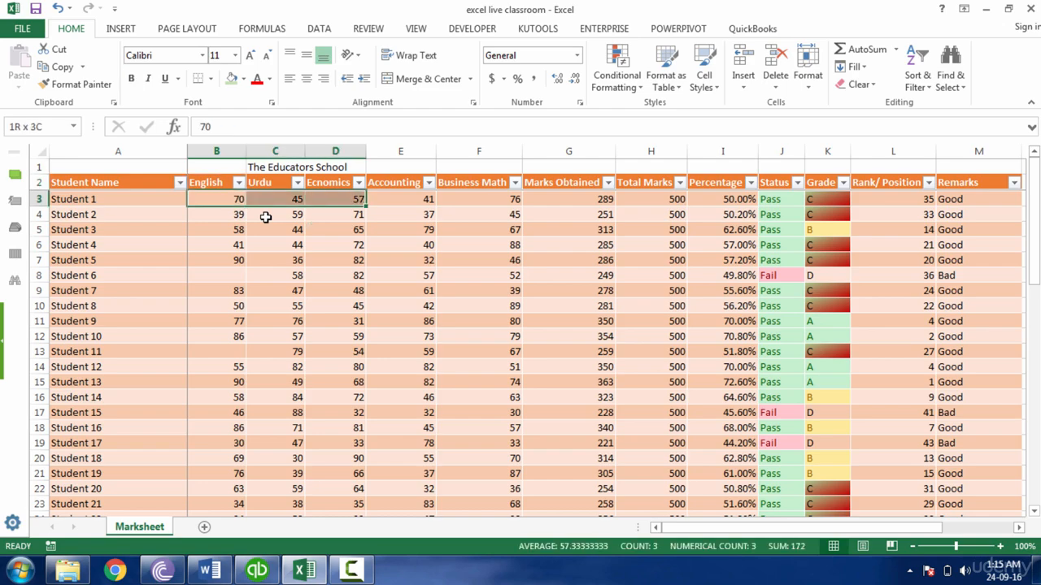
{"action": "key", "text": "shift+Right"}
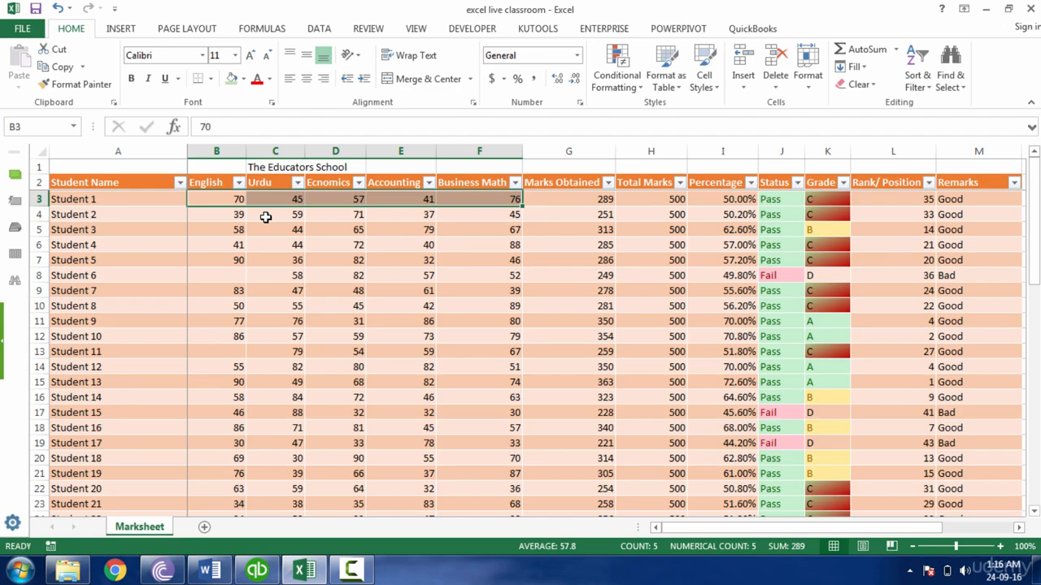
{"action": "key", "text": "shift+Down"}
{"action": "key", "text": "shift+Down"}
{"action": "key", "text": "shift+Down"}
{"action": "key", "text": "shift+Down"}
{"action": "key", "text": "shift+Down"}
{"action": "key", "text": "shift+Down"}
{"action": "key", "text": "shift+Down"}
{"action": "key", "text": "shift+Down"}
{"action": "key", "text": "shift+Down"}
{"action": "key", "text": "shift+Down"}
{"action": "key", "text": "shift+Down"}
{"action": "key", "text": "shift+Down"}
{"action": "key", "text": "shift+Down"}
{"action": "key", "text": "shift+Down"}
{"action": "key", "text": "shift+Down"}
{"action": "key", "text": "shift+Down"}
{"action": "key", "text": "shift+Down"}
{"action": "key", "text": "shift+Down"}
{"action": "key", "text": "shift+Down"}
{"action": "key", "text": "shift+Down"}
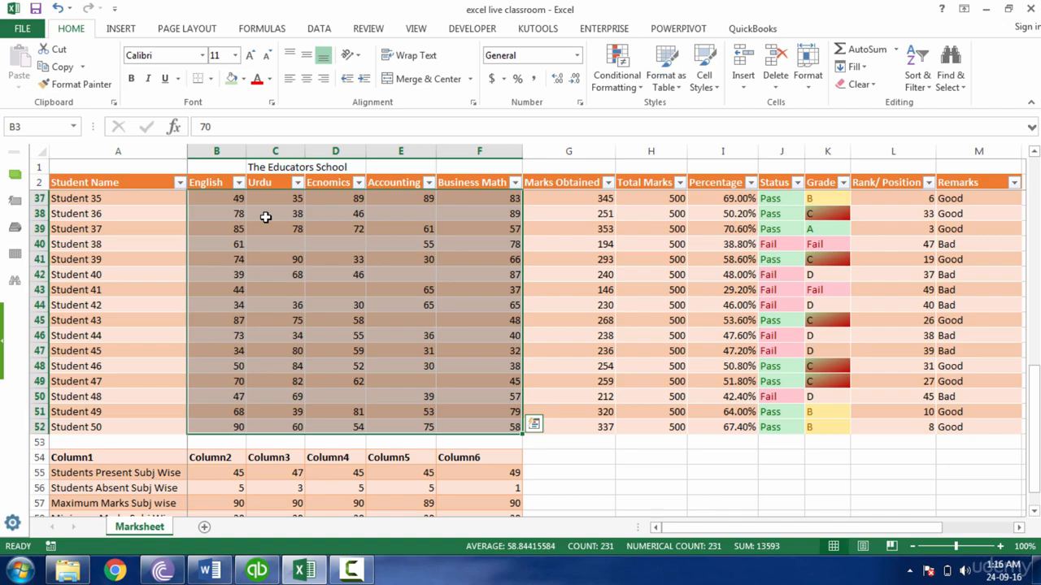
{"action": "key", "text": "ctrl+f"}
{"action": "left_click", "coordinate": [240, 222]}
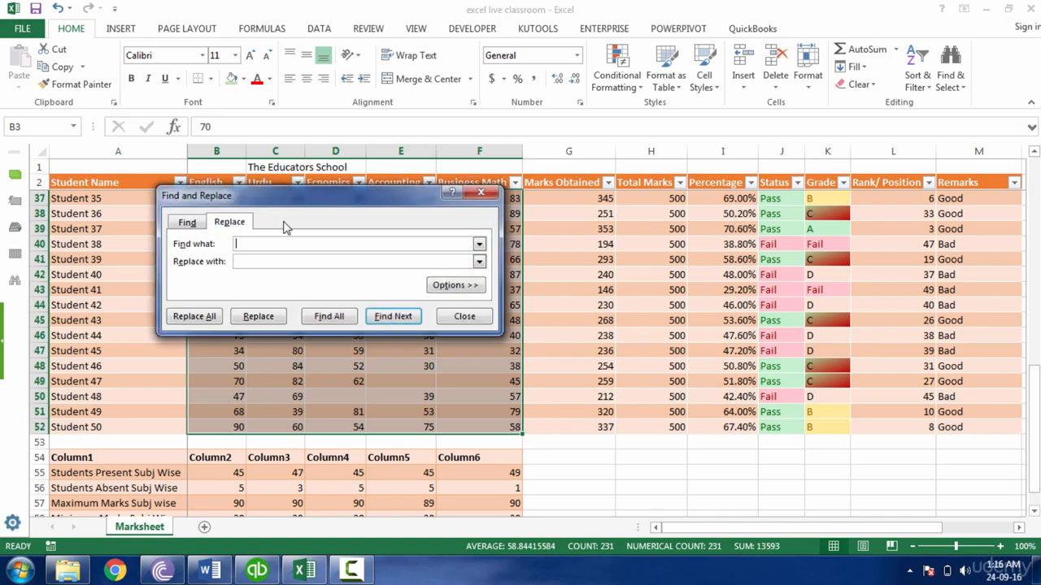
{"action": "left_click_drag", "start_coordinate": [309, 205], "coordinate": [779, 186]}
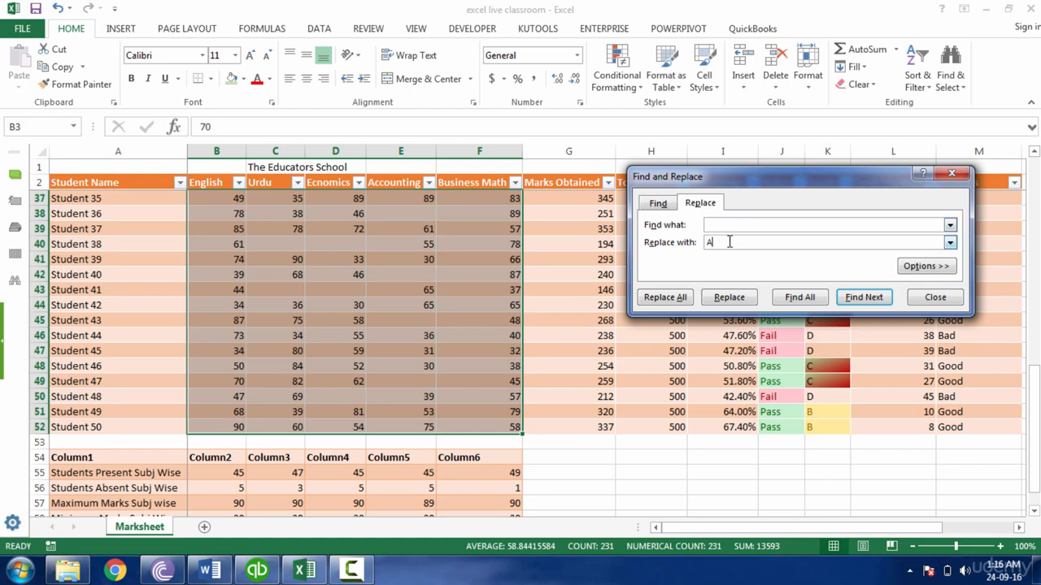
{"action": "left_click", "coordinate": [667, 302]}
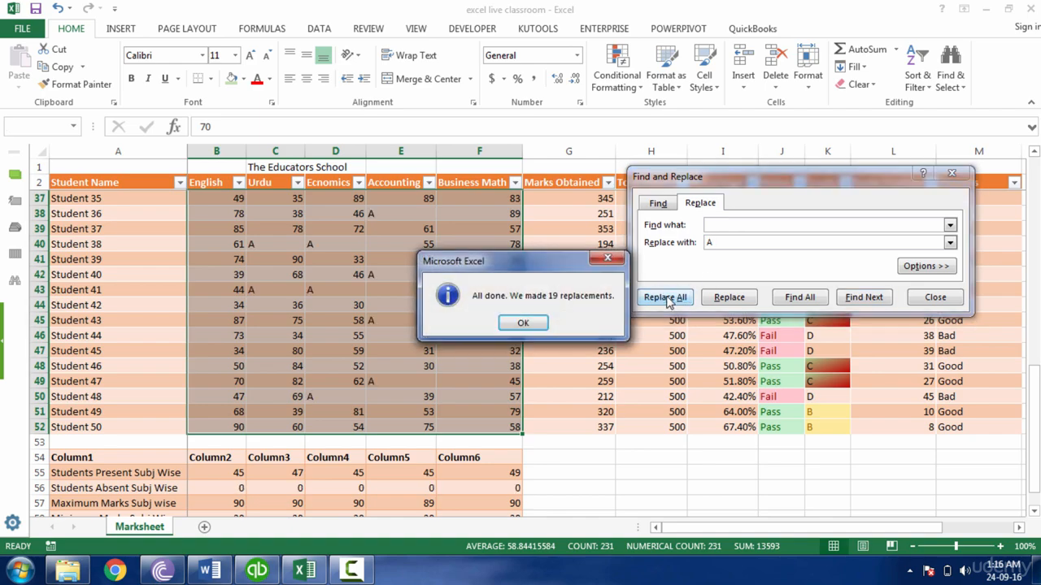
{"action": "left_click", "coordinate": [523, 324]}
{"action": "left_click", "coordinate": [932, 297]}
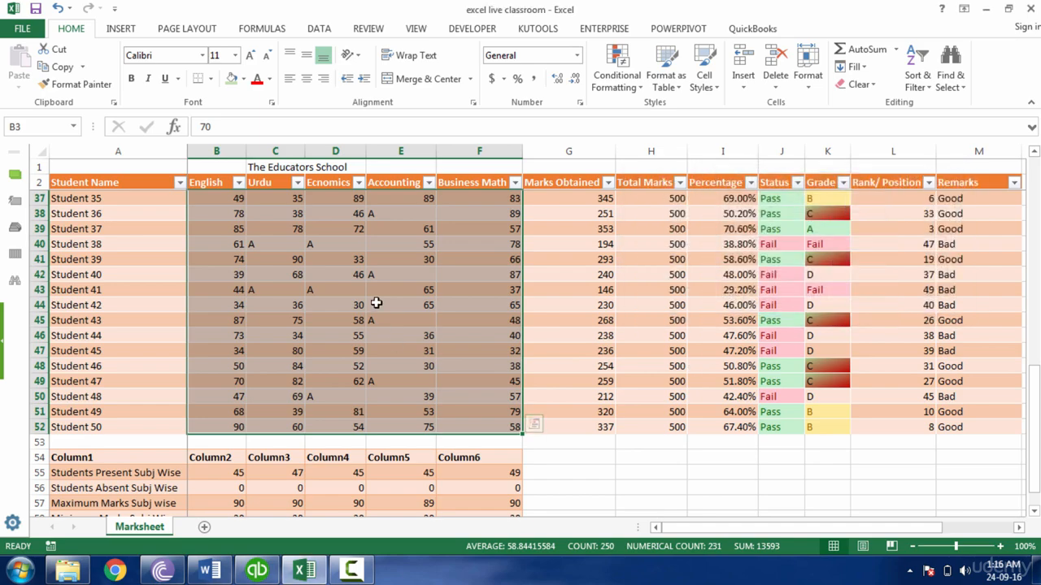
Right-align the contents of the subject columns B to F
{"action": "left_click", "coordinate": [398, 214]}
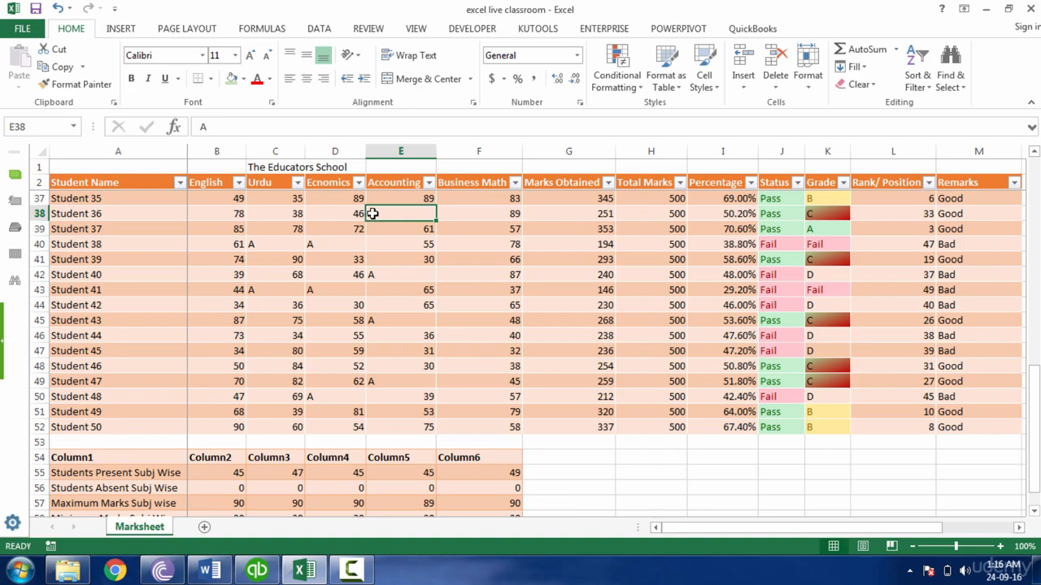
{"action": "left_click", "coordinate": [403, 197]}
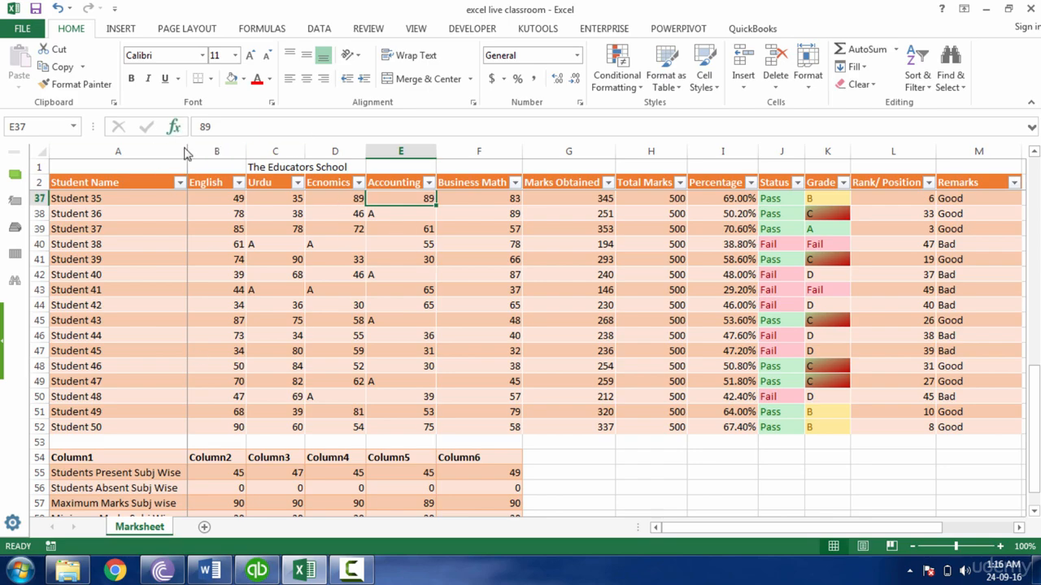
{"action": "left_click_drag", "start_coordinate": [214, 151], "coordinate": [697, 149]}
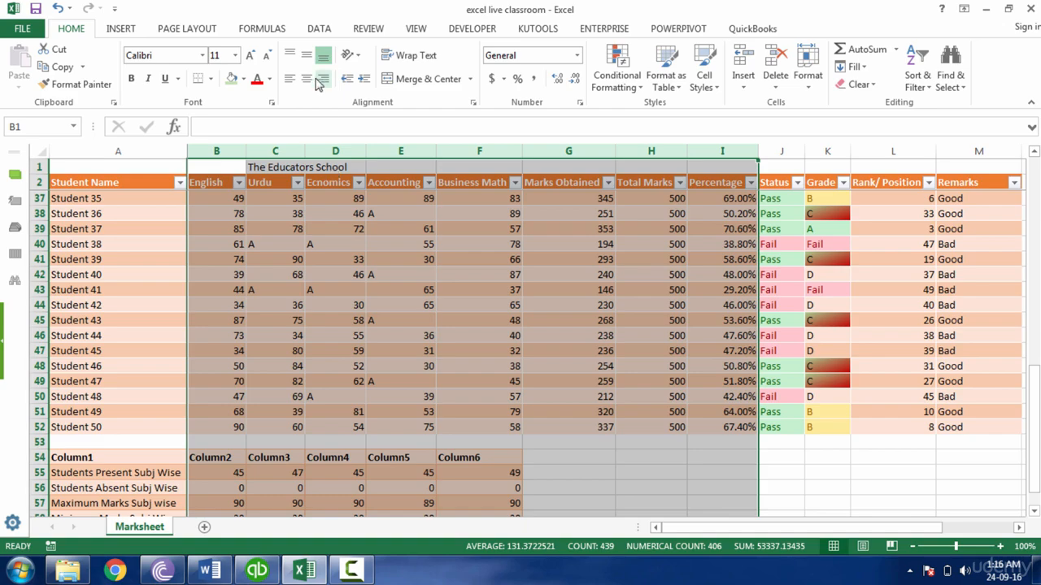
{"action": "left_click_drag", "start_coordinate": [224, 151], "coordinate": [462, 145]}
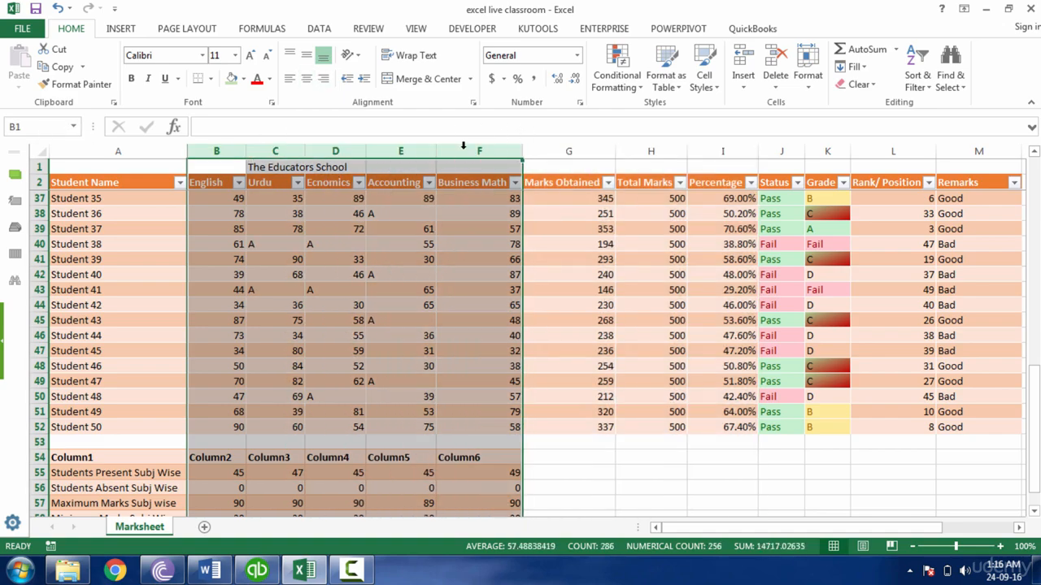
{"action": "left_click", "coordinate": [307, 78]}
{"action": "left_click", "coordinate": [290, 80]}
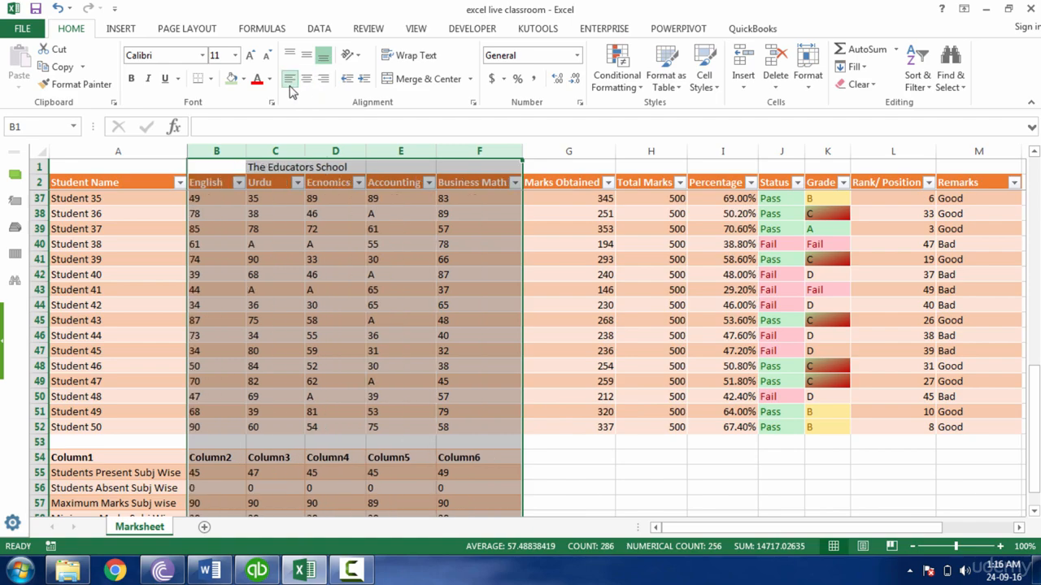
{"action": "left_click", "coordinate": [323, 79]}
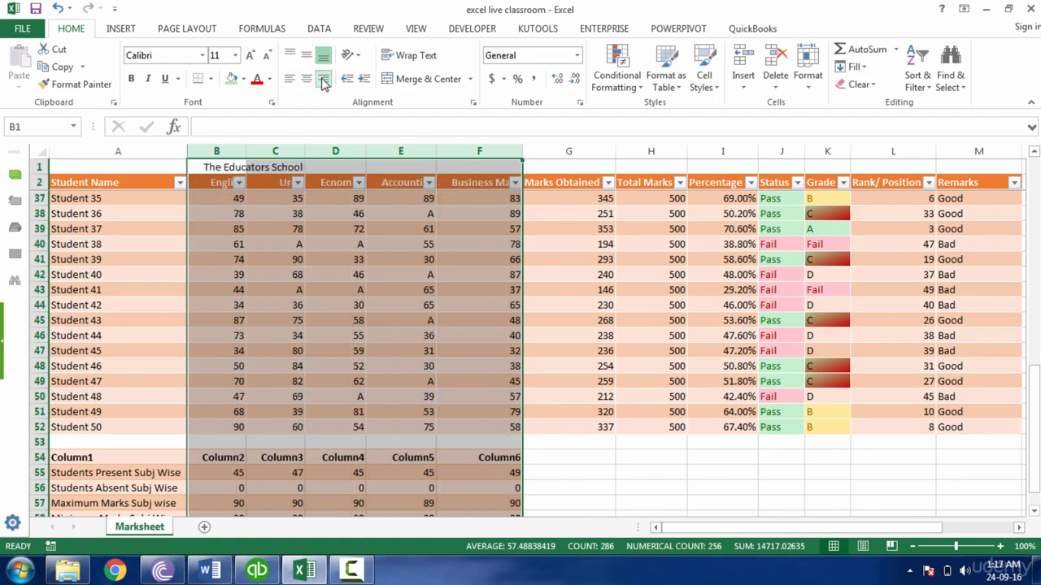
AutoFit the widths of the subject columns B to F
{"action": "left_click", "coordinate": [223, 152]}
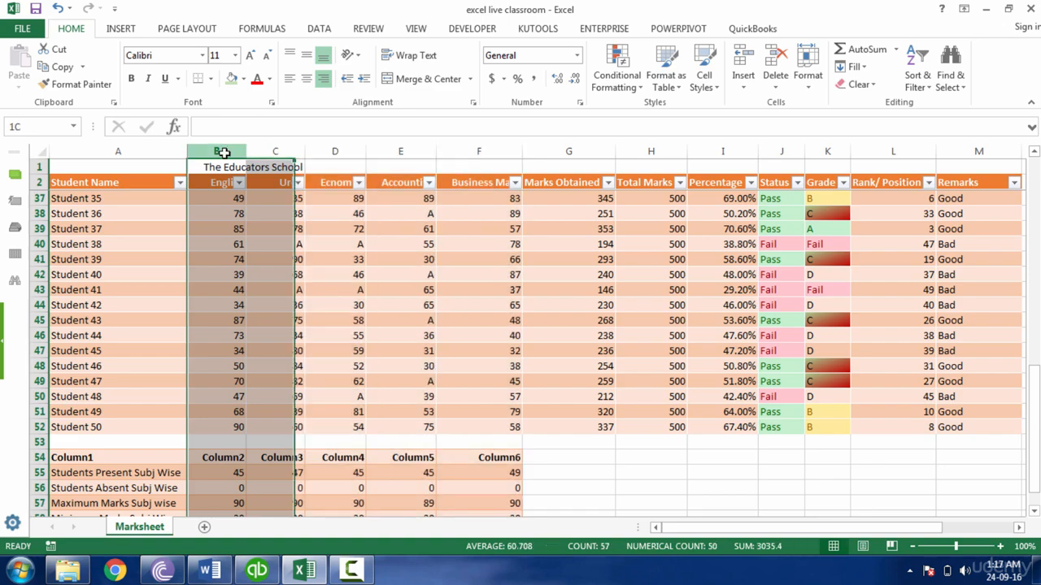
{"action": "left_click", "coordinate": [245, 226]}
{"action": "left_click", "coordinate": [227, 197]}
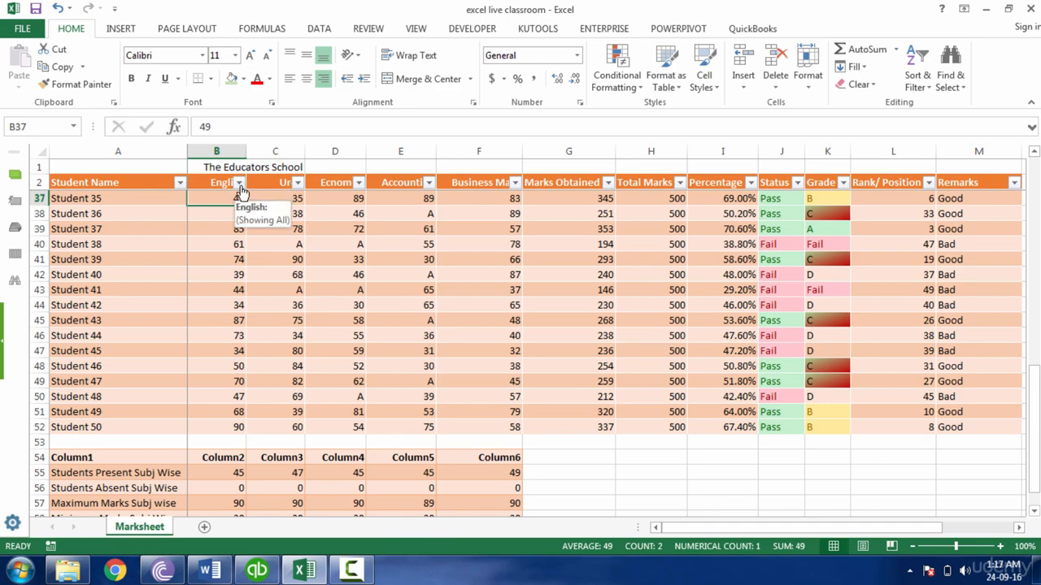
{"action": "left_click_drag", "start_coordinate": [225, 152], "coordinate": [494, 121]}
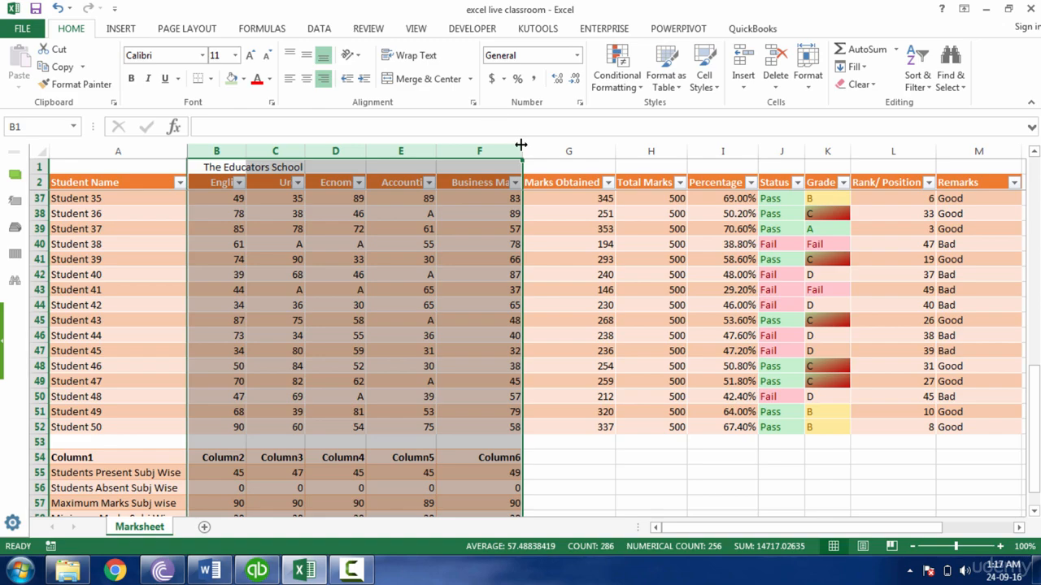
{"action": "double_click", "coordinate": [436, 152]}
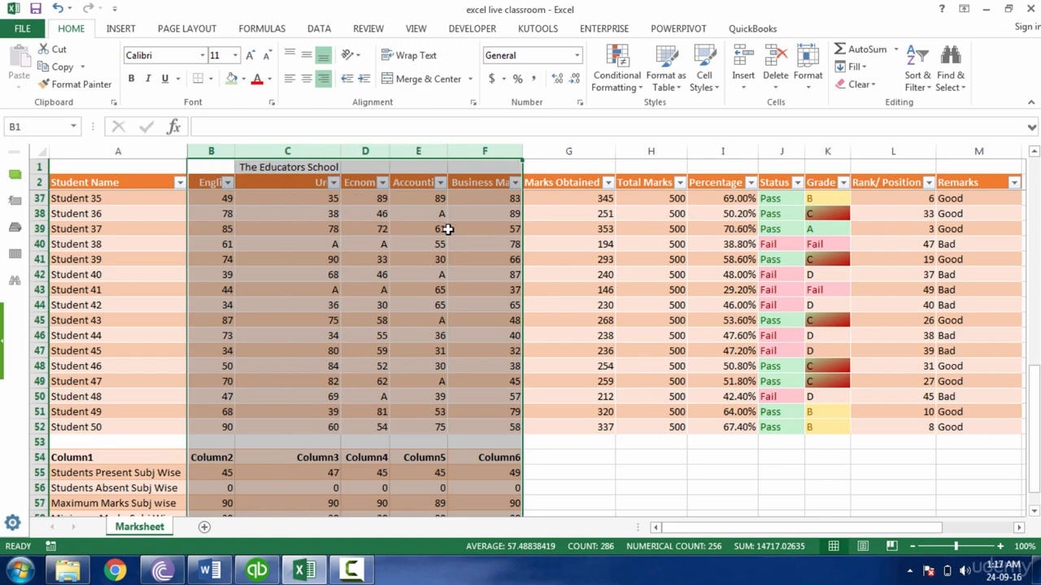
{"action": "left_click", "coordinate": [233, 152]}
{"action": "left_click", "coordinate": [210, 259]}
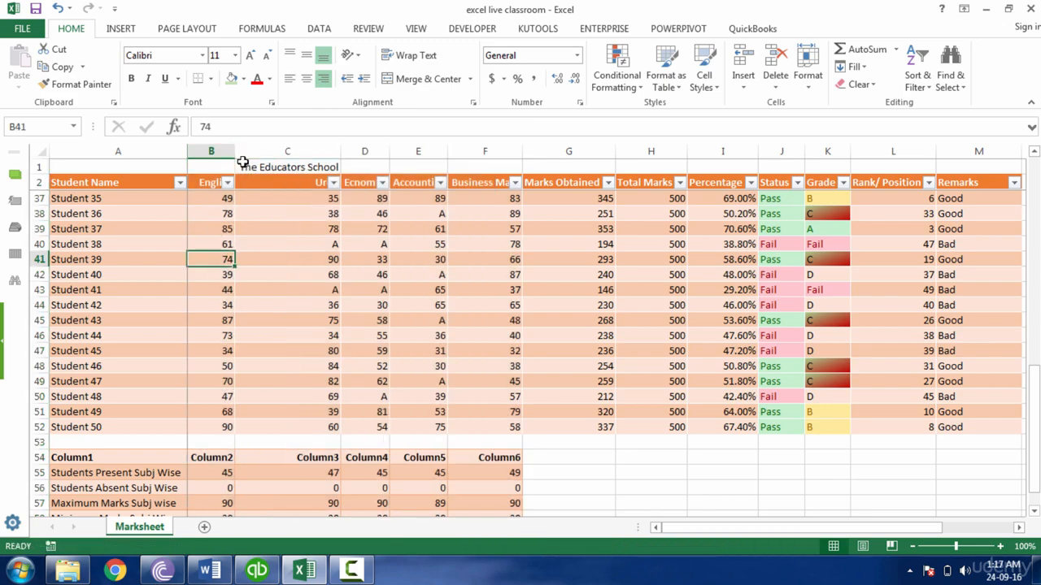
Try to widen the English column B so its heading fits
{"action": "left_click_drag", "start_coordinate": [235, 152], "coordinate": [262, 152]}
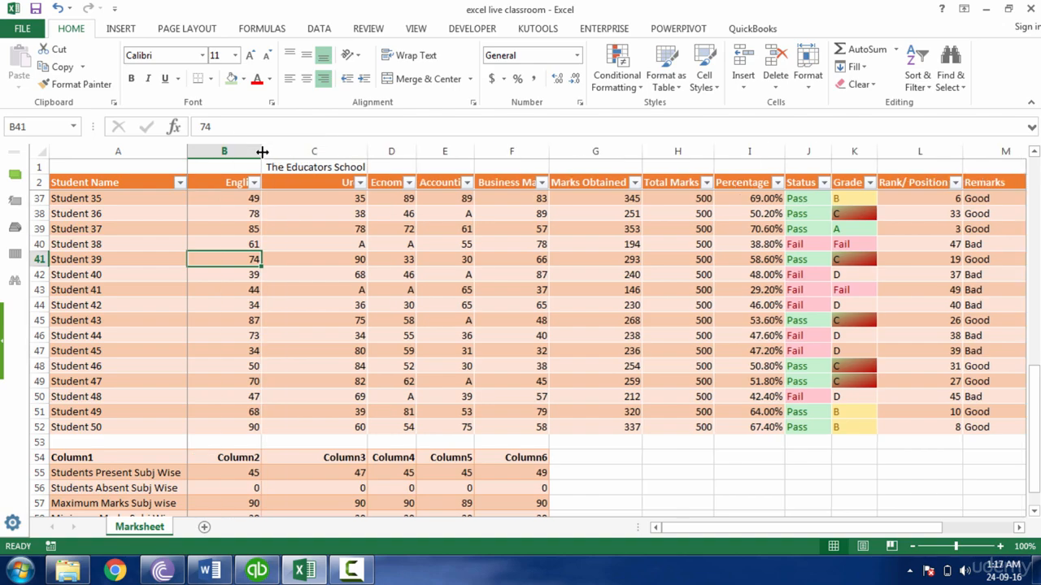
{"action": "left_click", "coordinate": [232, 180]}
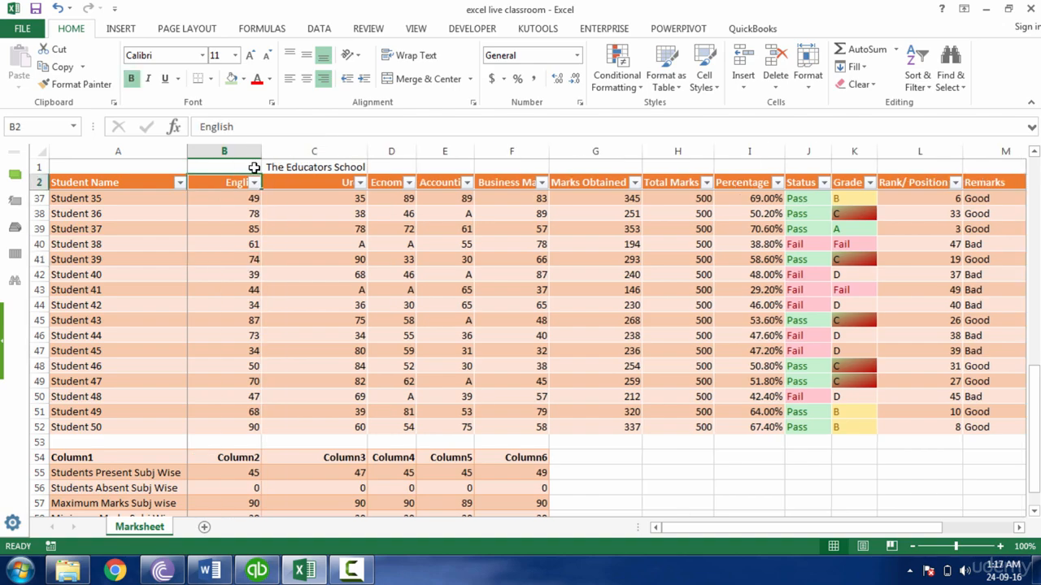
{"action": "key", "text": "ctrl+z"}
Left-align the subject columns B to F and AutoFit their widths
{"action": "left_click_drag", "start_coordinate": [224, 153], "coordinate": [481, 168]}
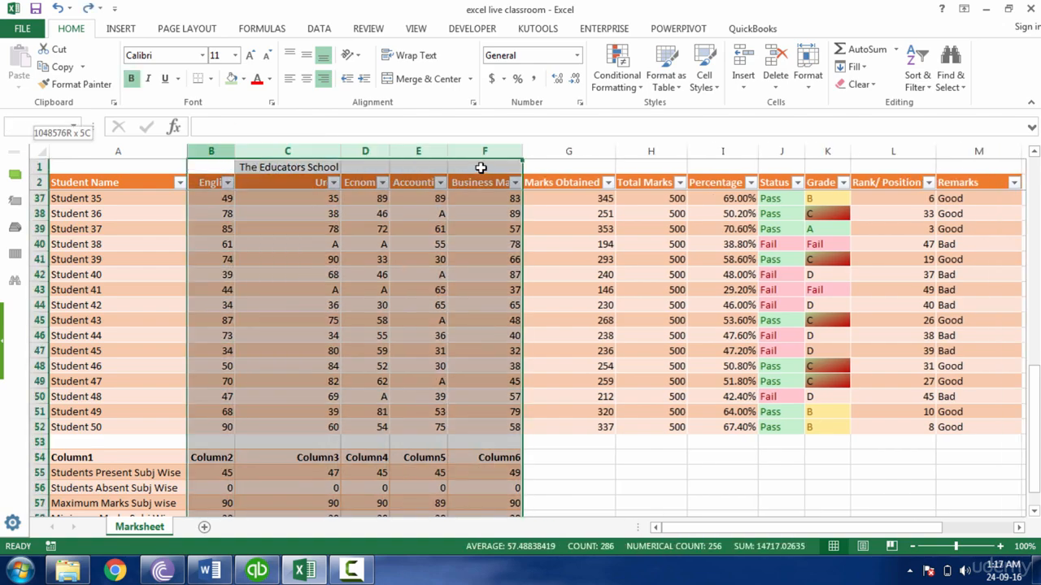
{"action": "left_click", "coordinate": [290, 78]}
{"action": "left_click", "coordinate": [281, 274]}
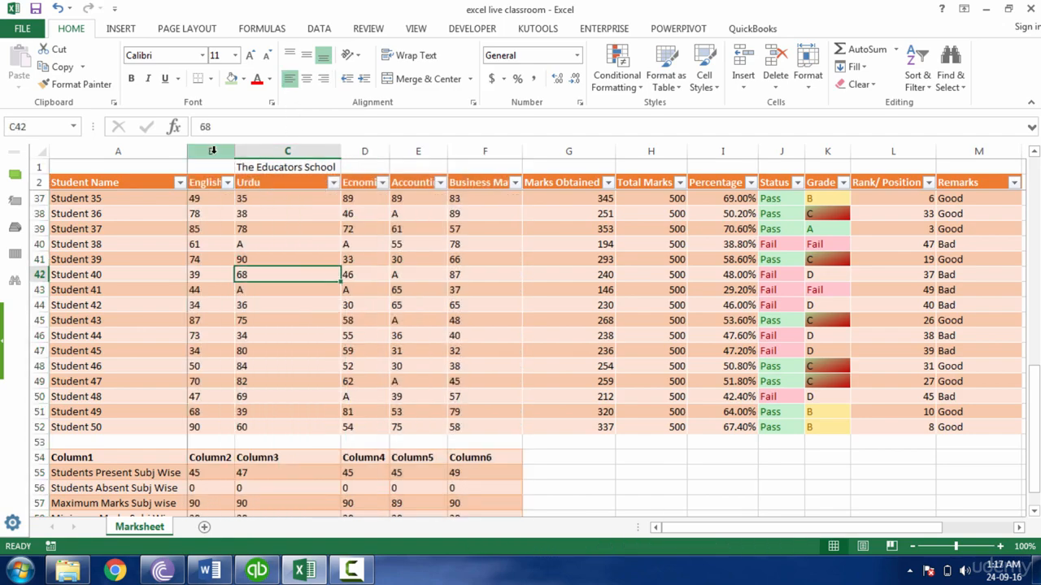
{"action": "left_click_drag", "start_coordinate": [212, 150], "coordinate": [458, 144]}
{"action": "double_click", "coordinate": [522, 150]}
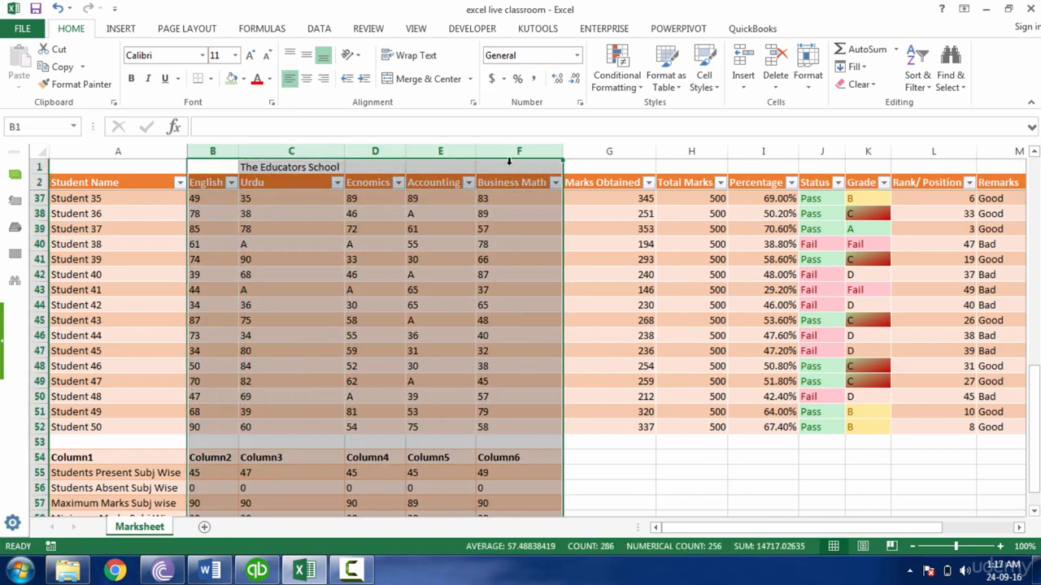
{"action": "left_click", "coordinate": [416, 257]}
{"action": "left_click", "coordinate": [315, 302]}
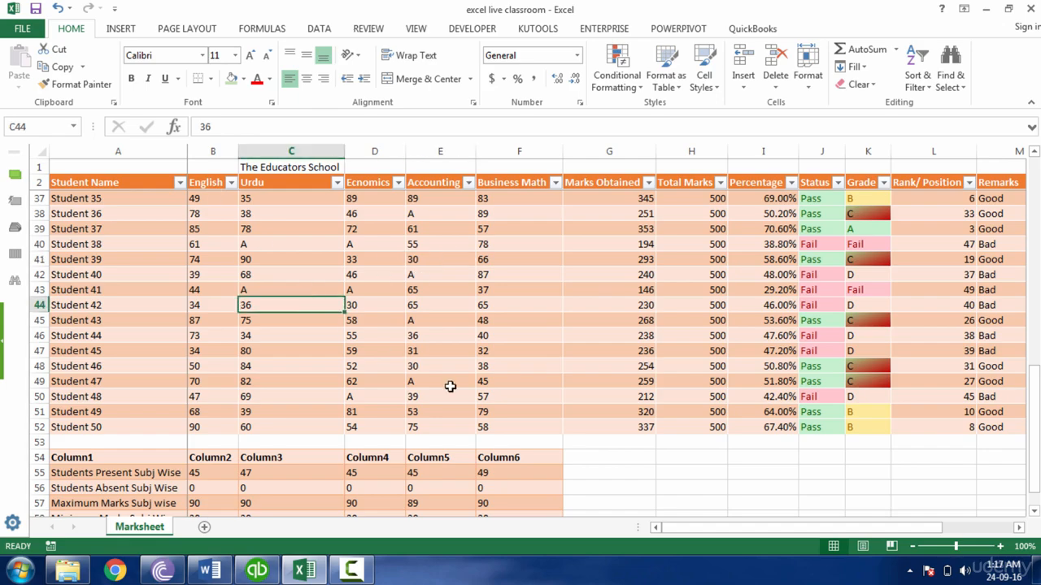
List the grades Fail, A+, A, B, C and D in cells O12:O17 below the marking scheme
{"action": "key", "text": "Right"}
{"action": "key", "text": "Right"}
{"action": "key", "text": "Right"}
{"action": "key", "text": "Right"}
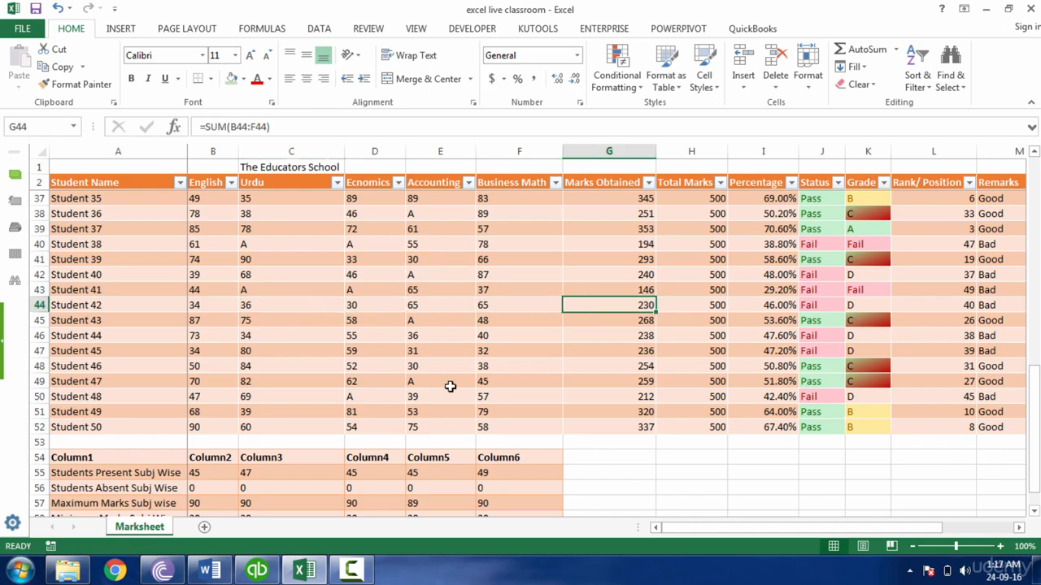
{"action": "key", "text": "Right"}
{"action": "key", "text": "Right"}
{"action": "key", "text": "Right"}
{"action": "key", "text": "Right"}
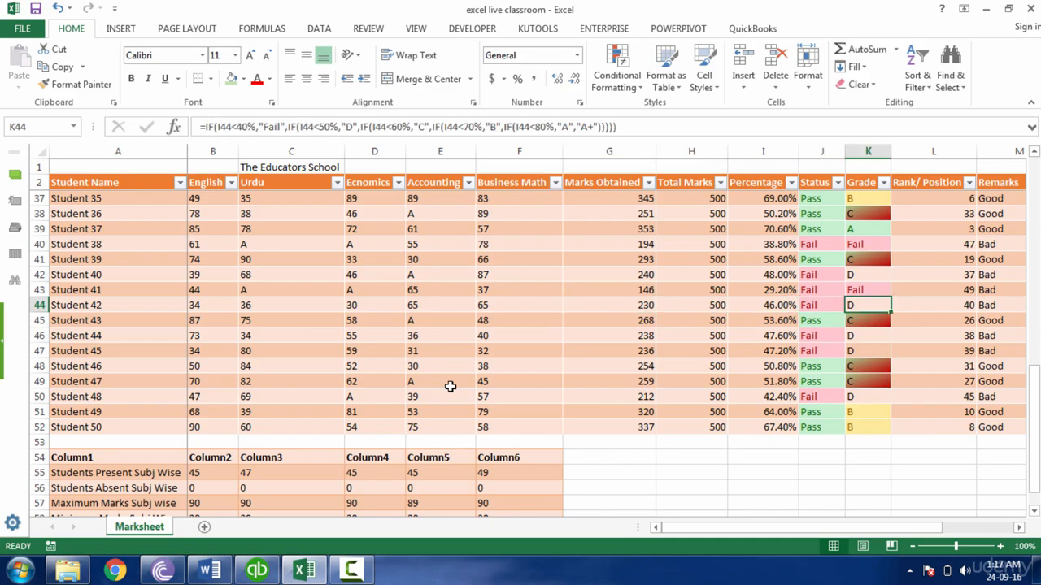
{"action": "key", "text": "Up"}
{"action": "key", "text": "Up"}
{"action": "key", "text": "Up"}
{"action": "key", "text": "Up"}
{"action": "key", "text": "Up"}
{"action": "key", "text": "Up"}
{"action": "key", "text": "Up"}
{"action": "key", "text": "Up"}
{"action": "key", "text": "Up"}
{"action": "key", "text": "Up"}
{"action": "key", "text": "Up"}
{"action": "key", "text": "Up"}
{"action": "key", "text": "Up"}
{"action": "key", "text": "Up"}
{"action": "key", "text": "Up"}
{"action": "key", "text": "Up"}
{"action": "key", "text": "Up"}
{"action": "key", "text": "Up"}
{"action": "key", "text": "Up"}
{"action": "key", "text": "Up"}
{"action": "key", "text": "Up"}
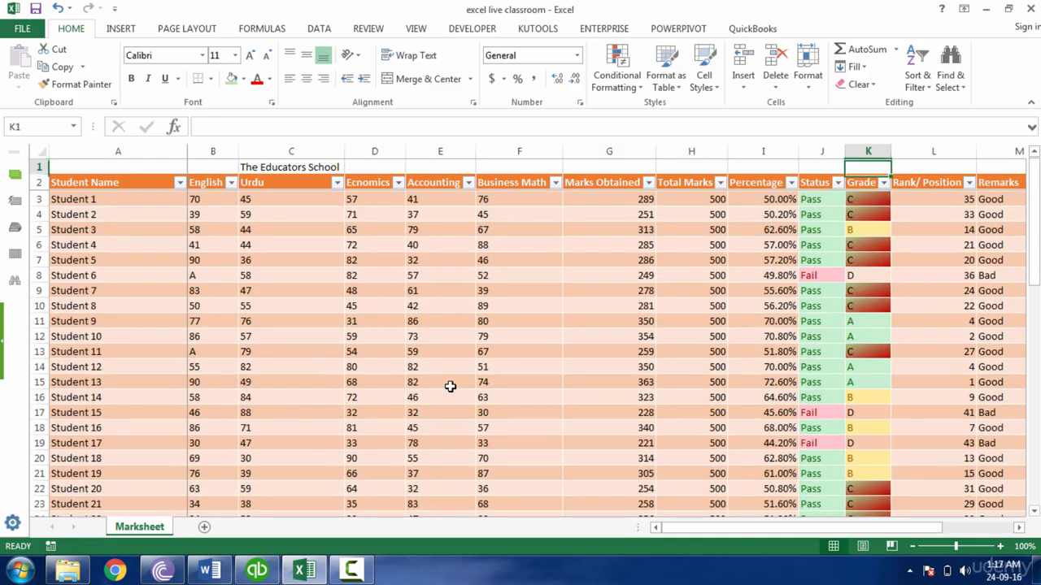
{"action": "key", "text": "Down"}
{"action": "key", "text": "Down"}
{"action": "key", "text": "Down"}
{"action": "key", "text": "Right"}
{"action": "key", "text": "Right"}
{"action": "key", "text": "Right"}
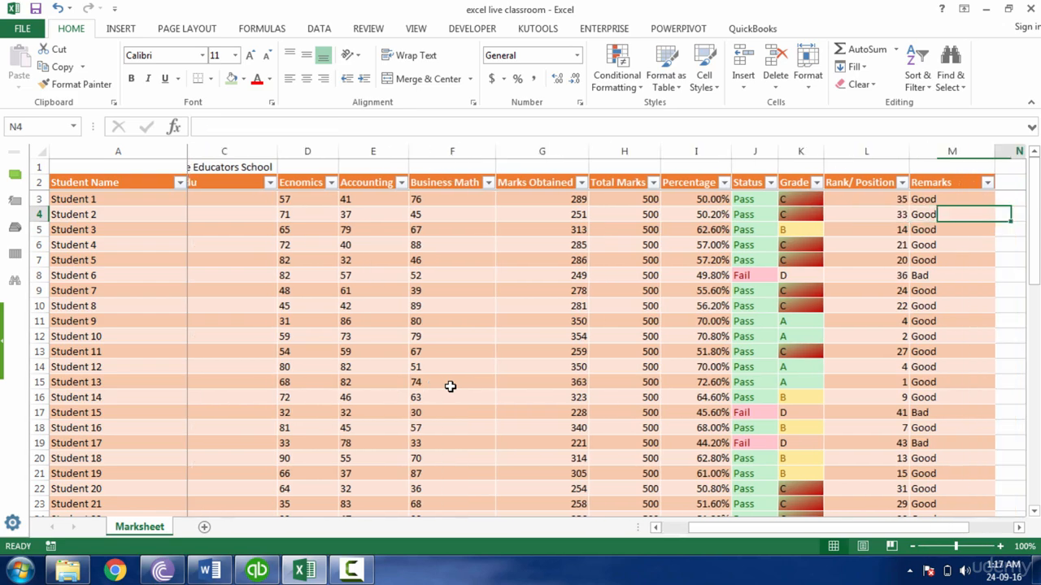
{"action": "key", "text": "Right"}
{"action": "key", "text": "Down"}
{"action": "key", "text": "Down"}
{"action": "key", "text": "Down"}
{"action": "key", "text": "Down"}
{"action": "key", "text": "Down"}
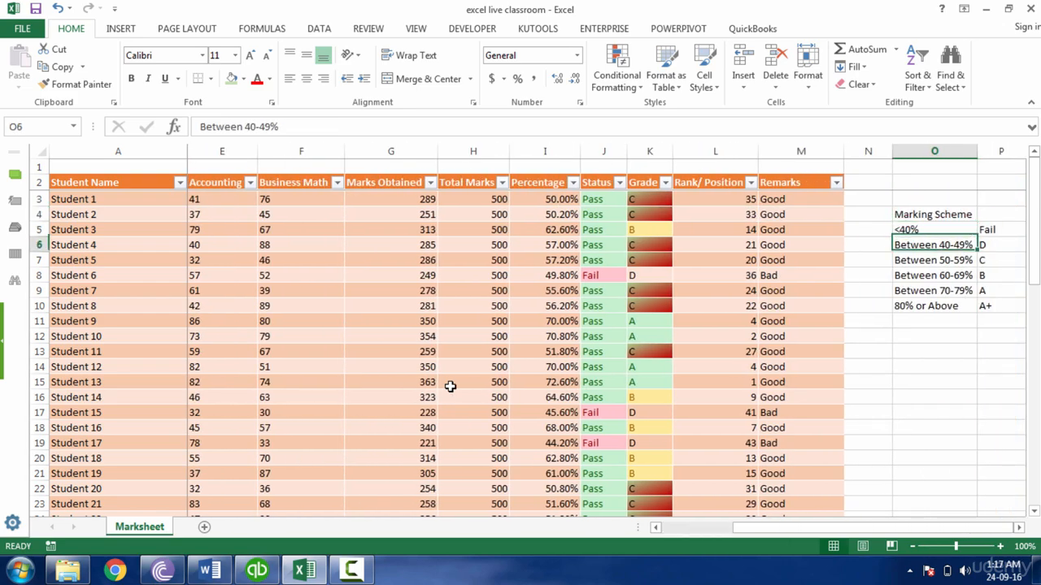
{"action": "key", "text": "Down"}
{"action": "key", "text": "Down"}
{"action": "key", "text": "Down"}
{"action": "key", "text": "Down"}
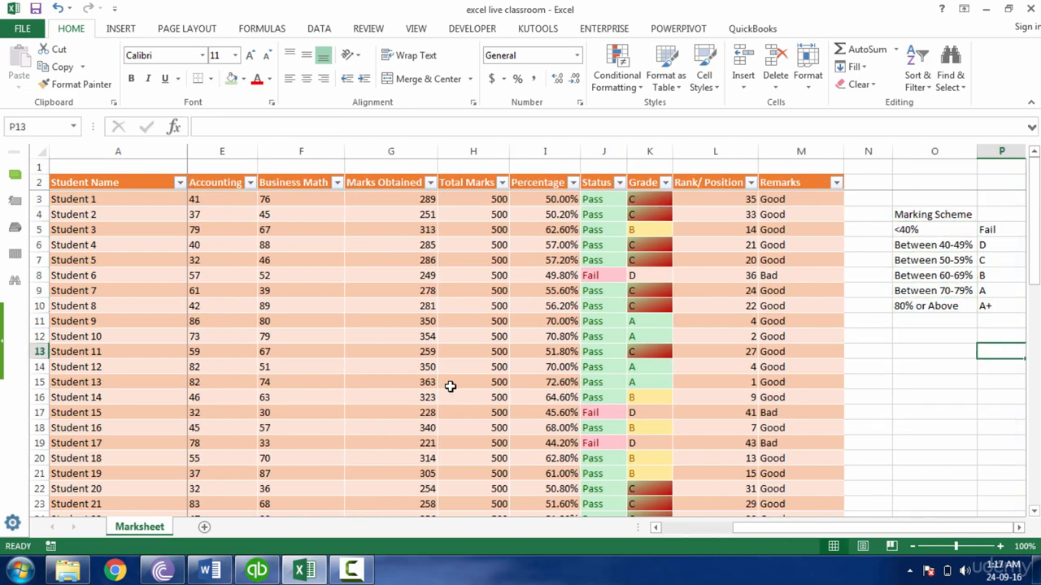
{"action": "key", "text": "Up"}
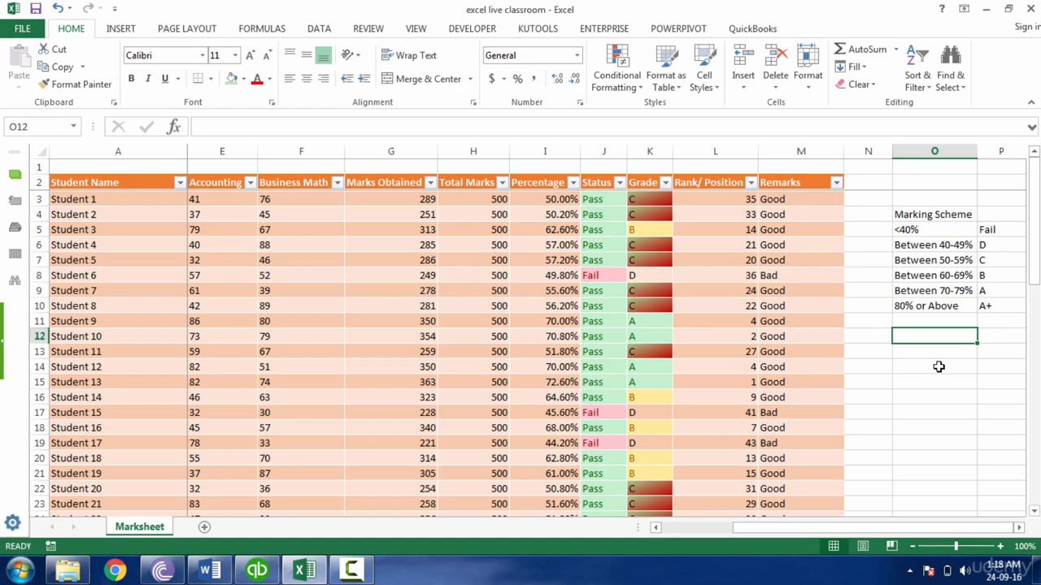
{"action": "type", "text": "F"}
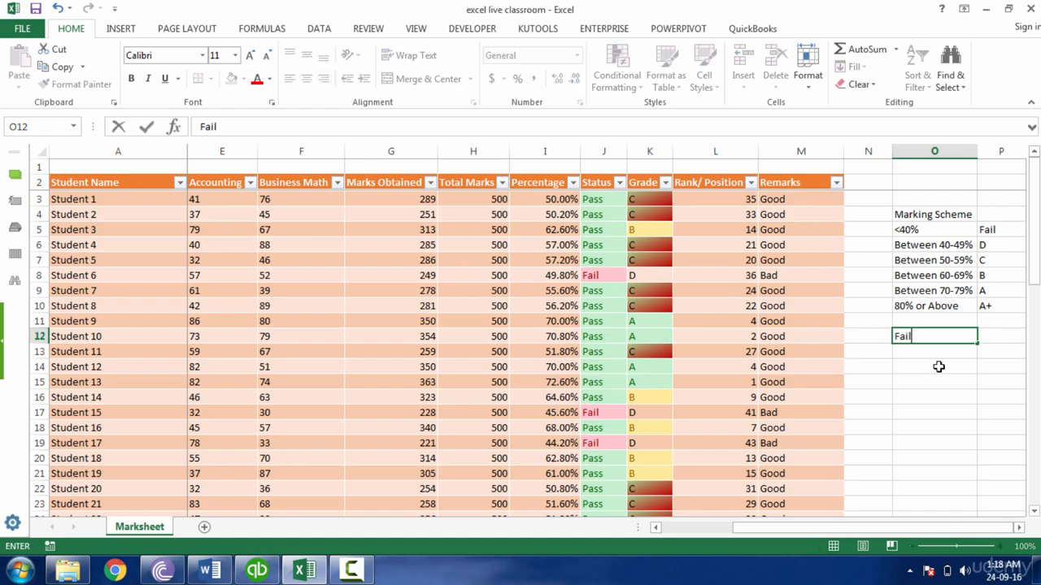
{"action": "type", "text": "ail"}
{"action": "key", "text": "Return"}
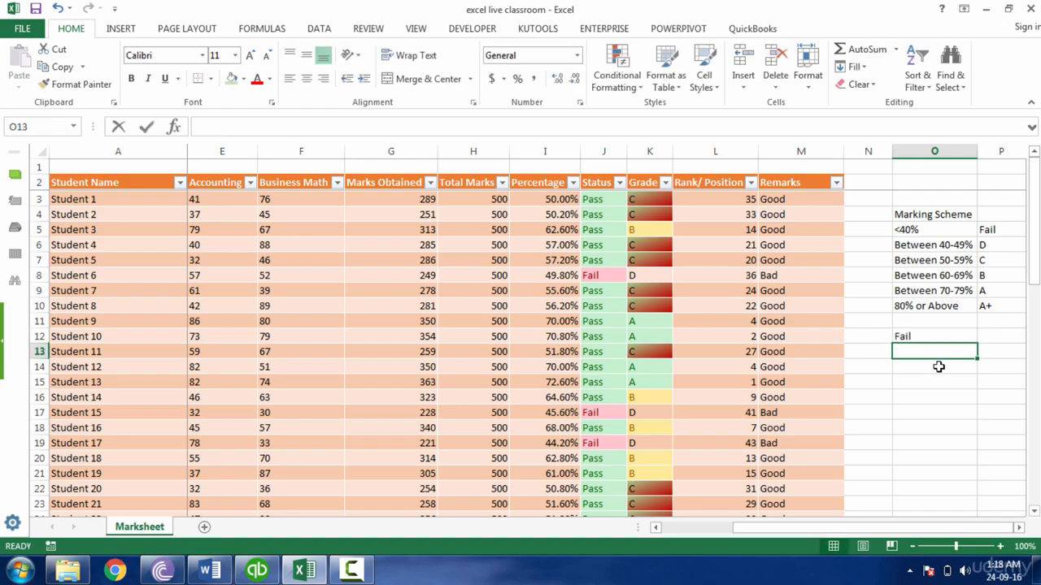
{"action": "type", "text": "A+"}
{"action": "key", "text": "Return"}
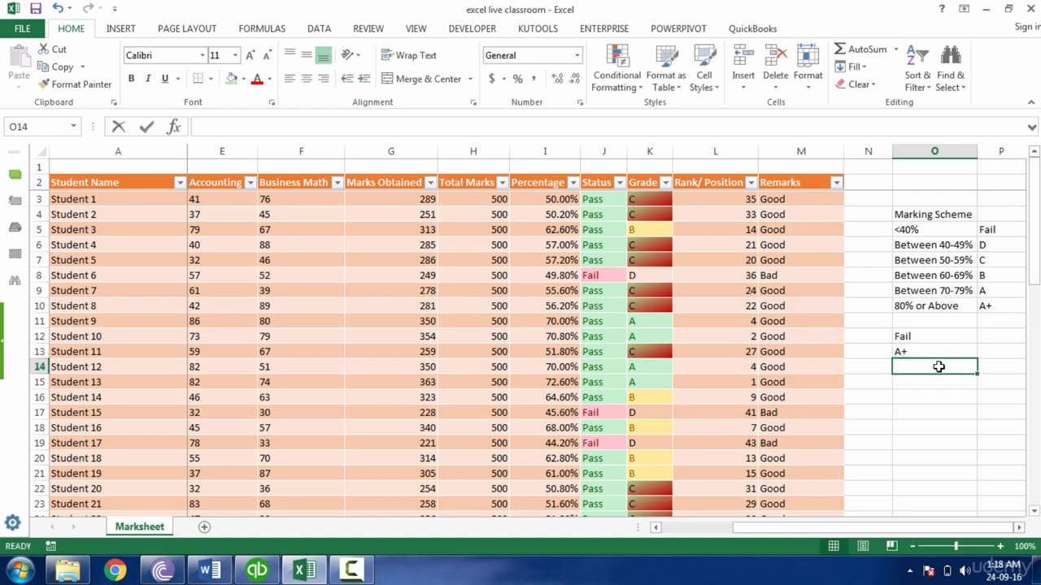
{"action": "type", "text": "A"}
{"action": "key", "text": "Return"}
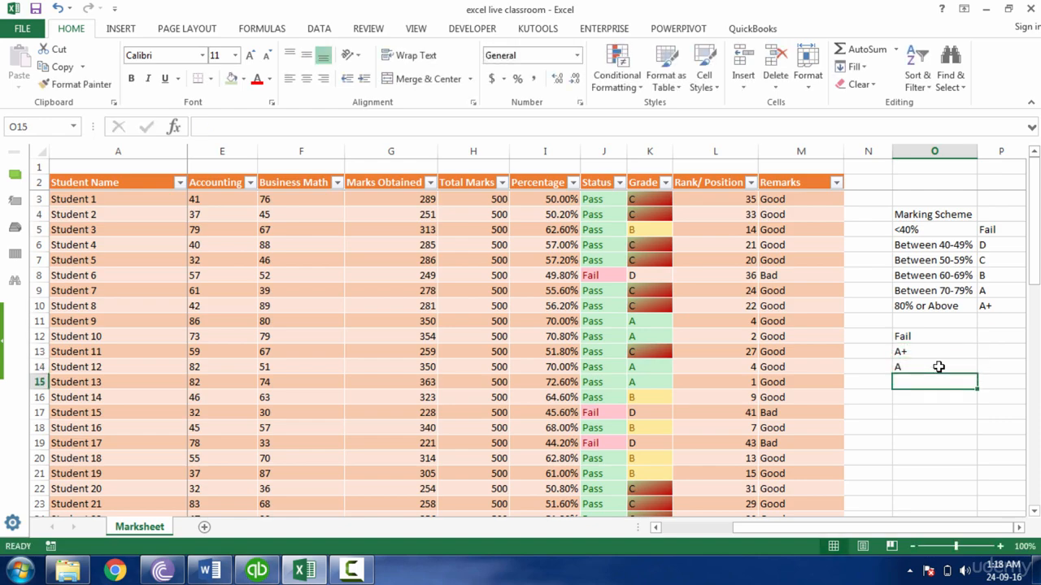
{"action": "type", "text": "B"}
{"action": "key", "text": "Return"}
{"action": "type", "text": "C"}
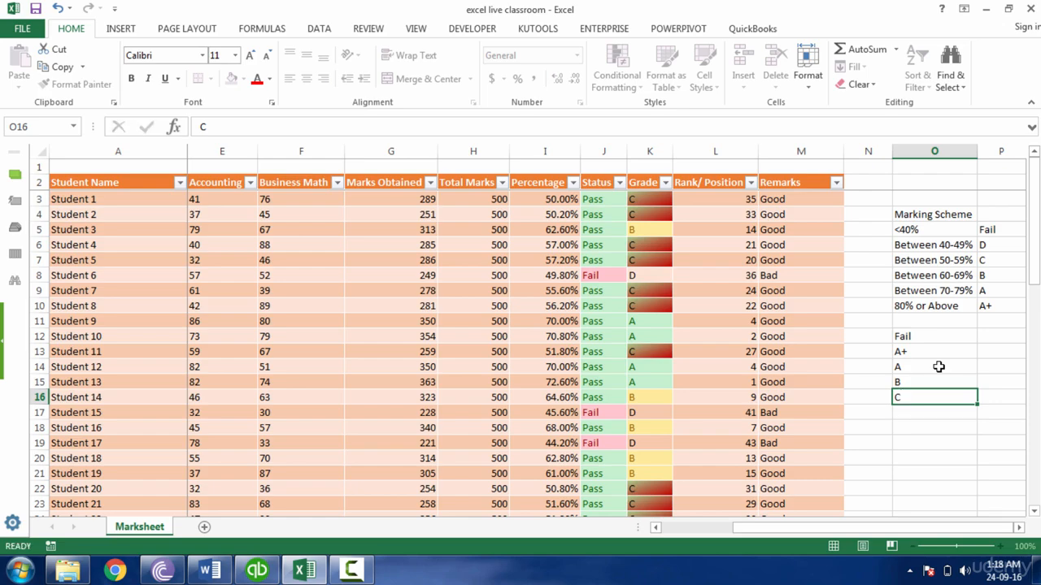
{"action": "key", "text": "Return"}
{"action": "type", "text": "D"}
{"action": "key", "text": "Return"}
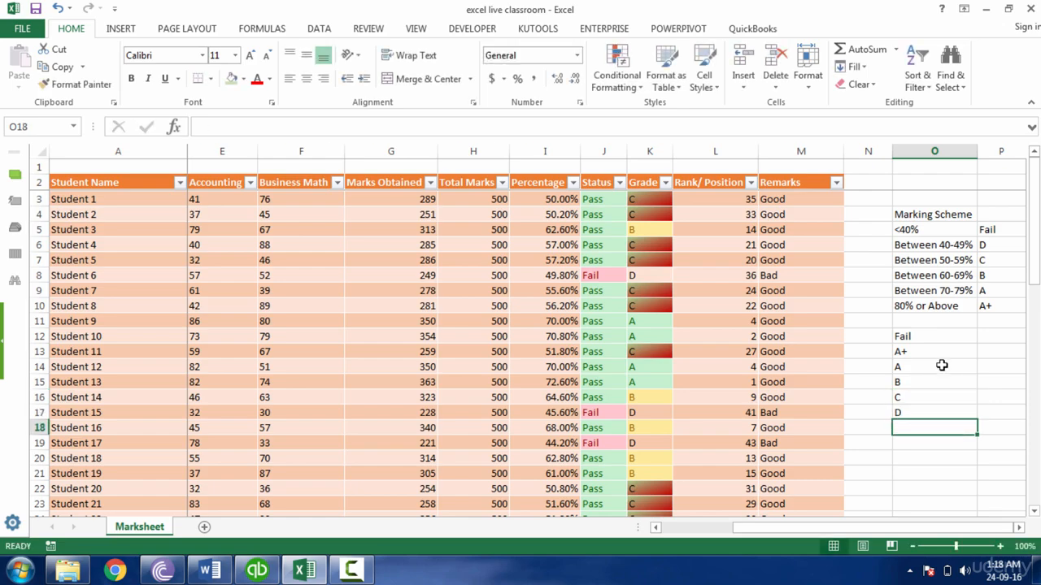
Examine the grade list in O12:O17 and its empty neighbouring cells alongside the marksheet's Grade column
{"action": "left_click", "coordinate": [997, 337]}
{"action": "left_click_drag", "start_coordinate": [931, 527], "coordinate": [943, 526]}
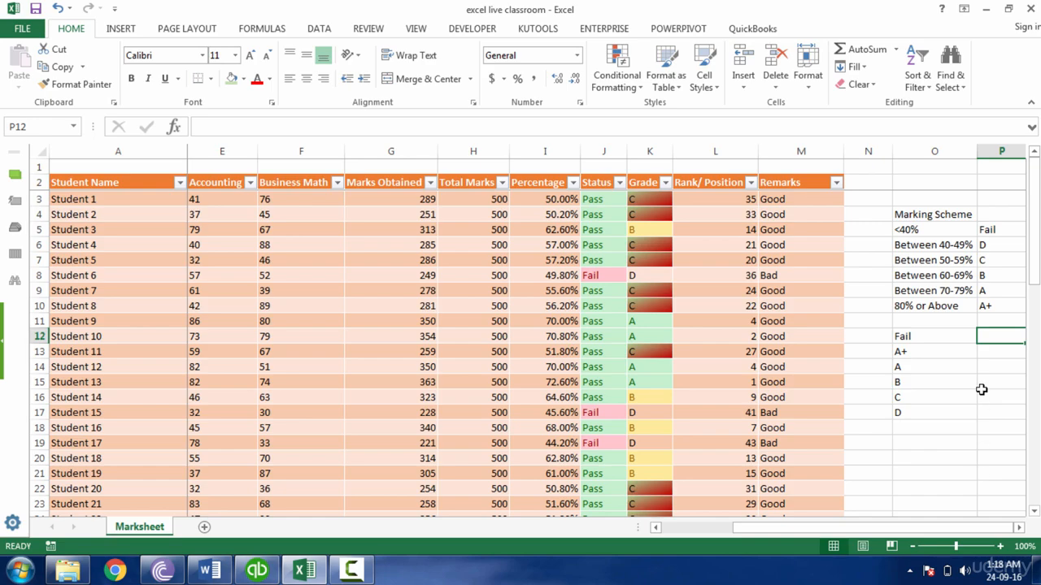
{"action": "left_click", "coordinate": [937, 389]}
{"action": "left_click", "coordinate": [925, 336]}
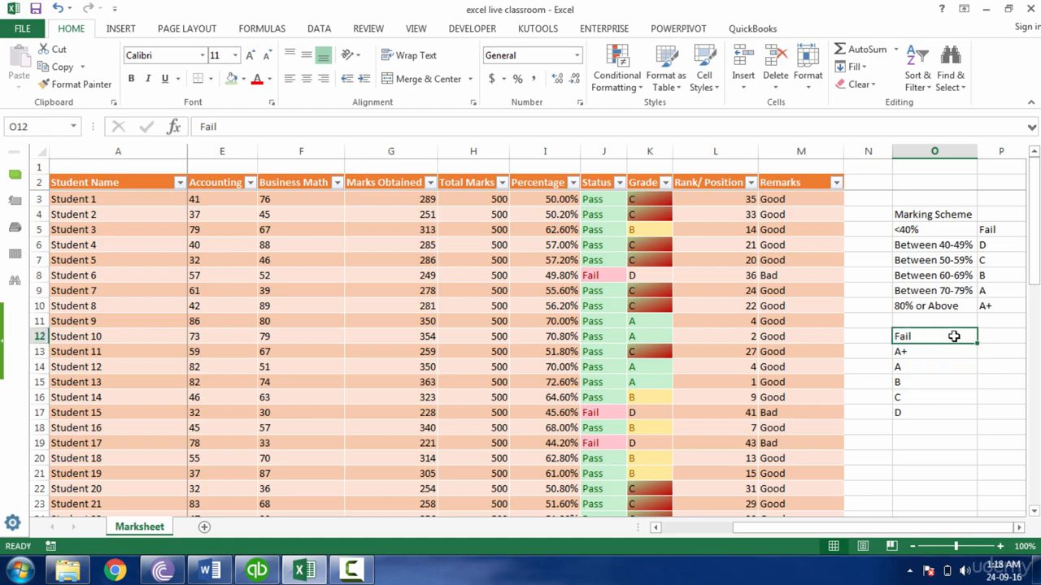
{"action": "left_click", "coordinate": [993, 336]}
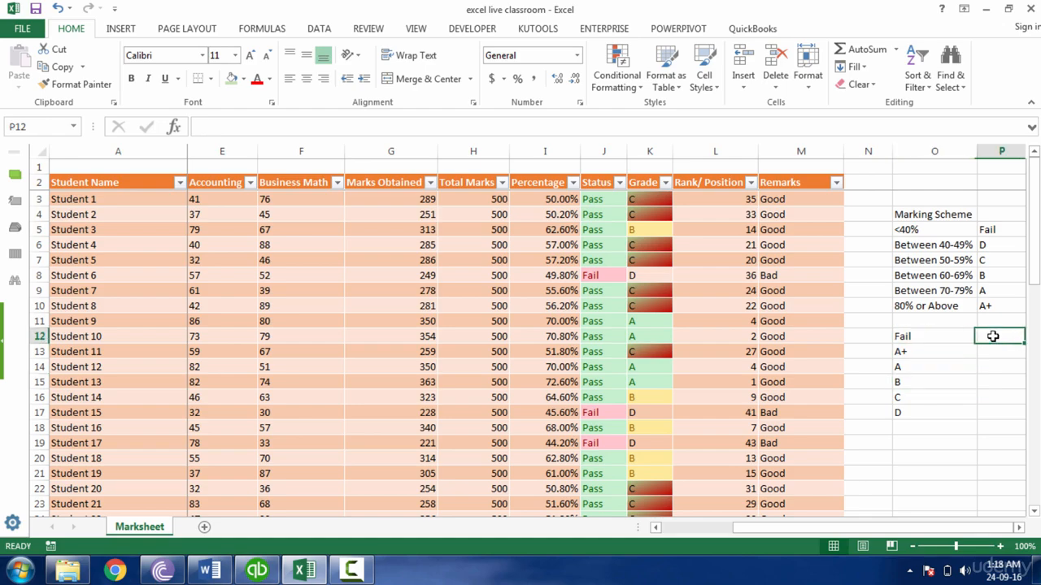
{"action": "left_click", "coordinate": [939, 338]}
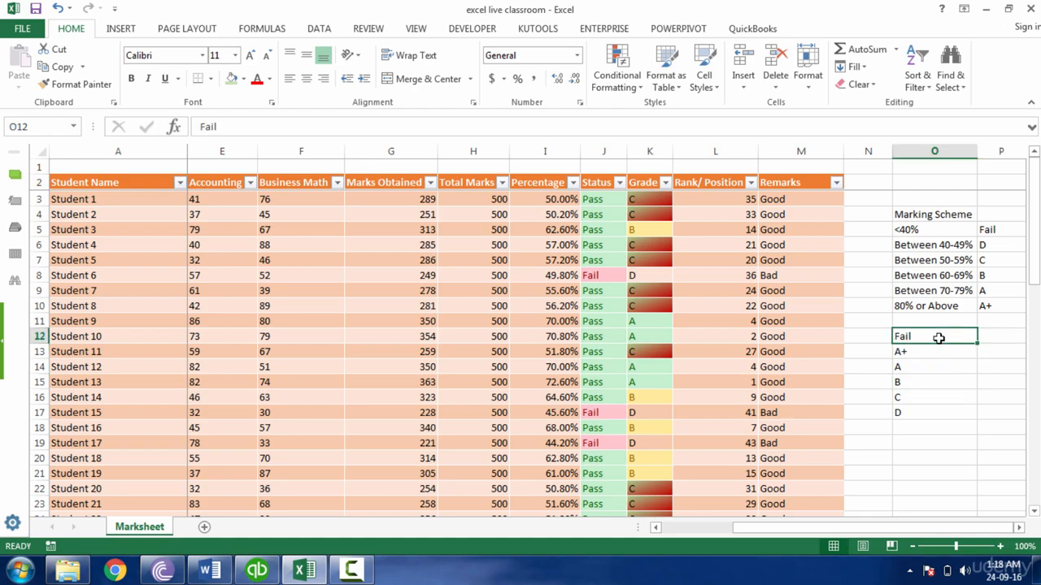
{"action": "left_click", "coordinate": [999, 333]}
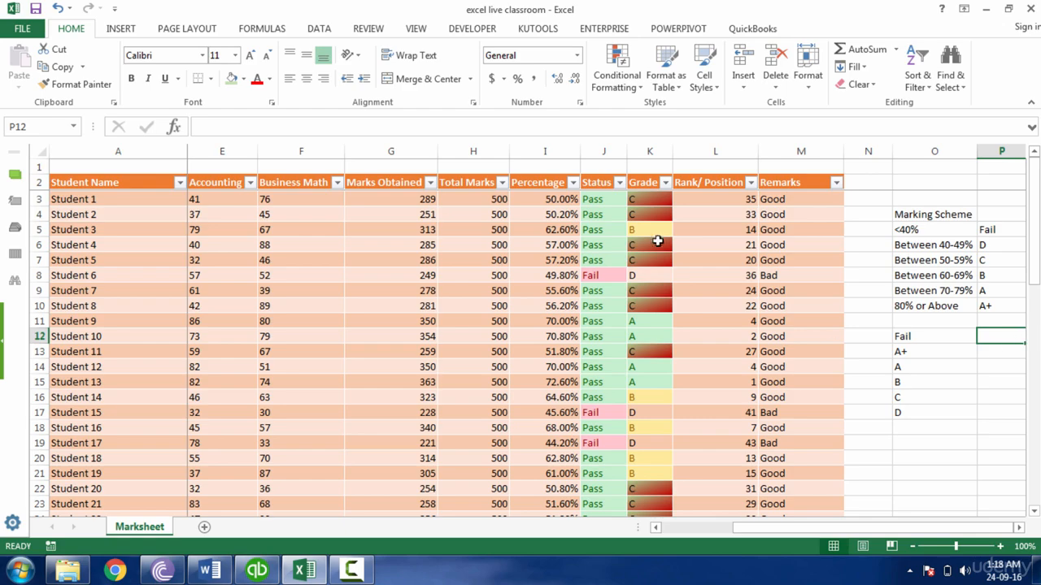
{"action": "left_click_drag", "start_coordinate": [647, 202], "coordinate": [647, 381]}
{"action": "left_click", "coordinate": [994, 351]}
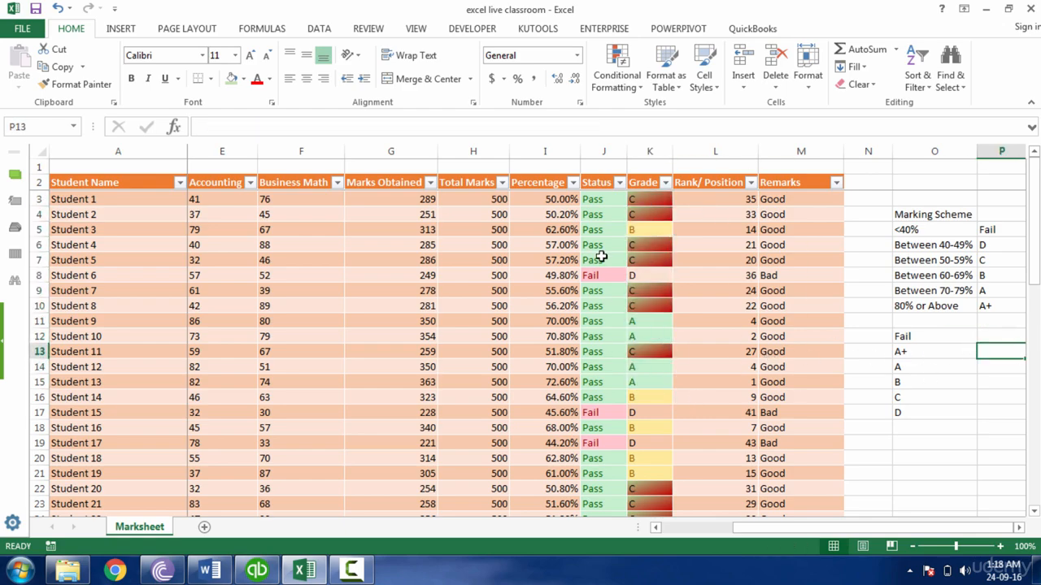
{"action": "left_click", "coordinate": [1010, 370]}
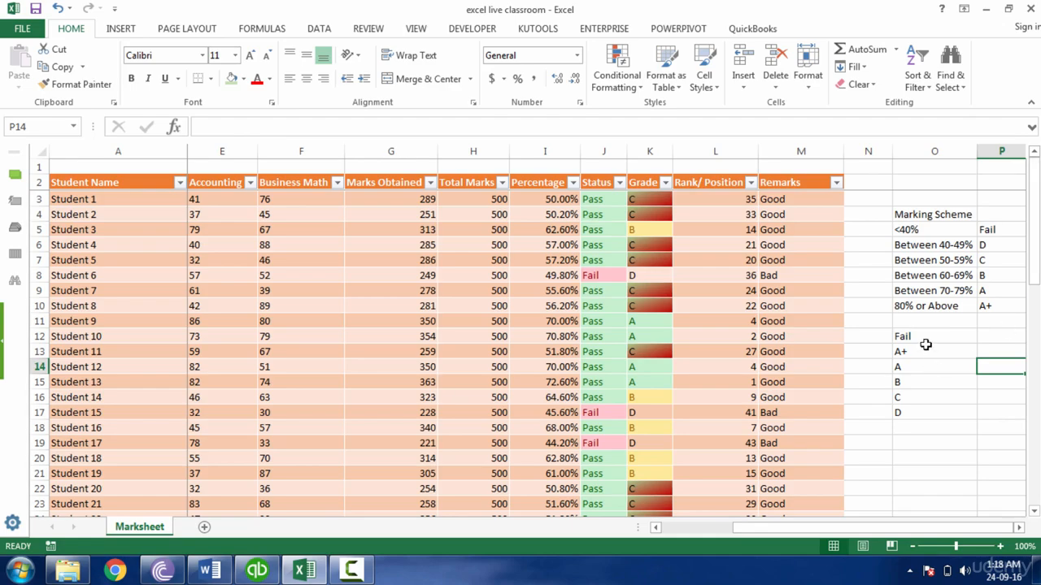
{"action": "left_click_drag", "start_coordinate": [925, 339], "coordinate": [997, 415]}
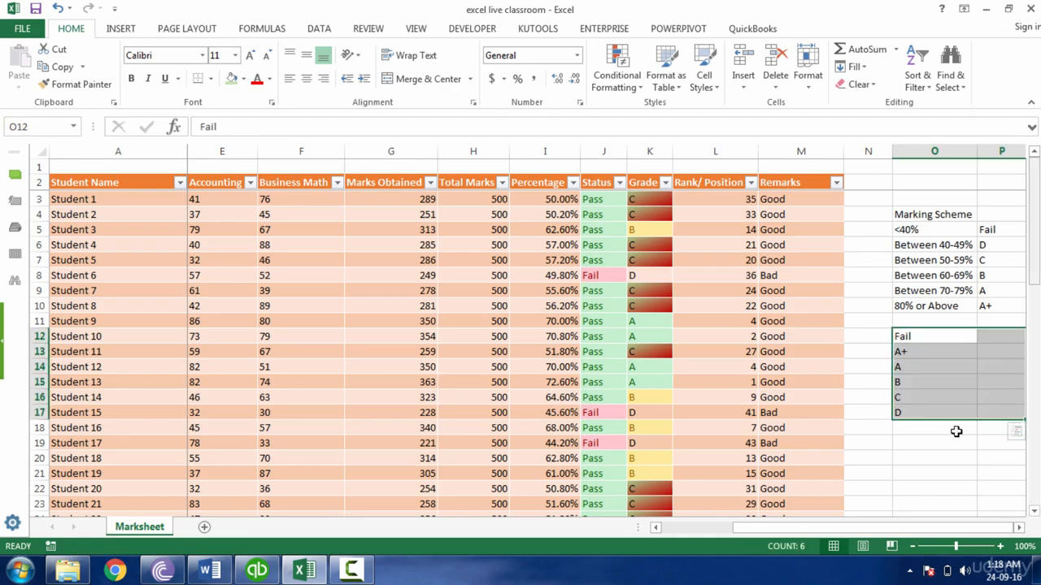
Review the subject marks entered as A and inspect the formula for absent English students in B56
{"action": "left_click_drag", "start_coordinate": [906, 529], "coordinate": [663, 511]}
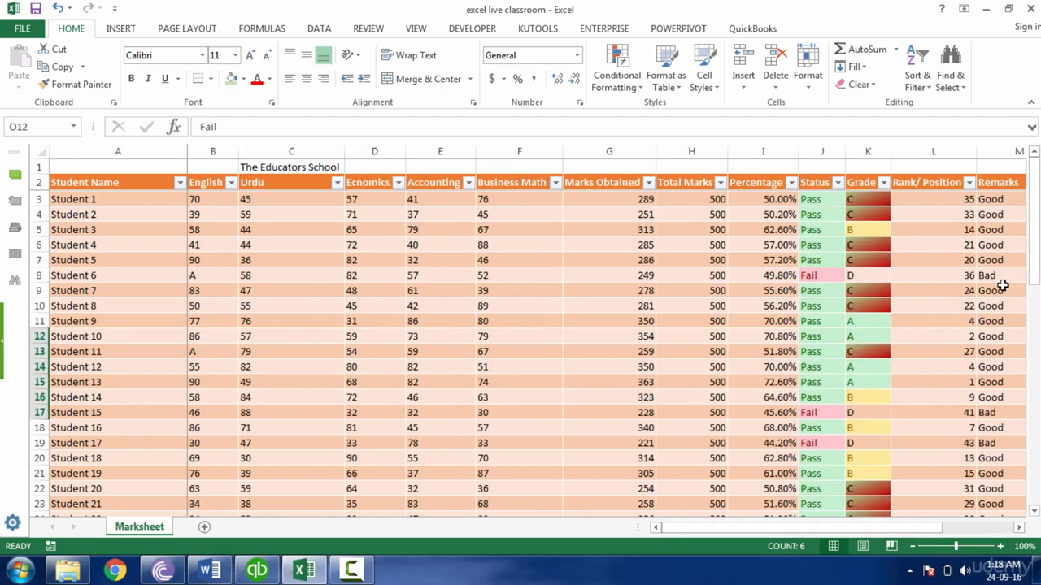
{"action": "left_click_drag", "start_coordinate": [1035, 276], "coordinate": [1036, 401]}
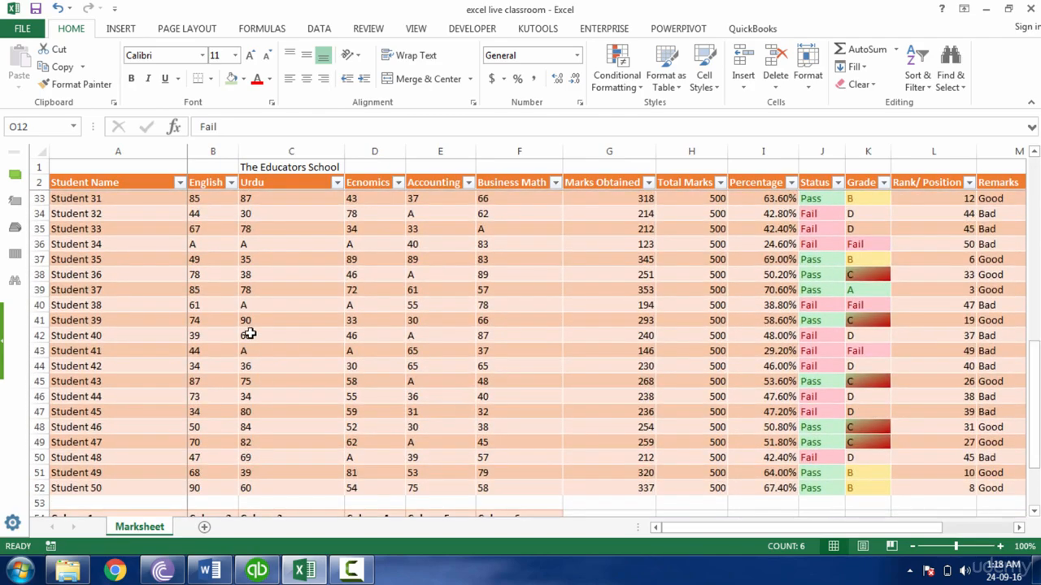
{"action": "left_click", "coordinate": [268, 306]}
{"action": "left_click", "coordinate": [359, 306]}
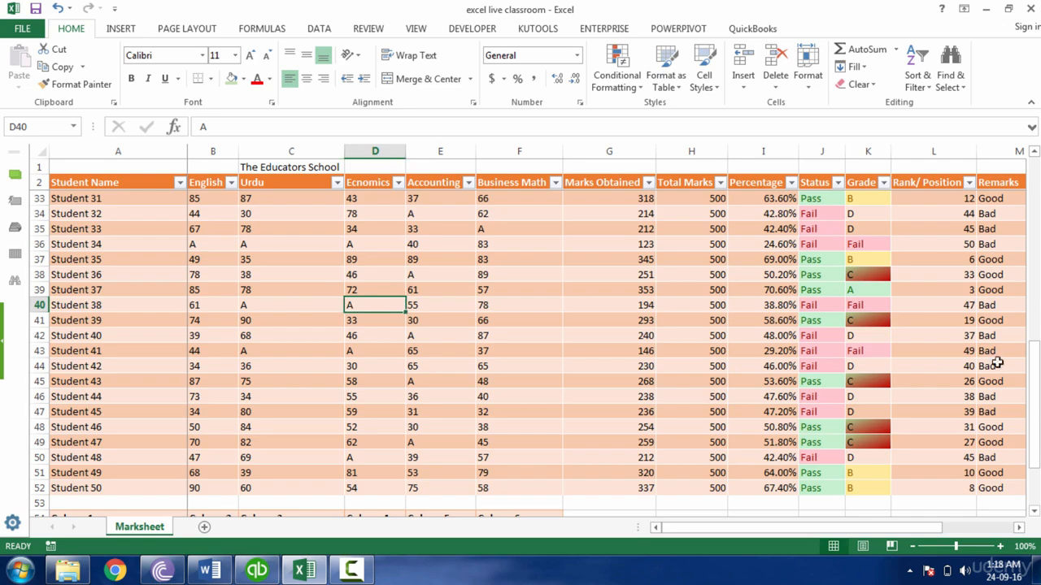
{"action": "left_click_drag", "start_coordinate": [1036, 404], "coordinate": [1036, 423]}
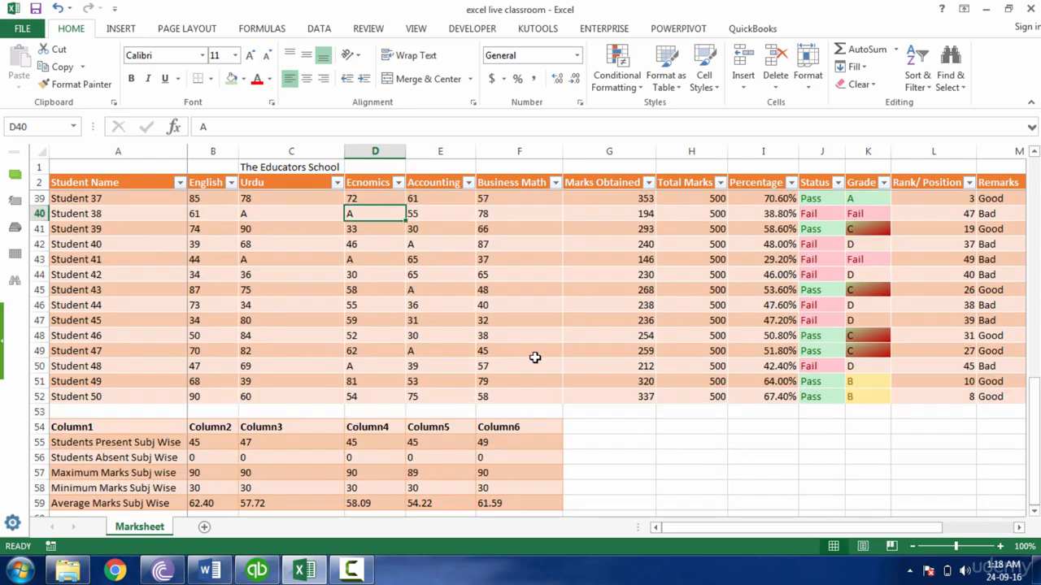
{"action": "left_click", "coordinate": [201, 458]}
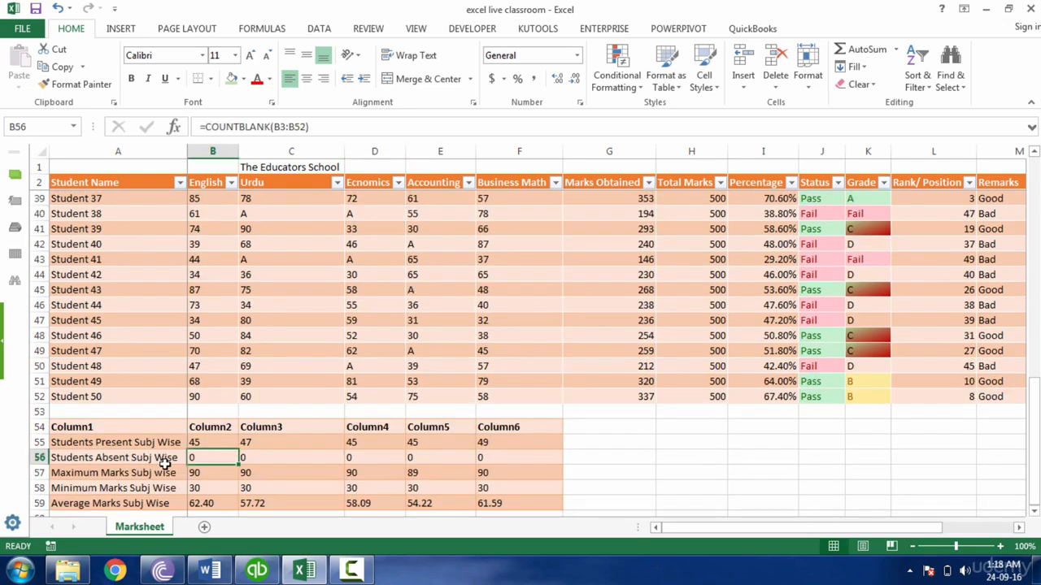
{"action": "double_click", "coordinate": [208, 458]}
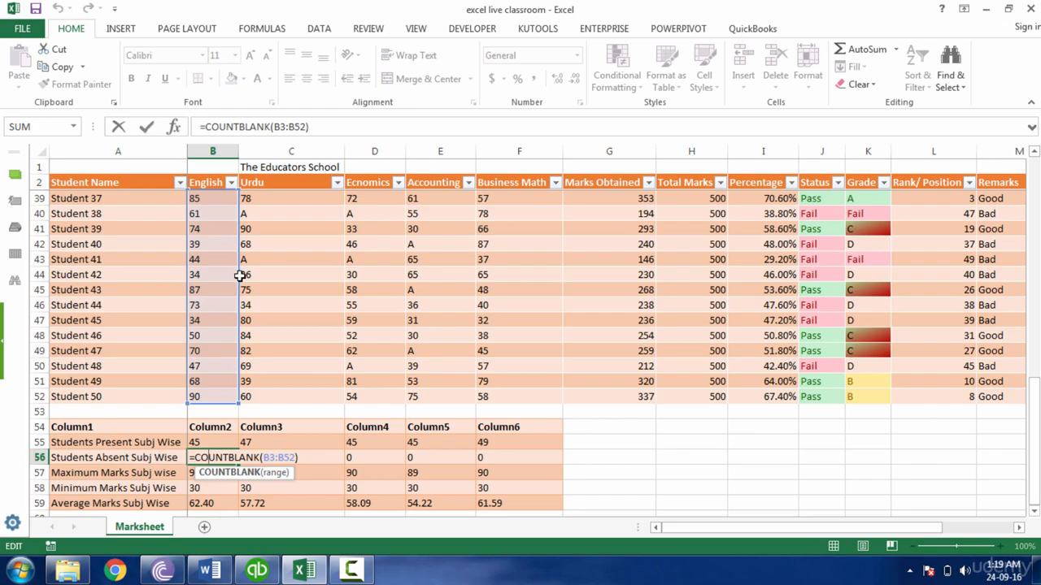
{"action": "key", "text": "ctrl+Return"}
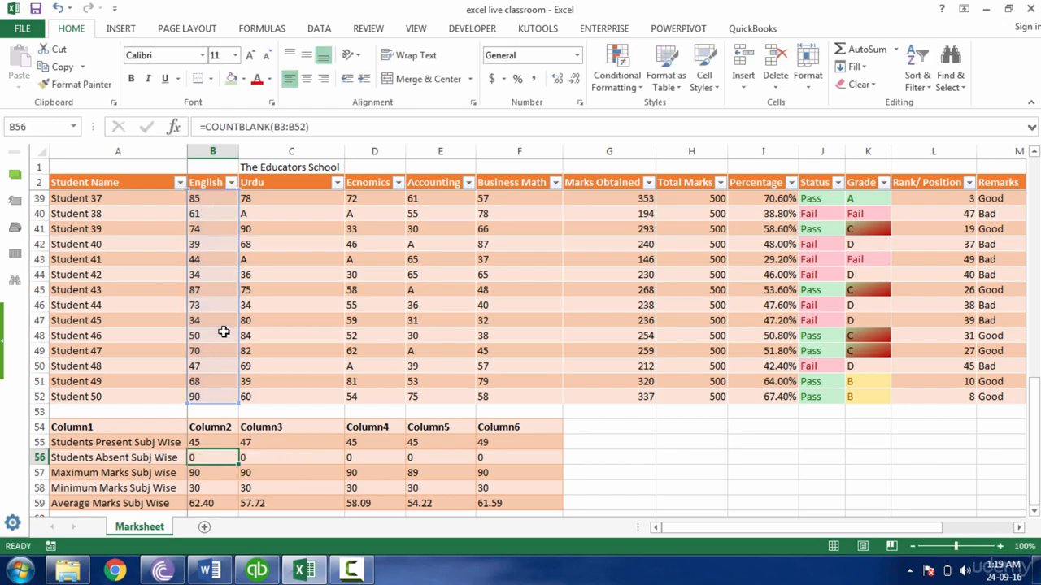
Clear the Students Absent Subj Wise formulas in B56:F56
{"action": "left_click_drag", "start_coordinate": [204, 457], "coordinate": [523, 454]}
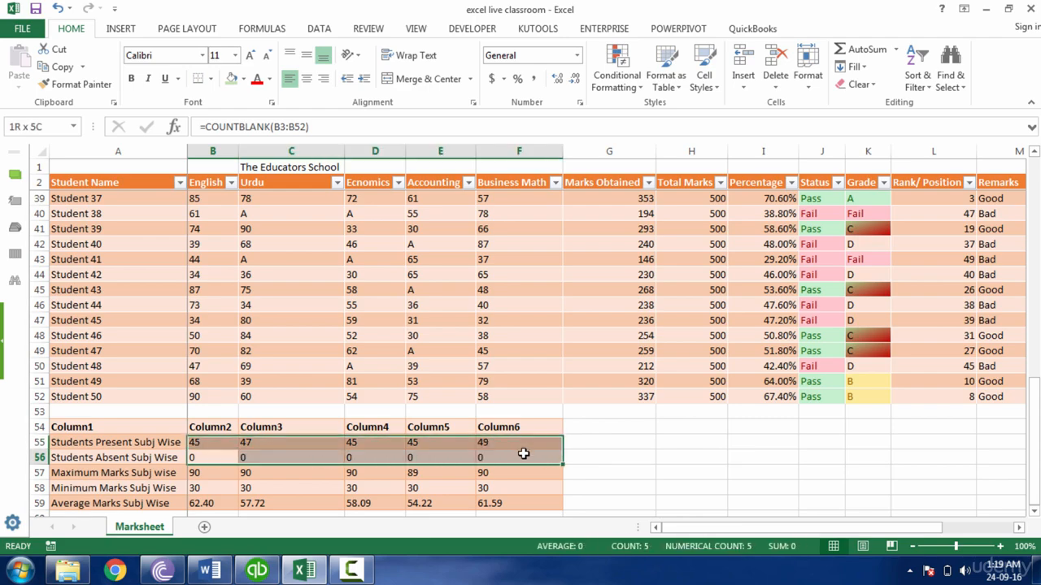
{"action": "key", "text": "Delete"}
{"action": "key", "text": "Left"}
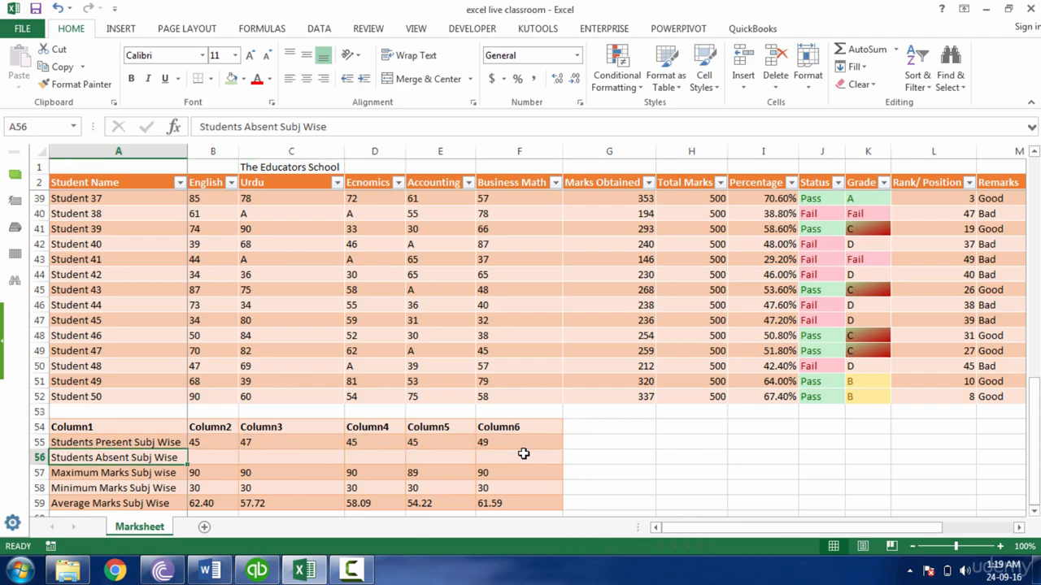
{"action": "key", "text": "Right"}
{"action": "type", "text": "=coun"}
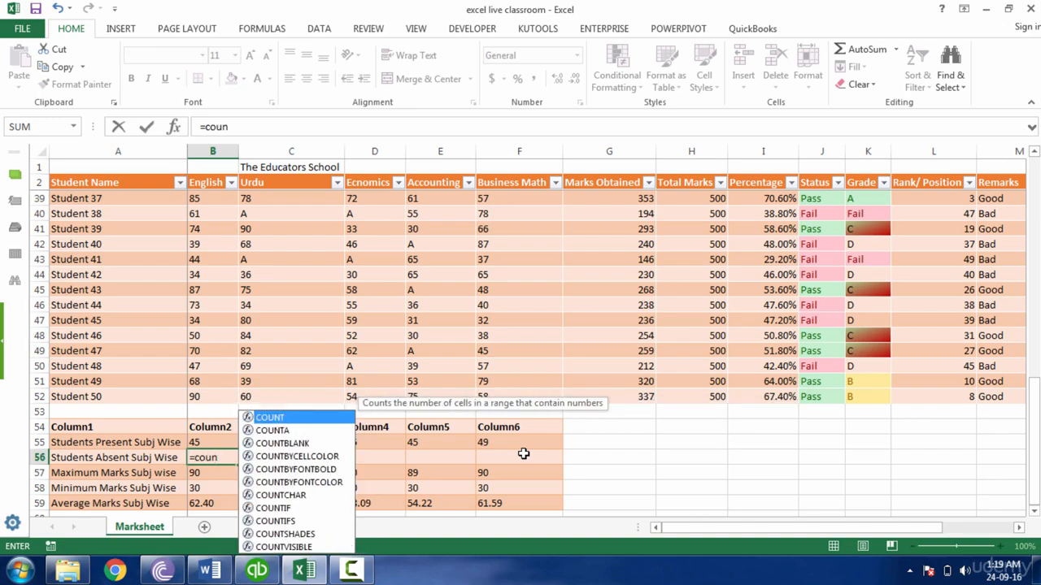
{"action": "key", "text": "Down"}
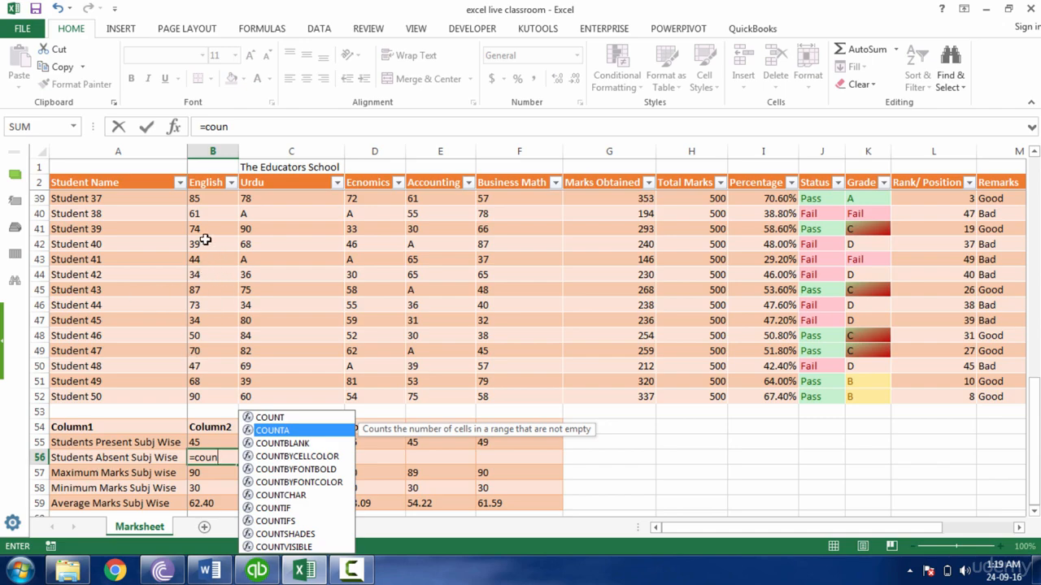
{"action": "left_click", "coordinate": [219, 264]}
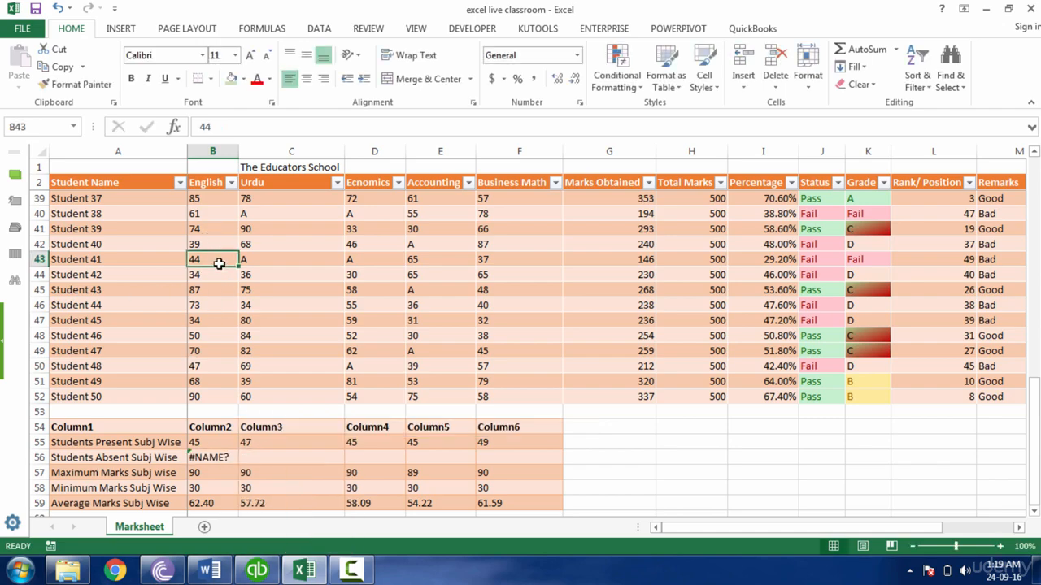
Count the absent English students in B56 with the formula =COUNTIF(B2:B52,"A")
{"action": "left_click", "coordinate": [210, 458]}
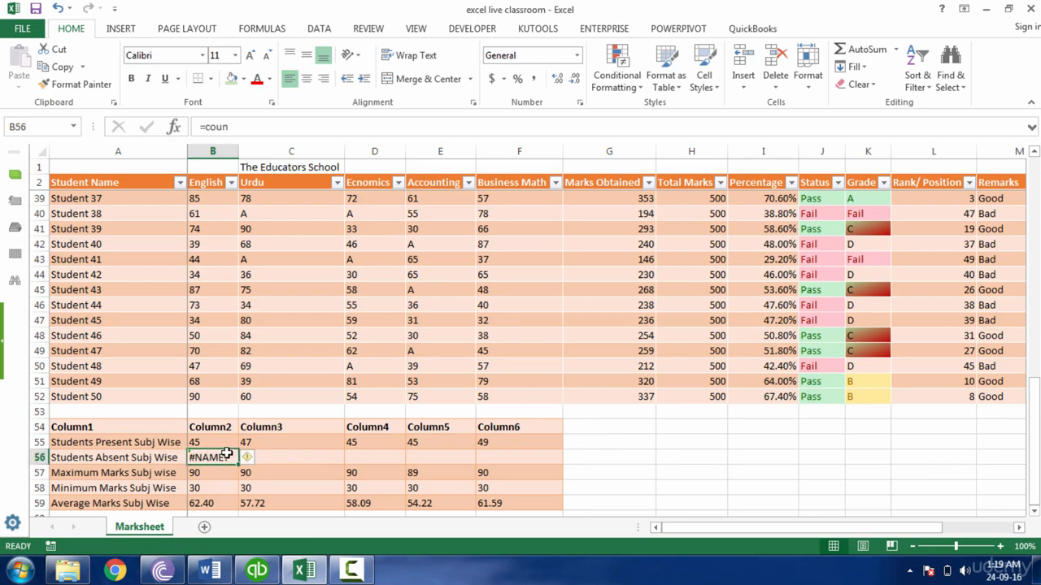
{"action": "type", "text": "=coun"}
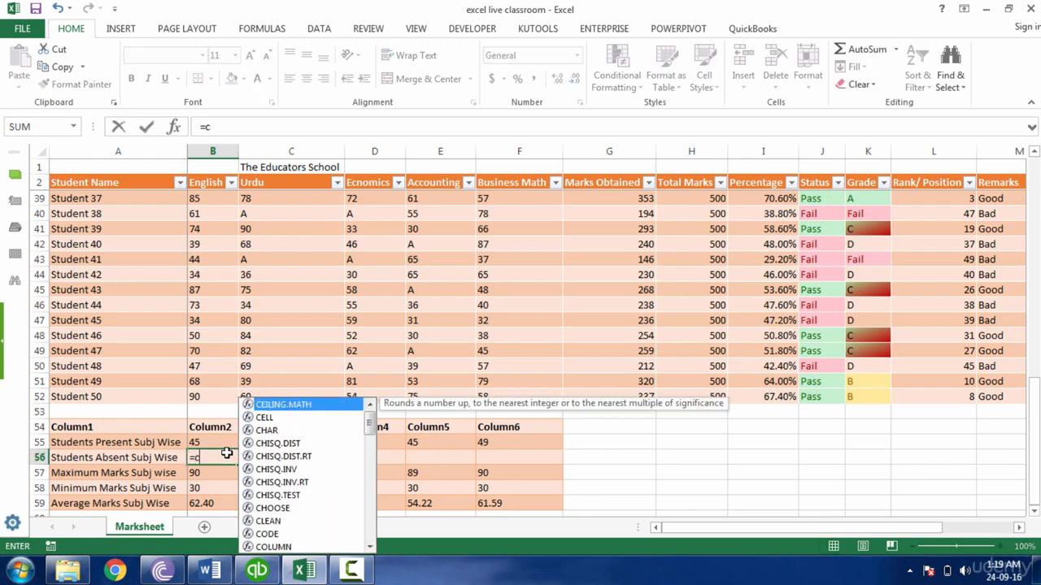
{"action": "type", "text": "if"}
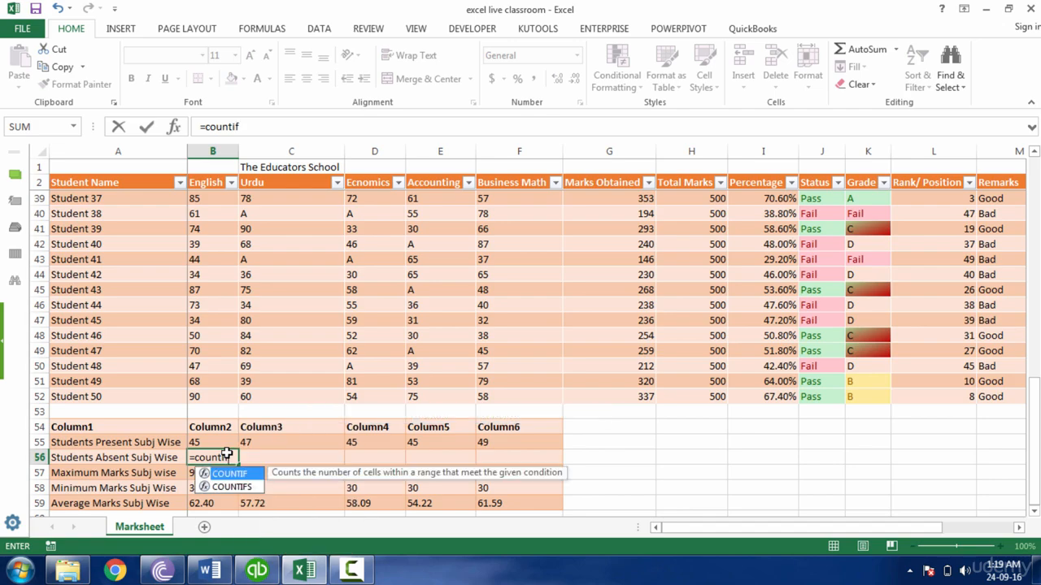
{"action": "key", "text": "Tab"}
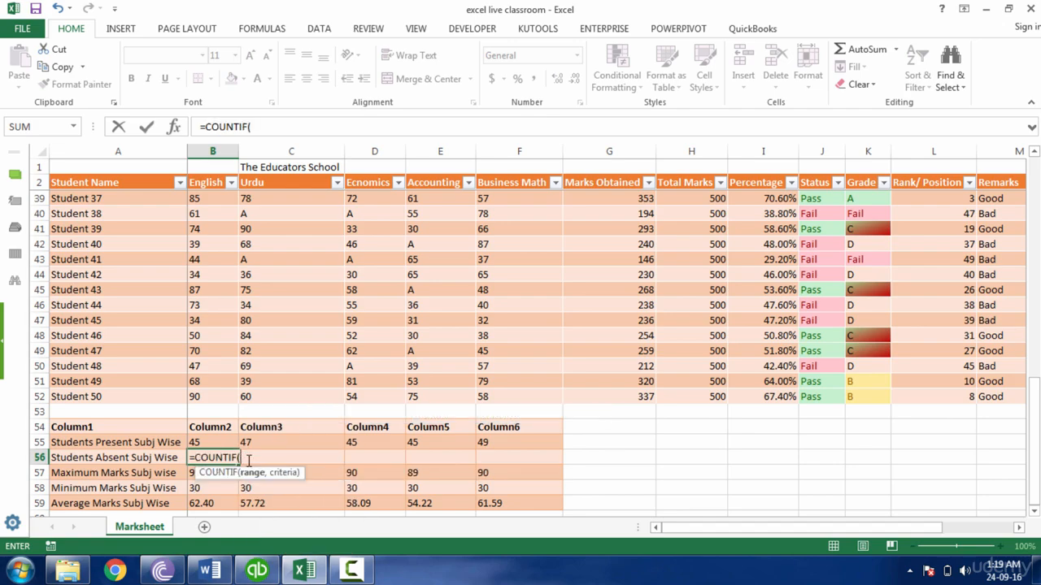
{"action": "left_click", "coordinate": [207, 398]}
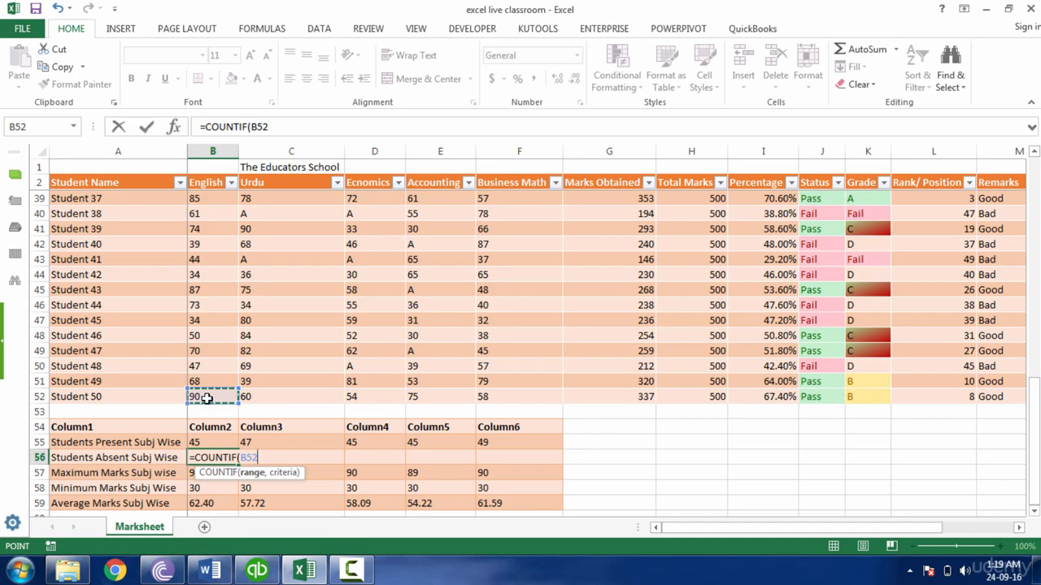
{"action": "key", "text": "ctrl+shift+Up"}
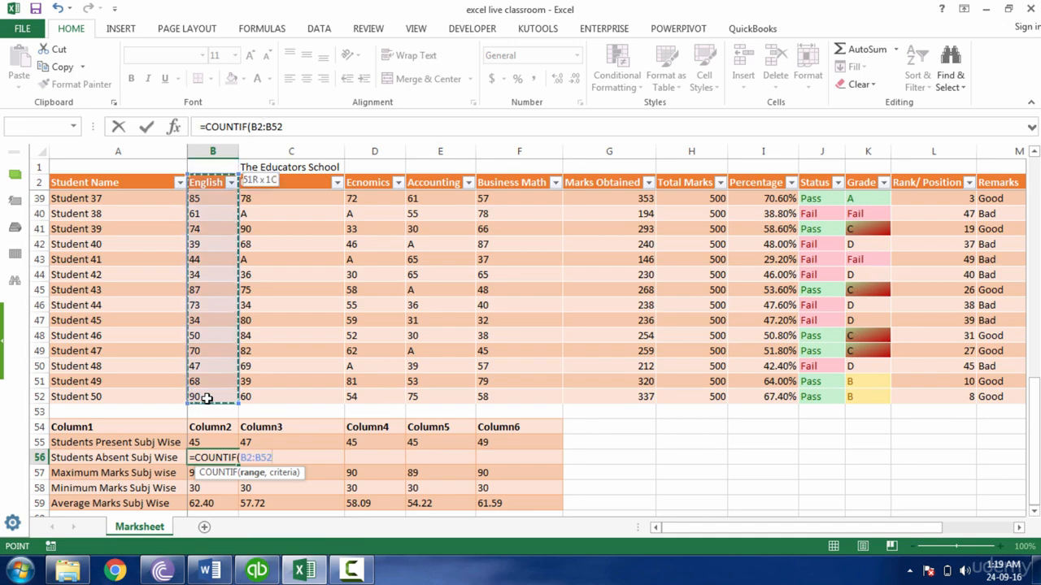
{"action": "type", "text": ",\"A"}
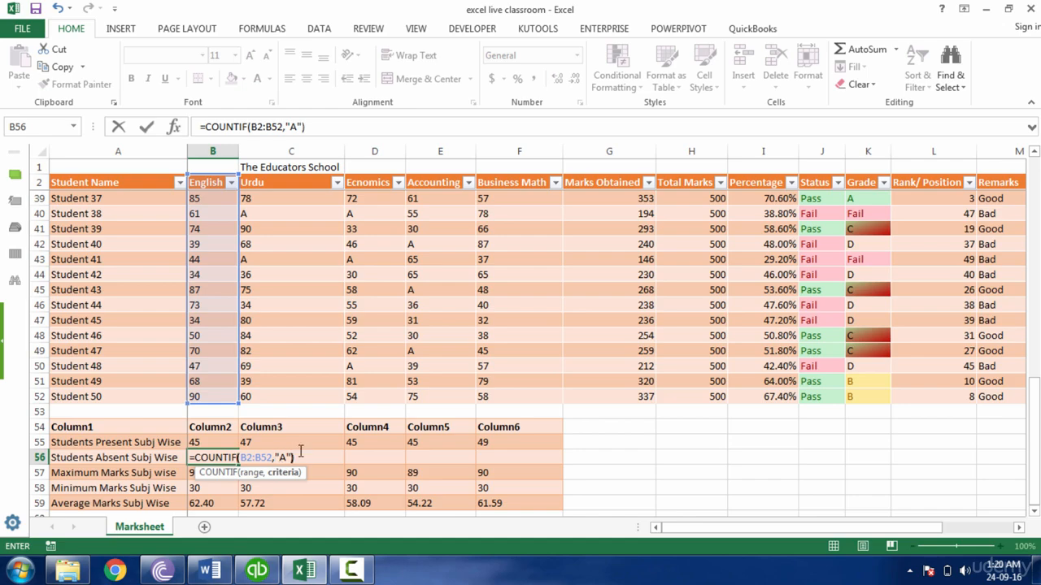
{"action": "key", "text": "Return"}
Fill the absent-count formula from B56 across to F56 for the remaining subjects
{"action": "key", "text": "Up"}
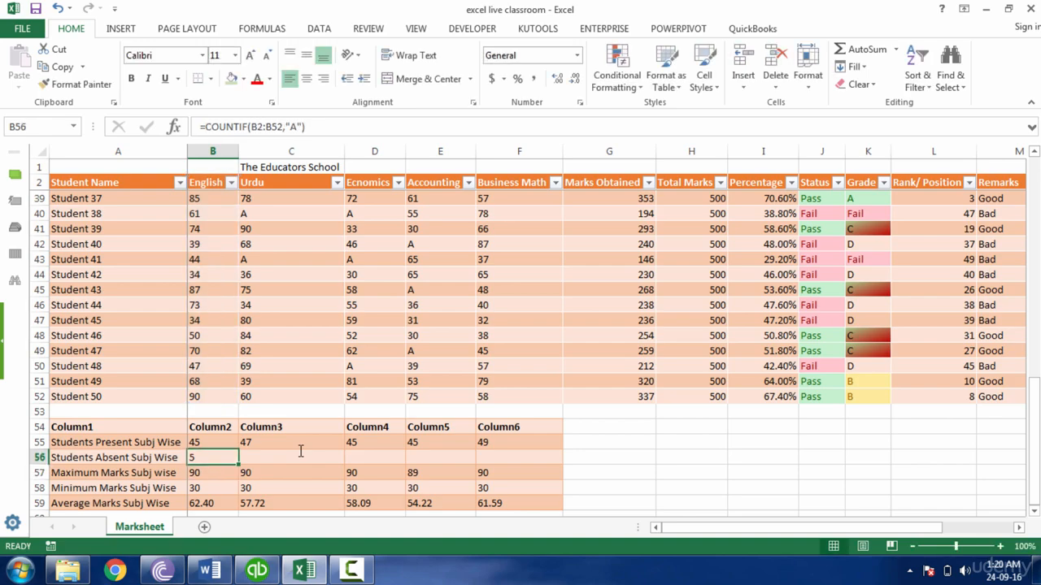
{"action": "key", "text": "shift+Right"}
{"action": "key", "text": "shift+Right"}
{"action": "key", "text": "shift+Right"}
{"action": "key", "text": "shift+Right"}
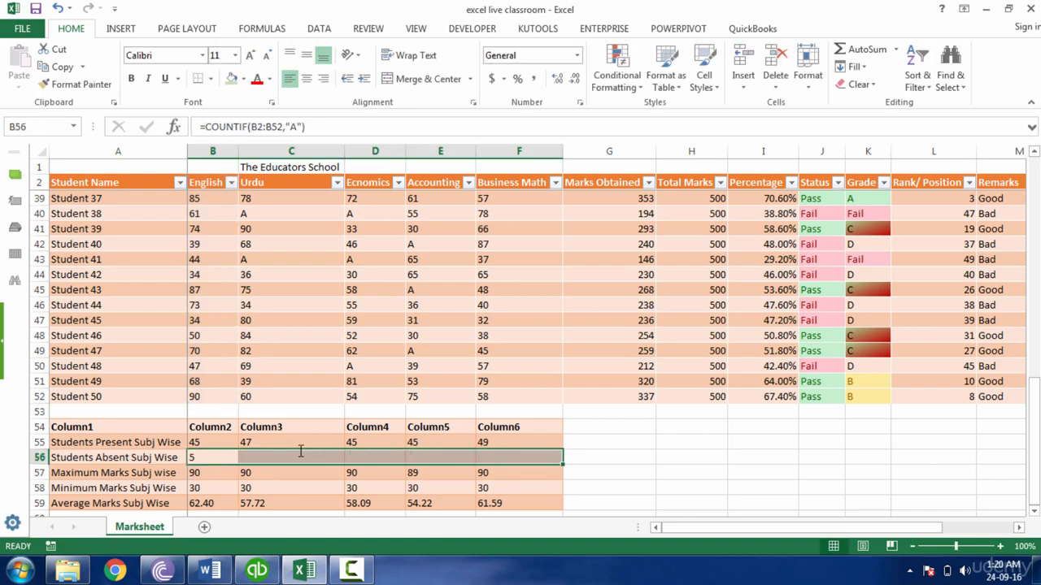
{"action": "key", "text": "ctrl+r"}
Check that the present and absent counts in rows 55 and 56 add up to the class size for the subjects
{"action": "left_click", "coordinate": [300, 455]}
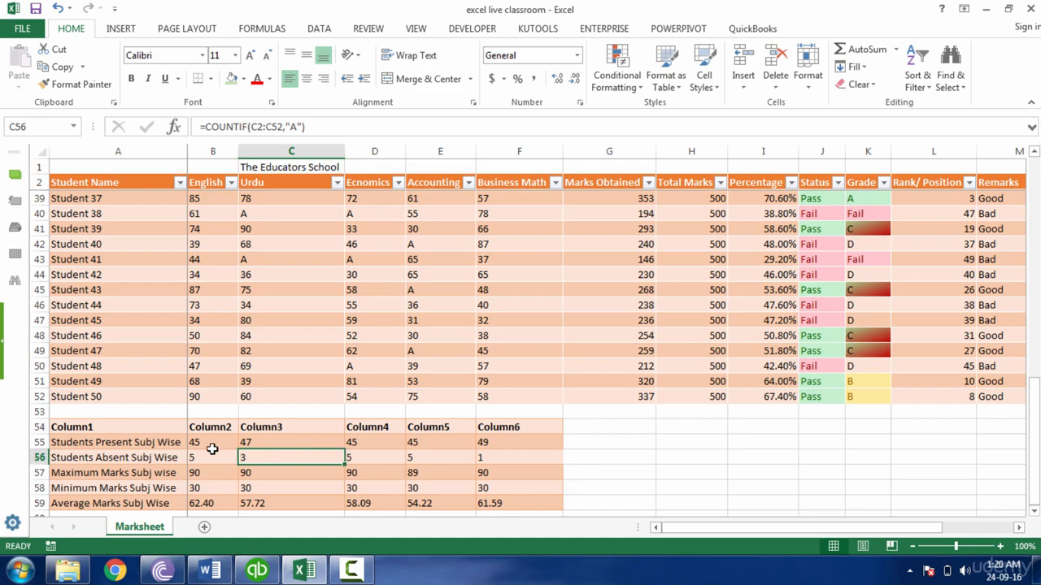
{"action": "left_click_drag", "start_coordinate": [210, 444], "coordinate": [209, 458]}
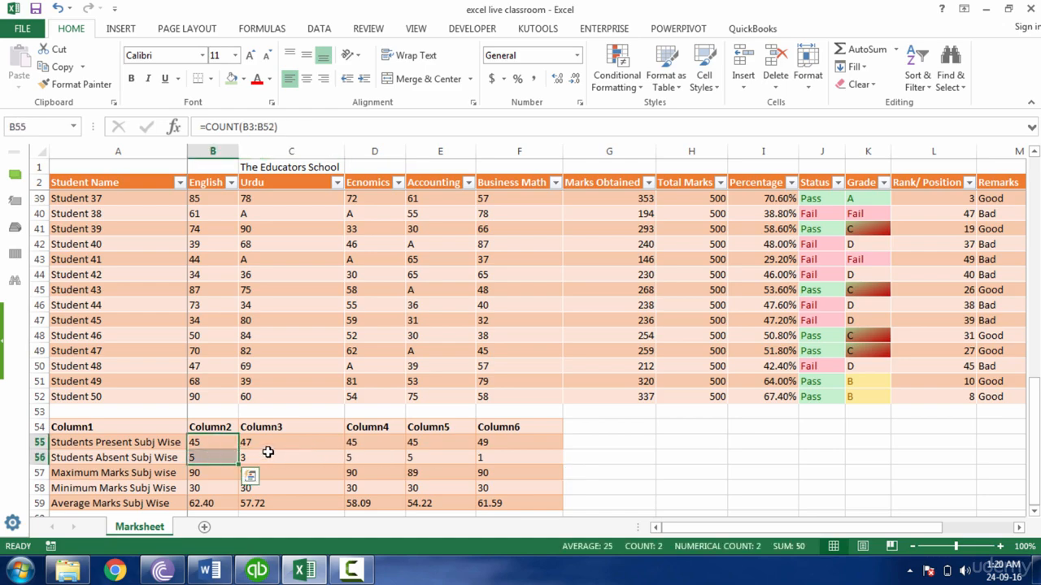
{"action": "left_click_drag", "start_coordinate": [272, 443], "coordinate": [272, 455]}
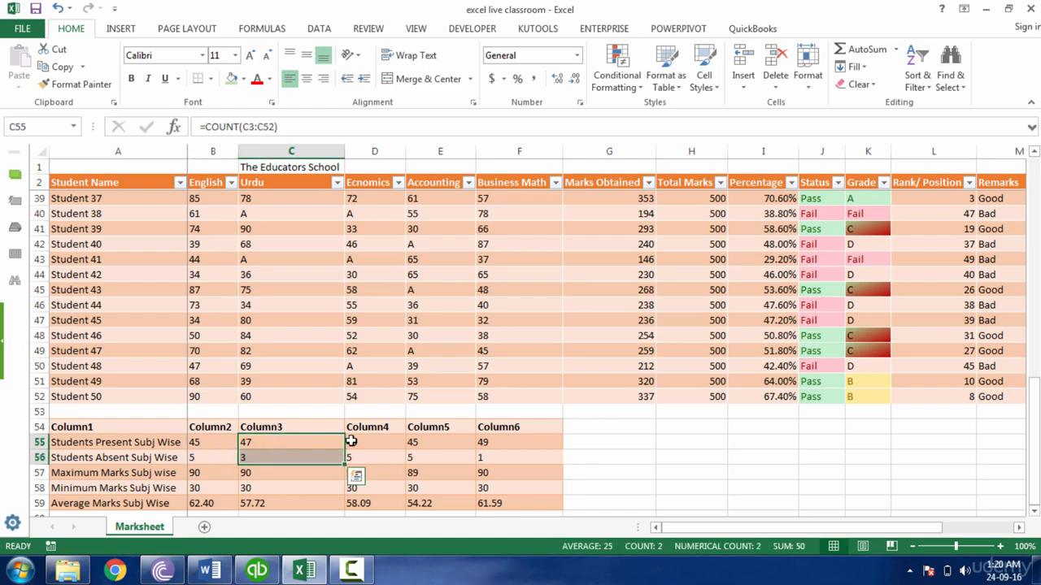
{"action": "left_click_drag", "start_coordinate": [359, 444], "coordinate": [361, 457]}
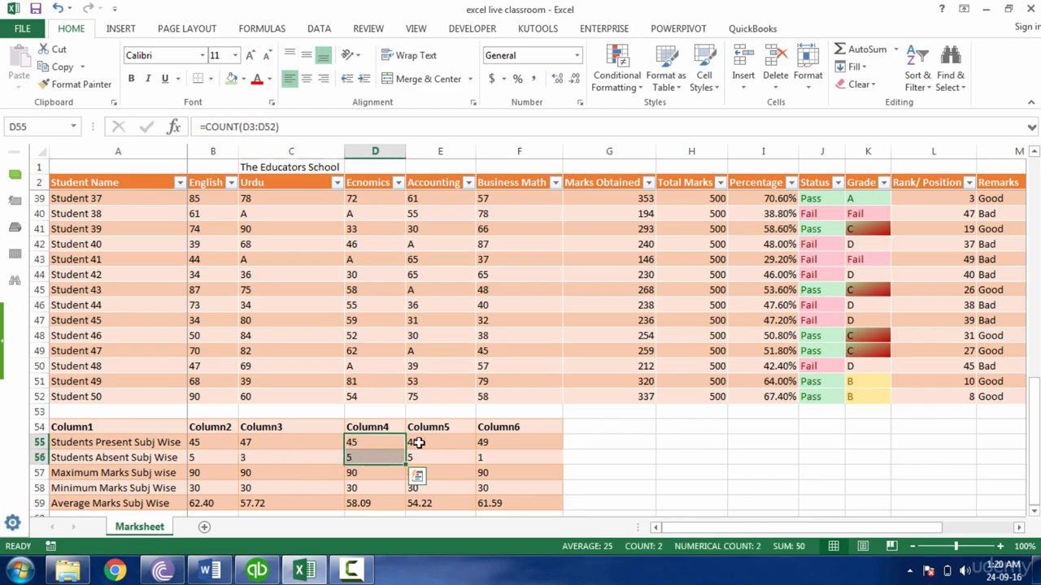
{"action": "left_click", "coordinate": [470, 445]}
{"action": "left_click", "coordinate": [484, 445]}
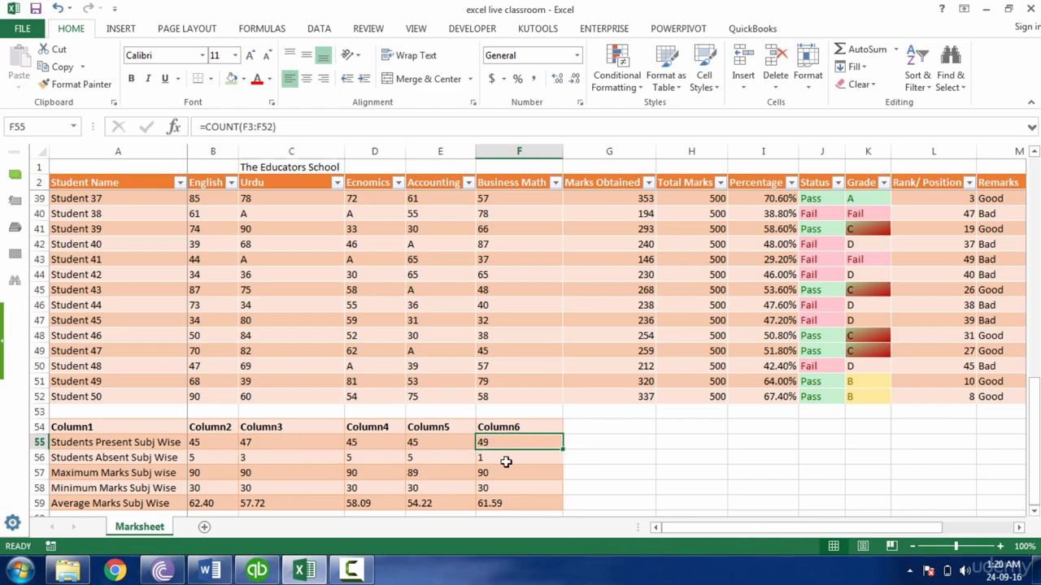
{"action": "left_click", "coordinate": [506, 460]}
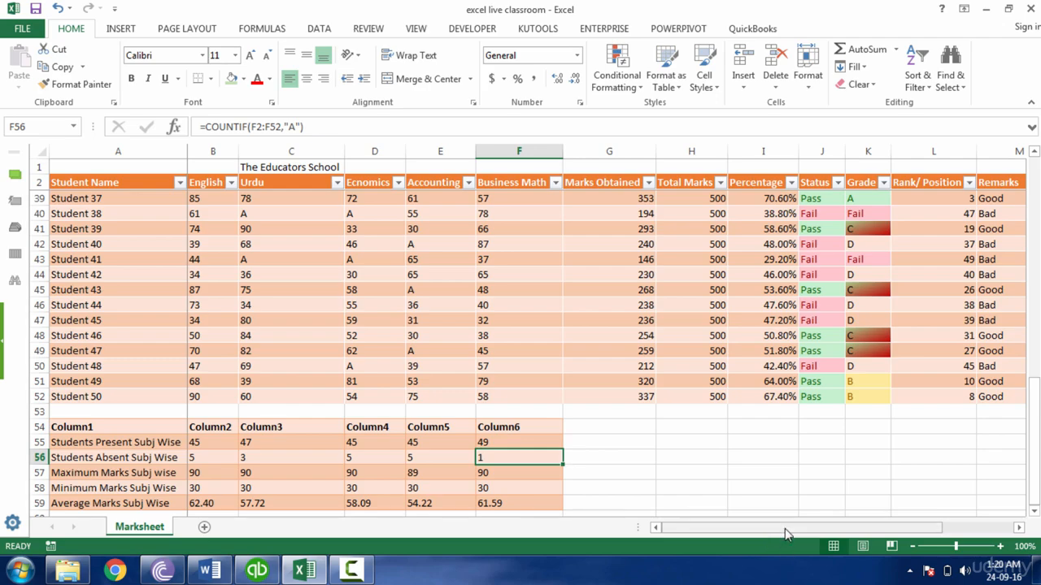
{"action": "left_click_drag", "start_coordinate": [784, 528], "coordinate": [956, 527]}
{"action": "left_click_drag", "start_coordinate": [1034, 429], "coordinate": [1034, 236]}
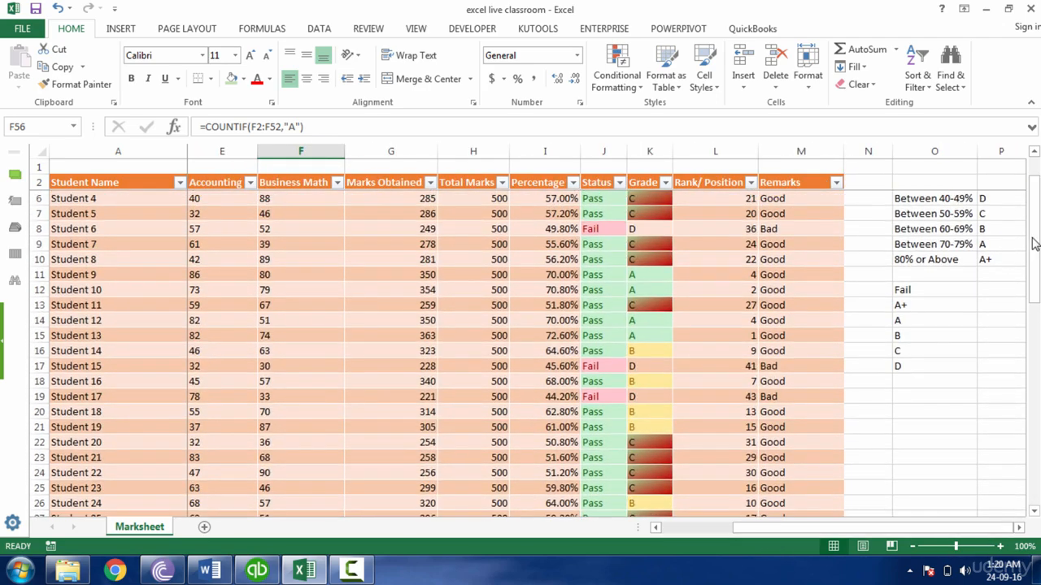
{"action": "left_click", "coordinate": [997, 291]}
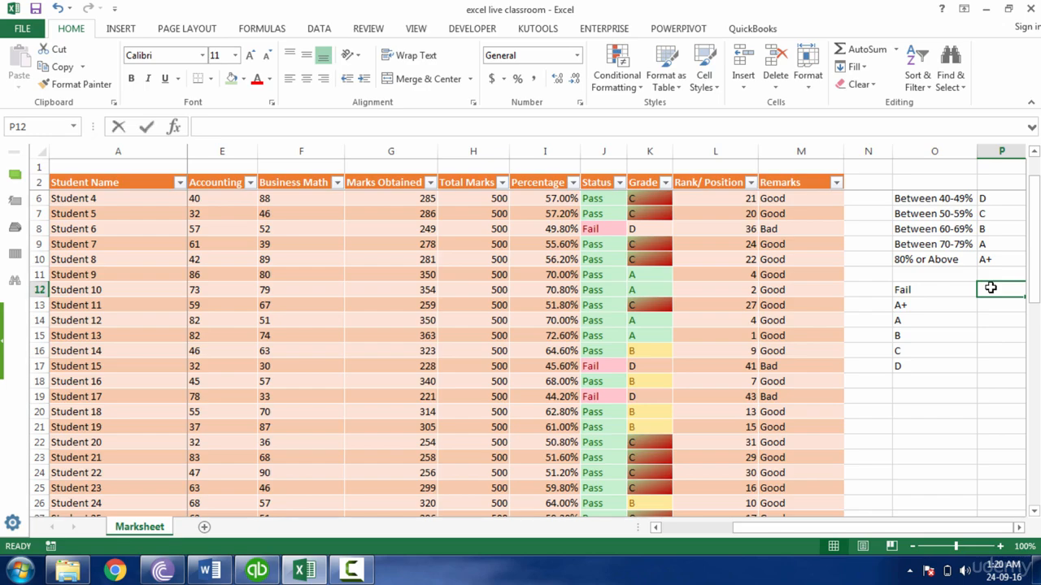
{"action": "type", "text": "=countif"}
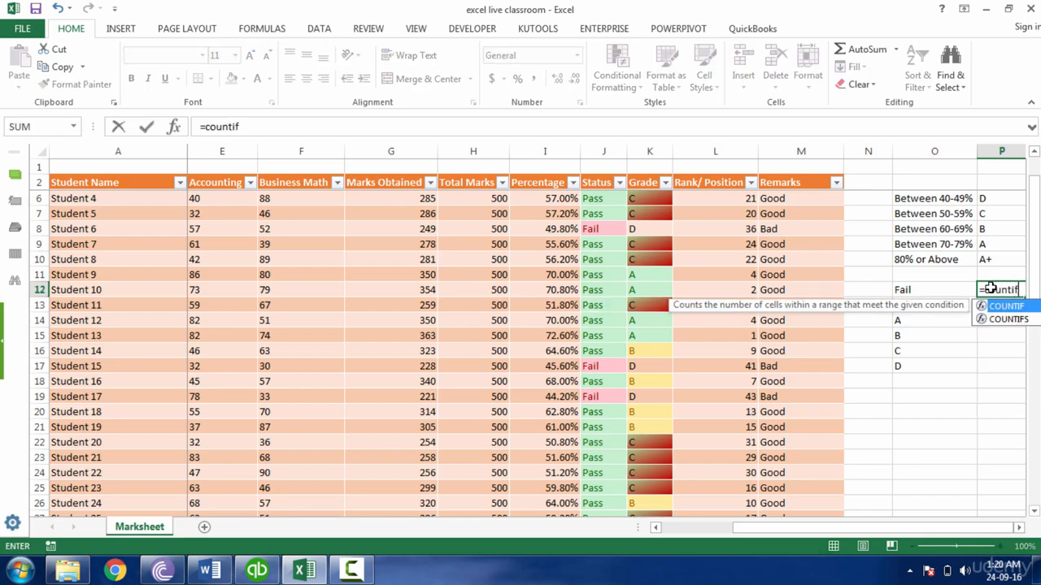
{"action": "key", "text": "Tab"}
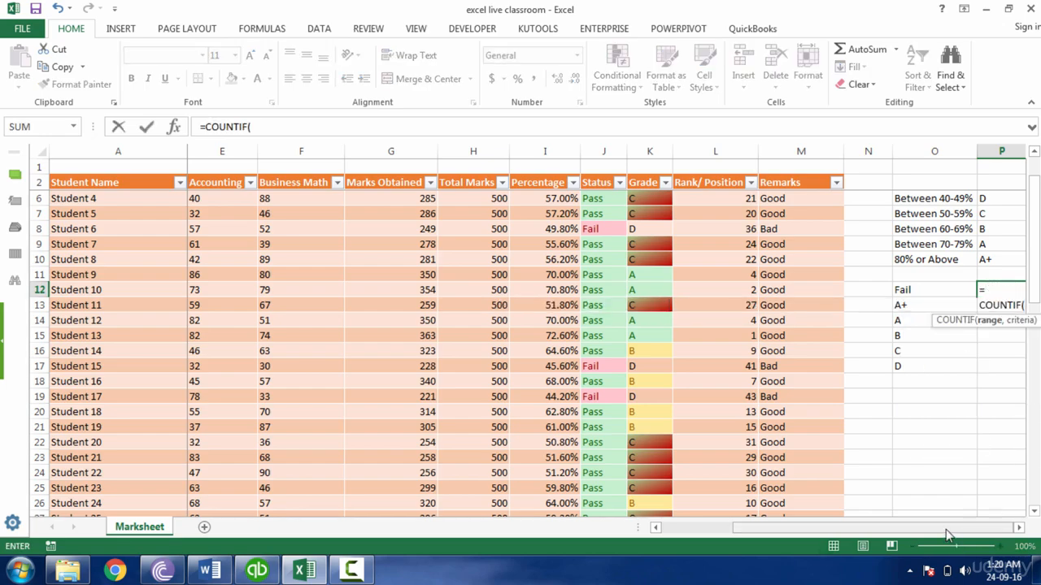
{"action": "key", "text": "Page_Down"}
{"action": "key", "text": "Right"}
{"action": "key", "text": "Right"}
{"action": "key", "text": "Escape"}
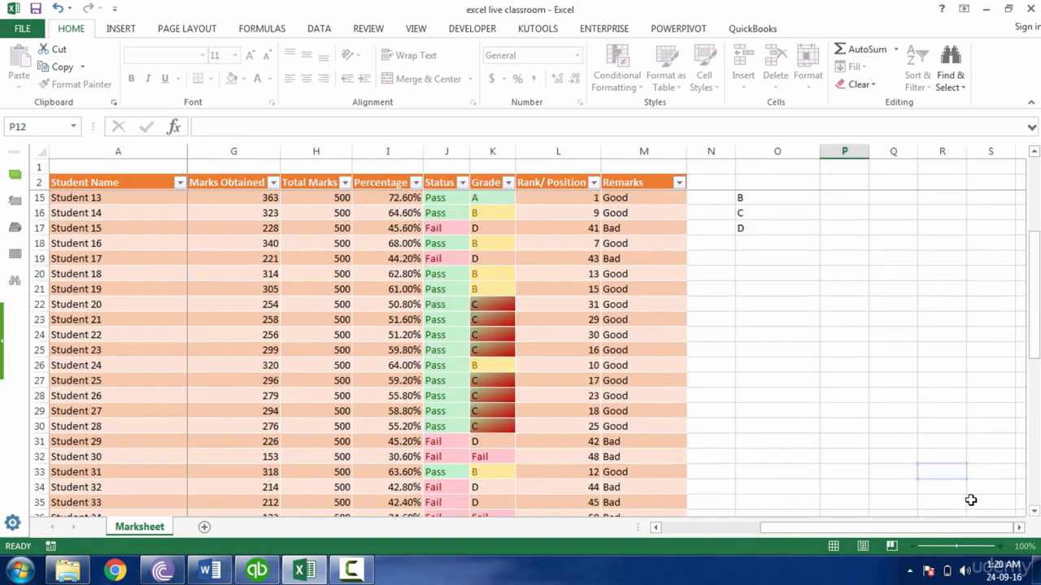
Count the Fail grades beside the Fail label in P12 with the formula =COUNTIF(K:K,"Fail")
{"action": "key", "text": "Up"}
{"action": "key", "text": "Right"}
{"action": "key", "text": "Up"}
{"action": "key", "text": "Up"}
{"action": "key", "text": "Up"}
{"action": "key", "text": "Up"}
{"action": "key", "text": "Up"}
{"action": "key", "text": "Up"}
{"action": "key", "text": "Up"}
{"action": "key", "text": "Up"}
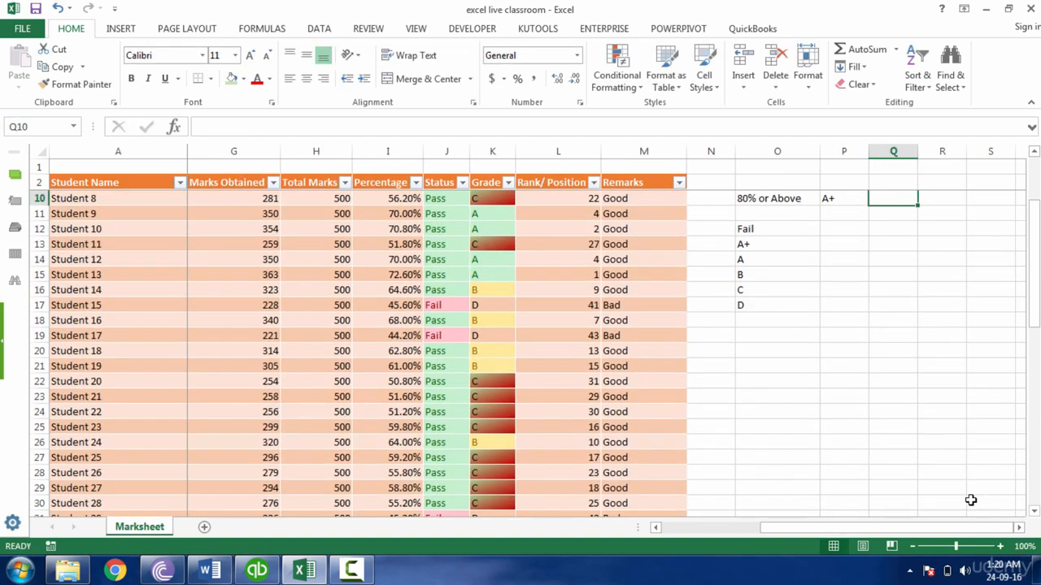
{"action": "left_click", "coordinate": [855, 333]}
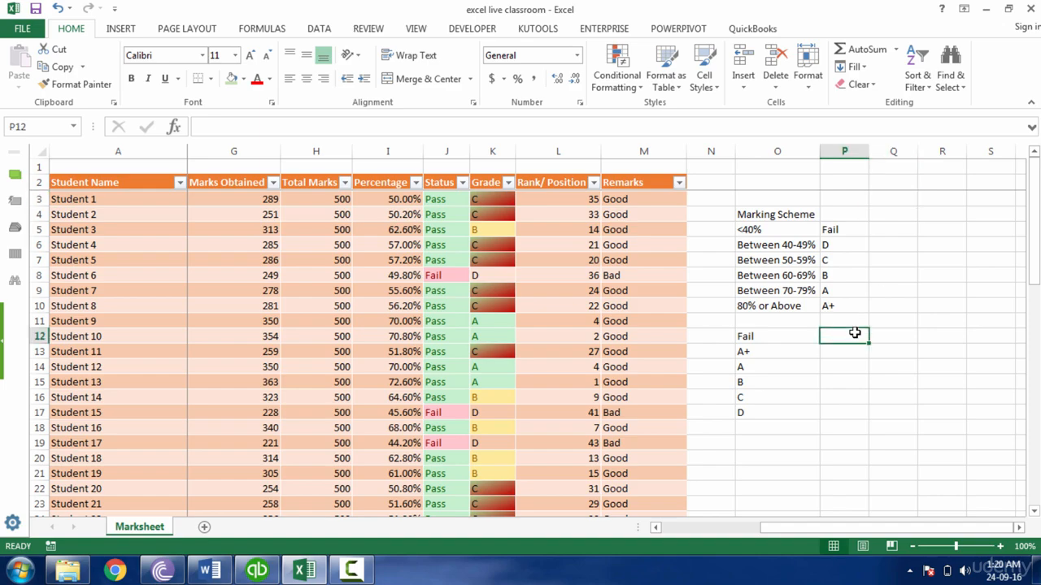
{"action": "type", "text": "=countif"}
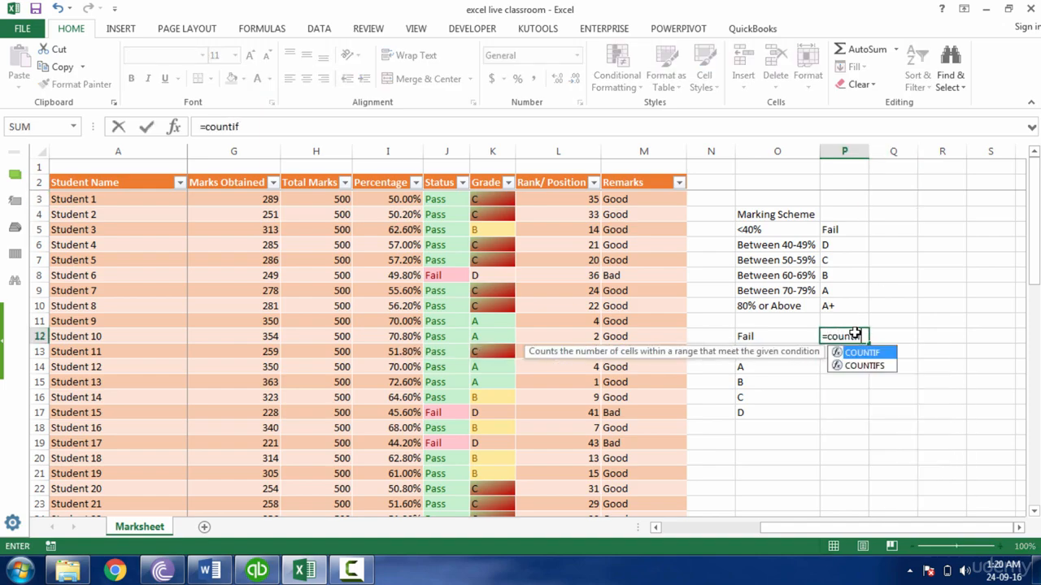
{"action": "key", "text": "Tab"}
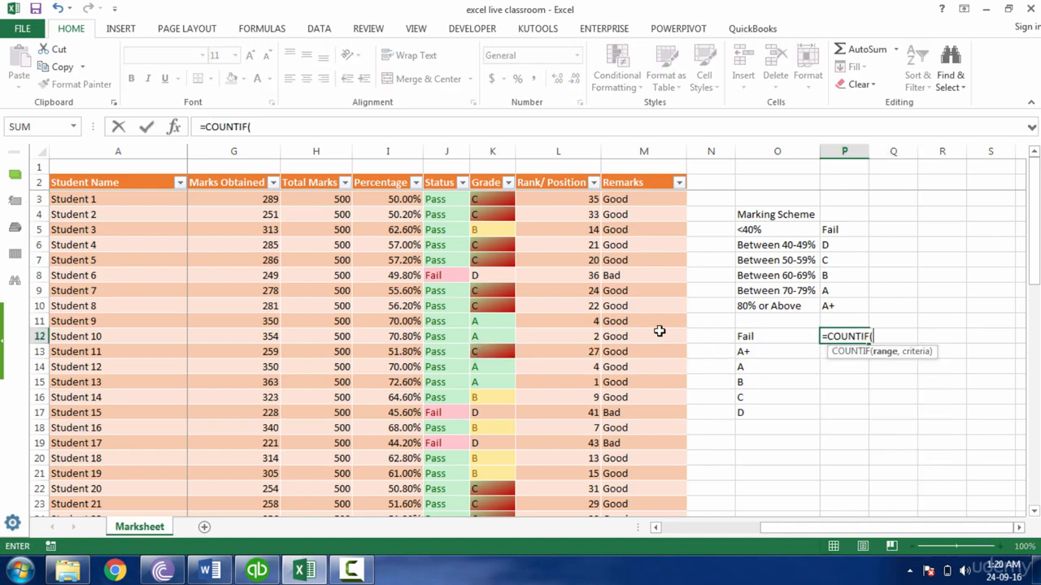
{"action": "left_click", "coordinate": [496, 149]}
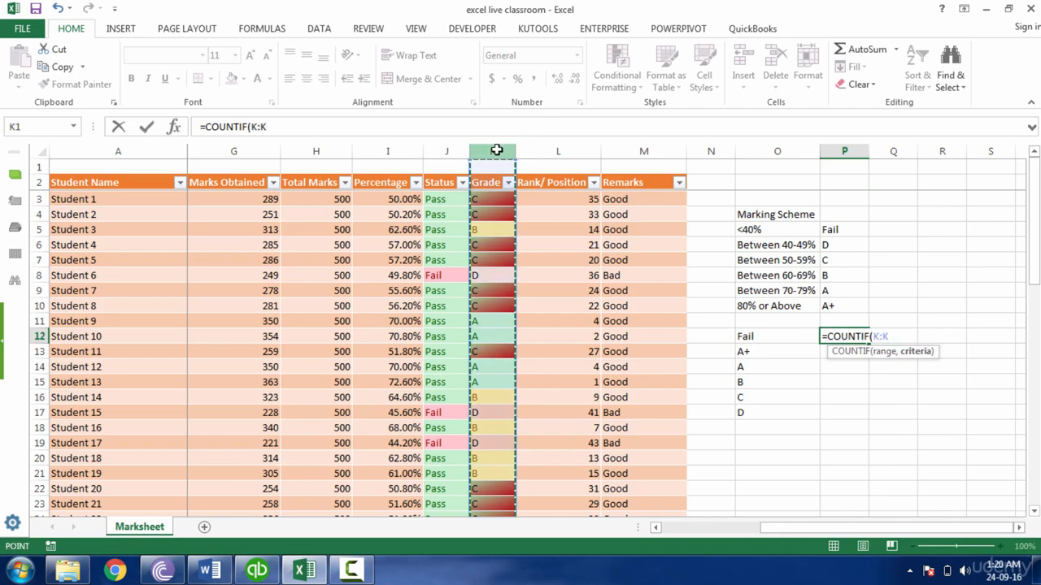
{"action": "type", "text": ","}
{"action": "key", "text": "BackSpace"}
{"action": "key", "text": "BackSpace"}
{"action": "key", "text": "BackSpace"}
{"action": "key", "text": "BackSpace"}
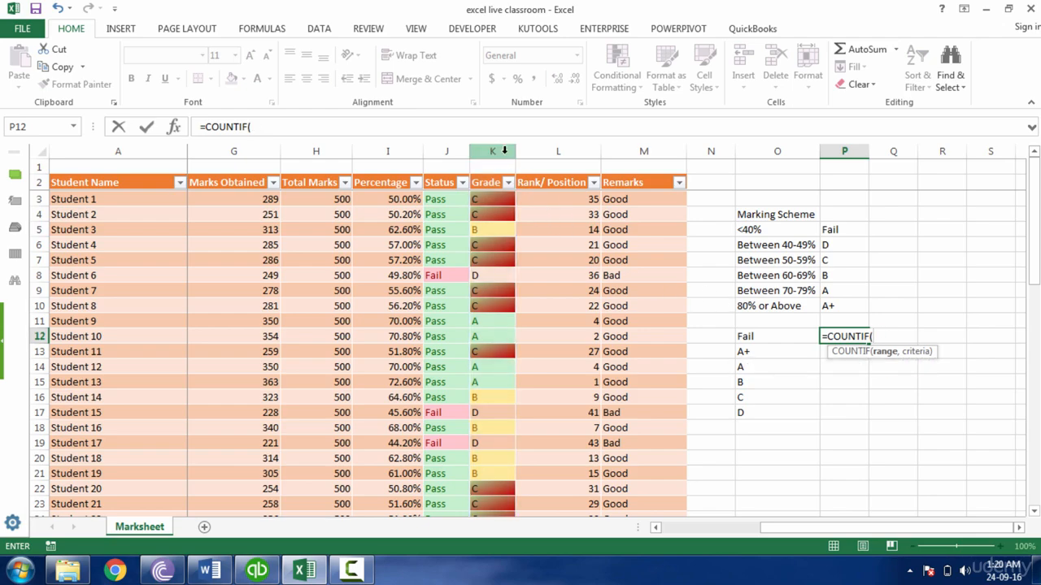
{"action": "left_click", "coordinate": [494, 180]}
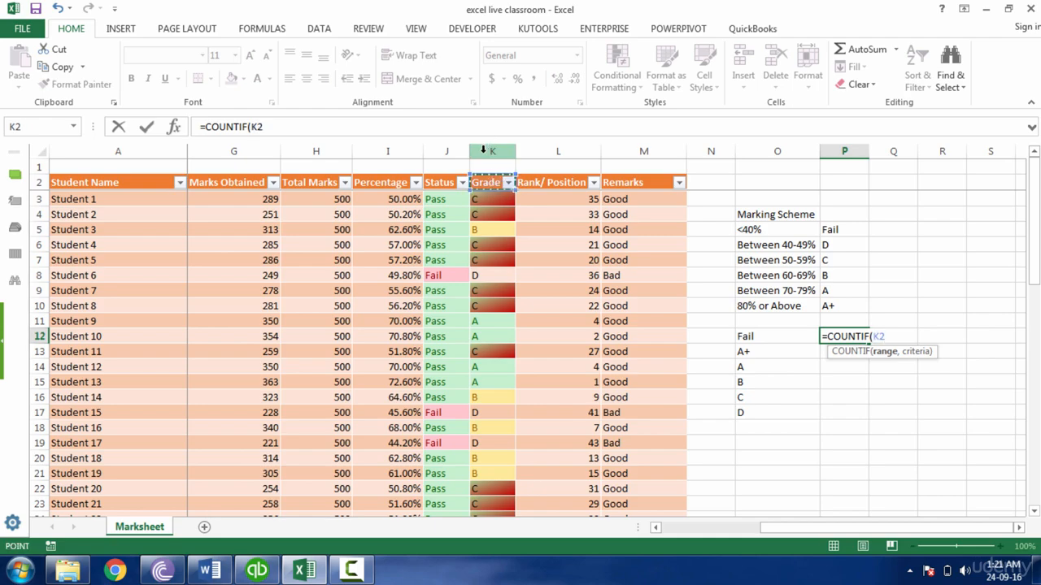
{"action": "left_click", "coordinate": [483, 150]}
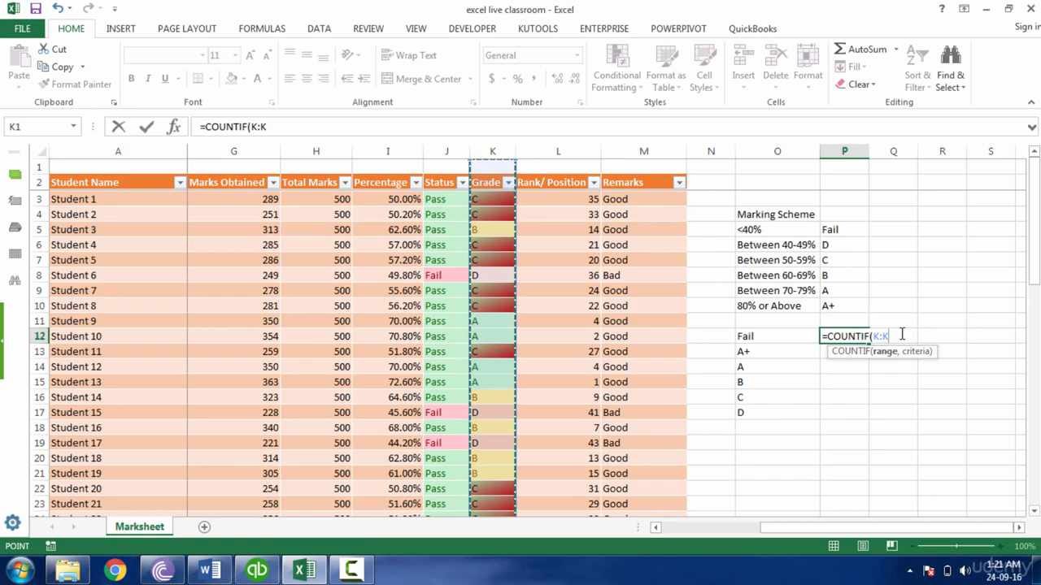
{"action": "type", "text": ","}
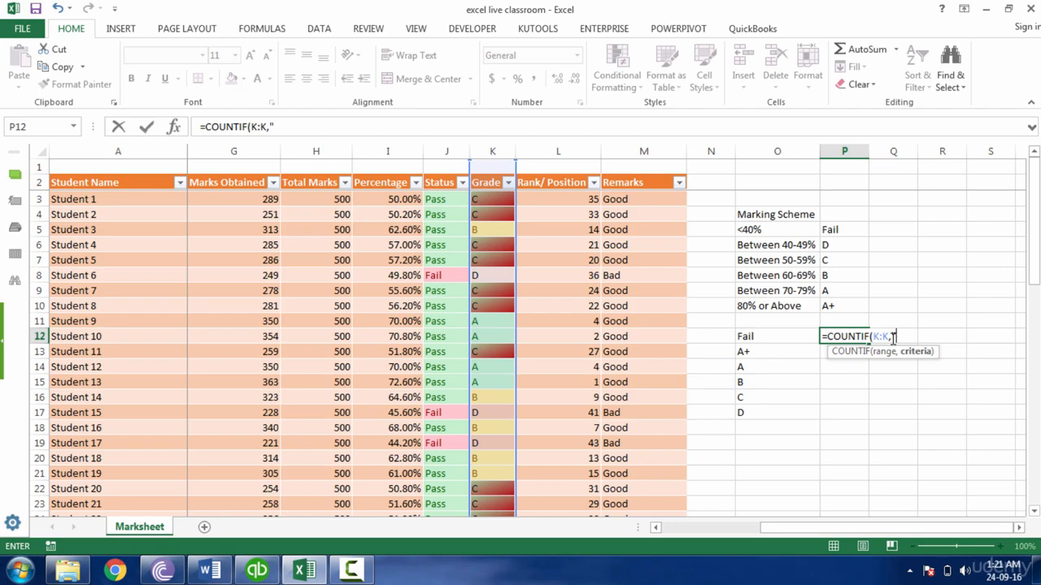
{"action": "type", "text": "\"Fail\")"}
{"action": "key", "text": "Return"}
{"action": "left_click", "coordinate": [862, 335]}
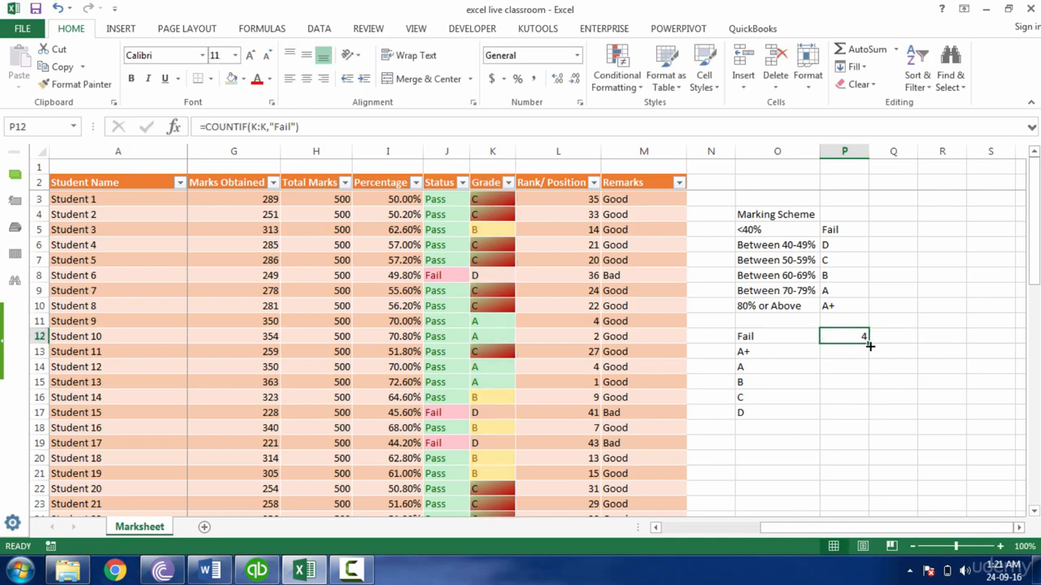
Fill the COUNTIF formula from P12 down to P17 and inspect the criterion in the copied cells
{"action": "left_click_drag", "start_coordinate": [869, 347], "coordinate": [864, 420]}
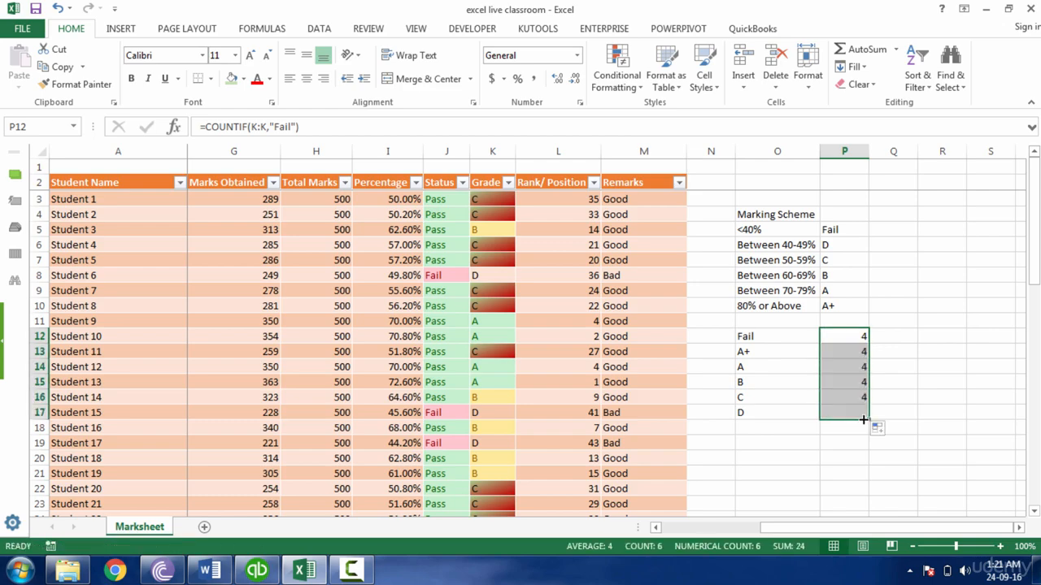
{"action": "left_click", "coordinate": [858, 338]}
{"action": "double_click", "coordinate": [862, 339]}
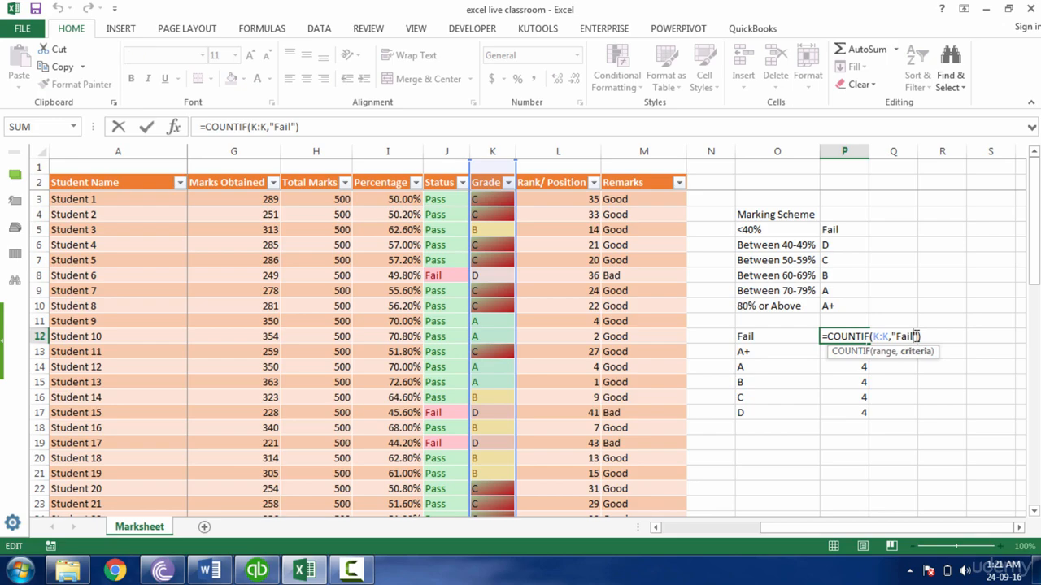
{"action": "key", "text": "Escape"}
{"action": "double_click", "coordinate": [851, 351]}
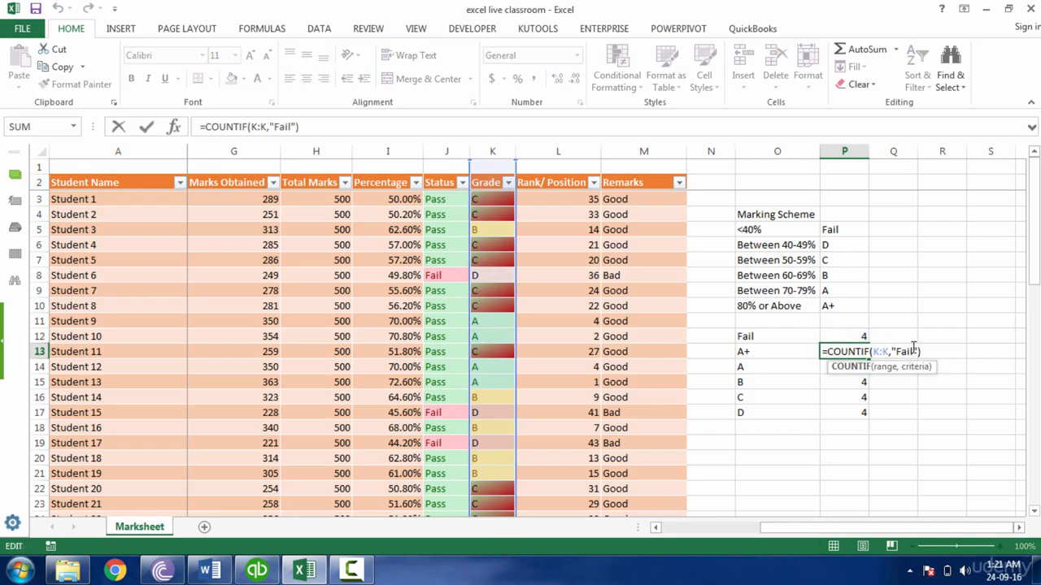
{"action": "key", "text": "Escape"}
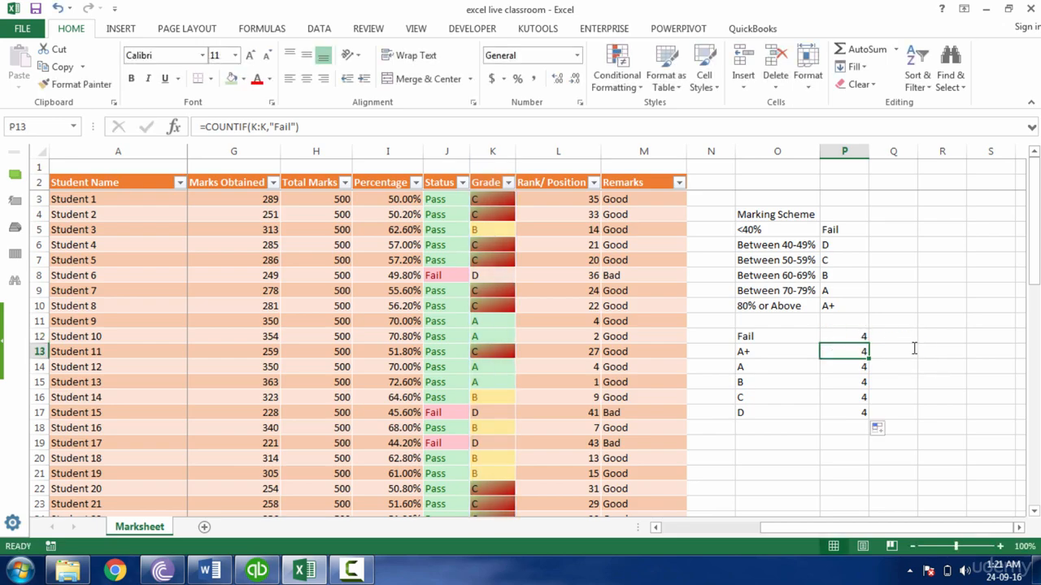
{"action": "left_click", "coordinate": [852, 368]}
{"action": "left_click", "coordinate": [858, 385]}
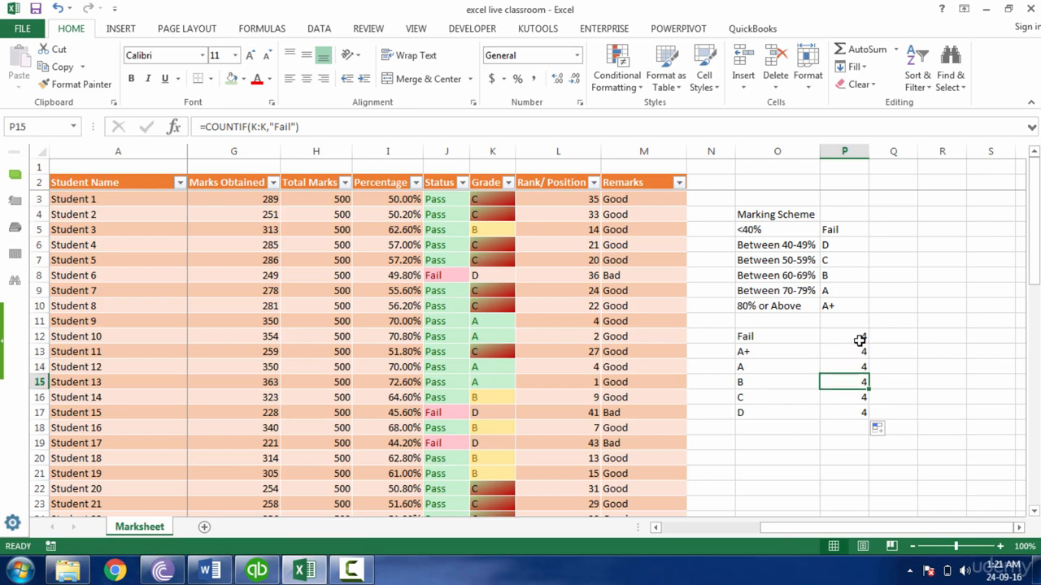
Replace the "Fail" text criterion in P12 with a reference to the grade label in O12, as =COUNTIF(K:K,O12)
{"action": "double_click", "coordinate": [860, 337]}
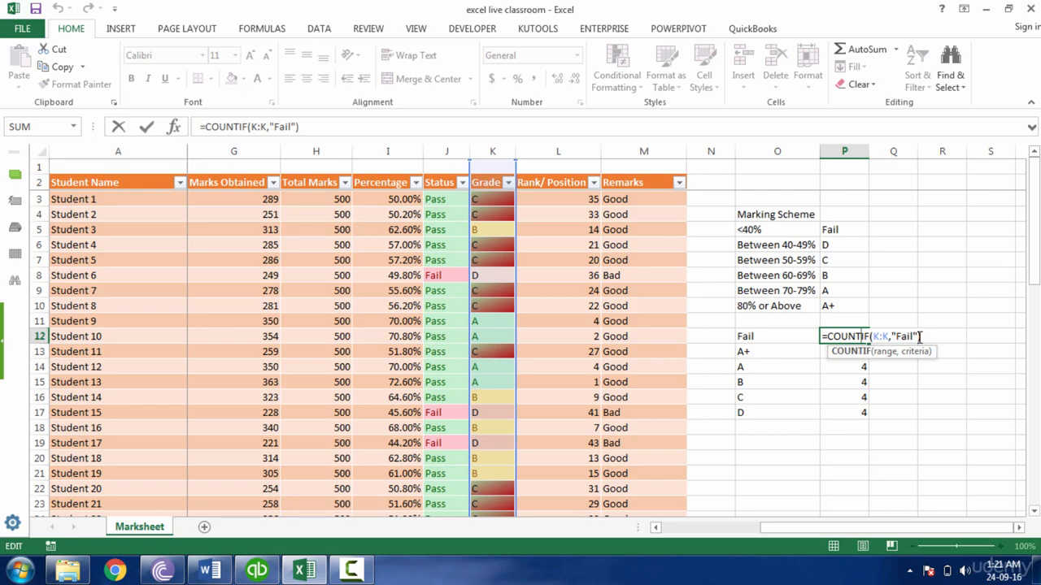
{"action": "left_click_drag", "start_coordinate": [917, 335], "coordinate": [898, 337]}
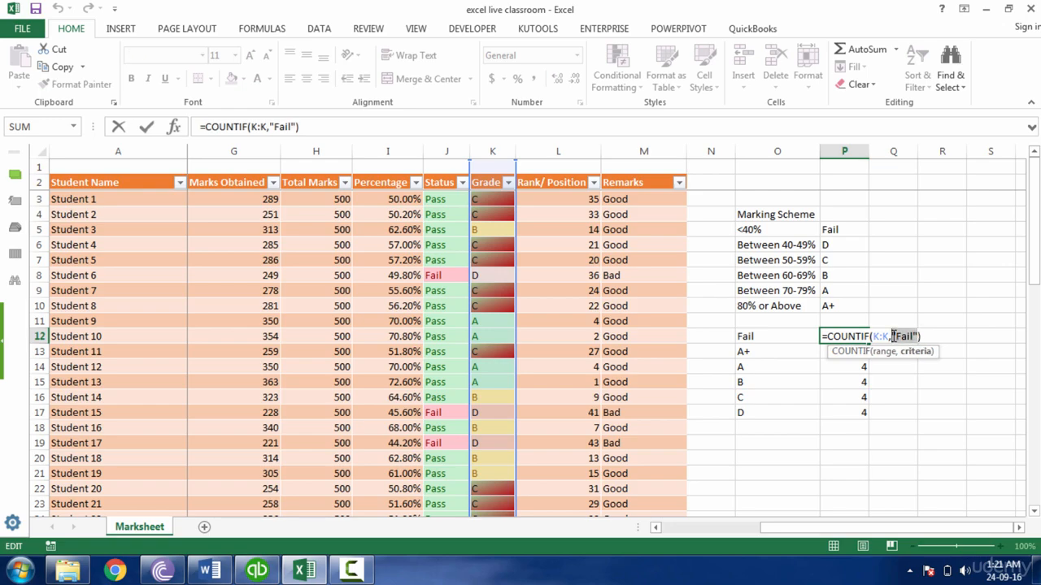
{"action": "key", "text": "BackSpace"}
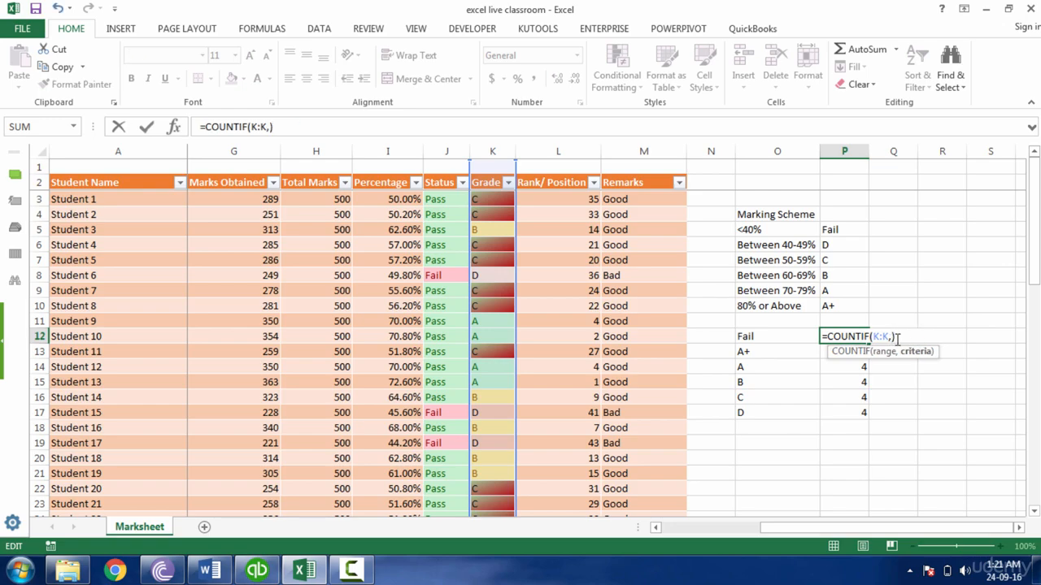
{"action": "left_click", "coordinate": [787, 339]}
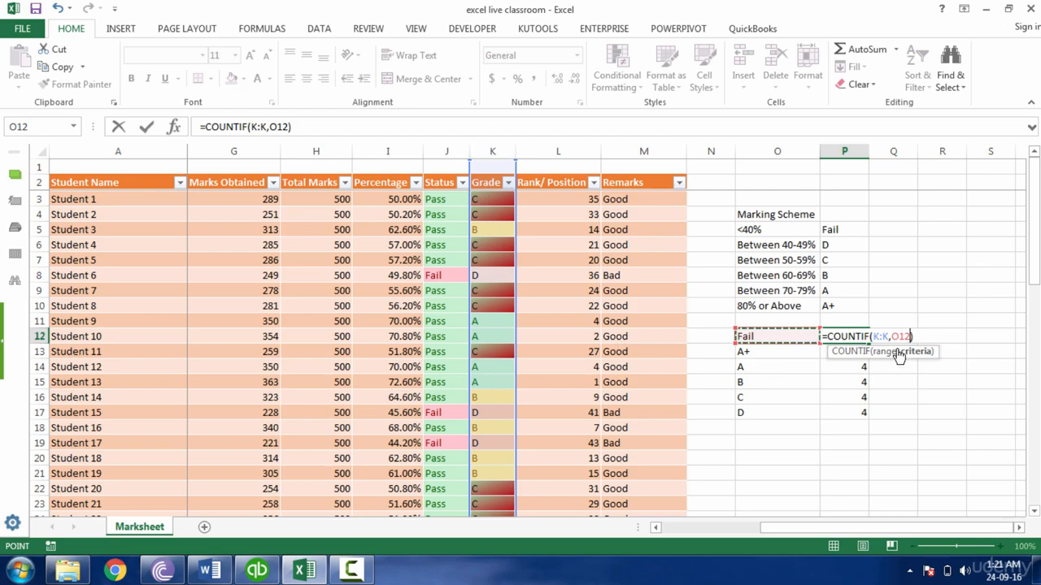
{"action": "left_click", "coordinate": [793, 355]}
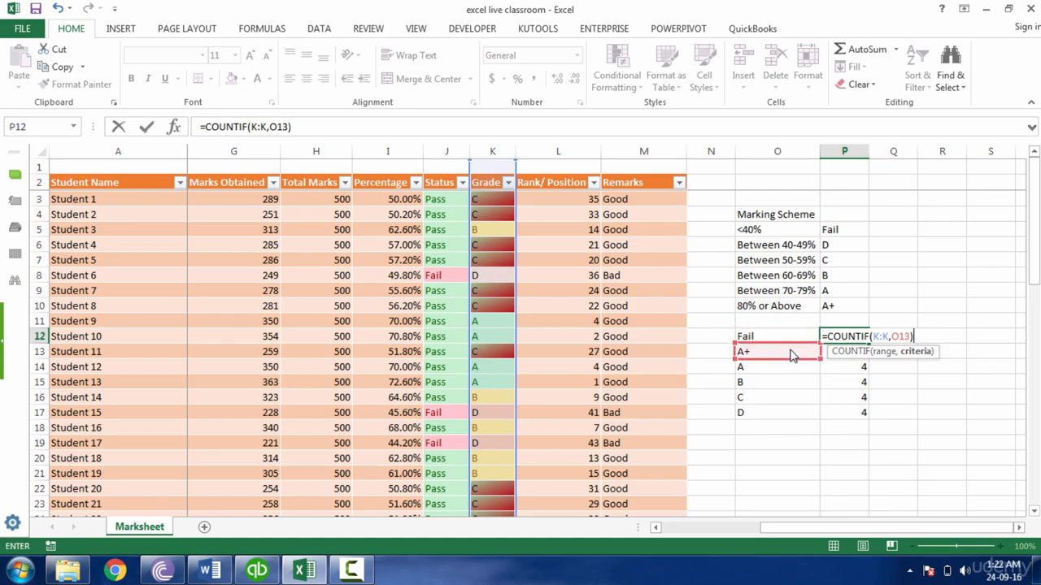
{"action": "left_click", "coordinate": [793, 373]}
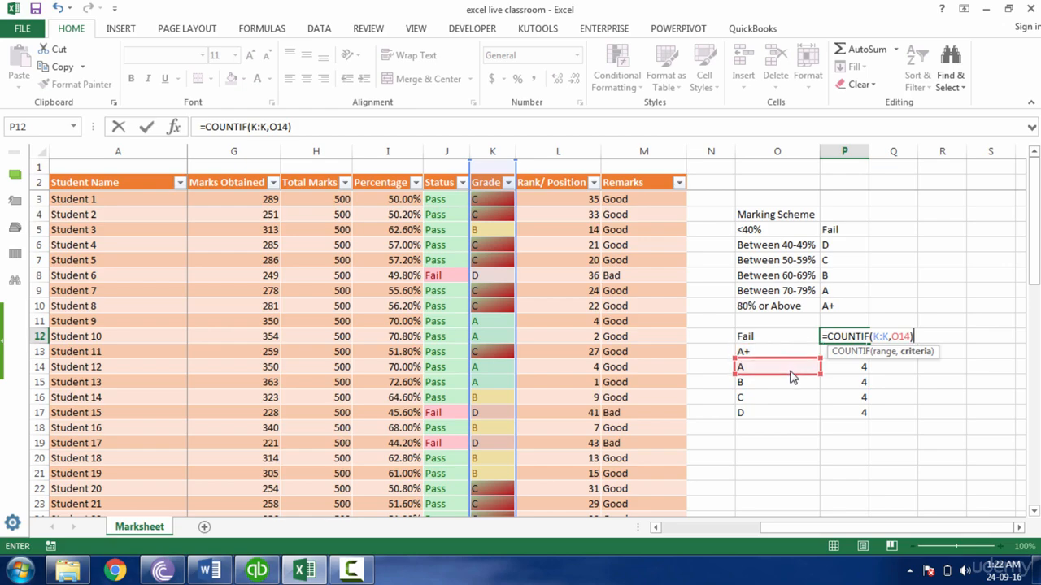
{"action": "left_click", "coordinate": [792, 397]}
{"action": "left_click", "coordinate": [793, 336]}
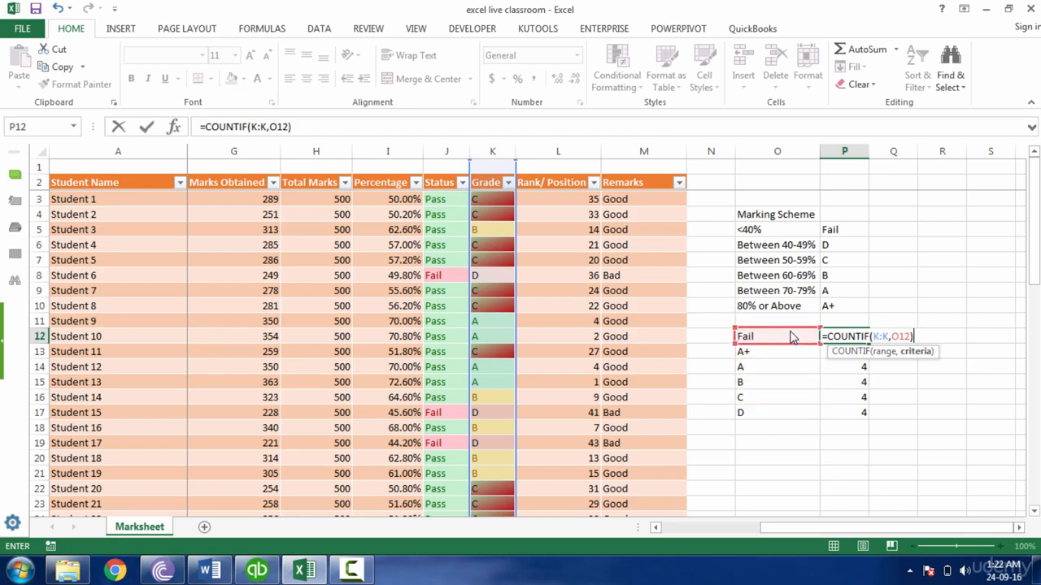
{"action": "key", "text": "Return"}
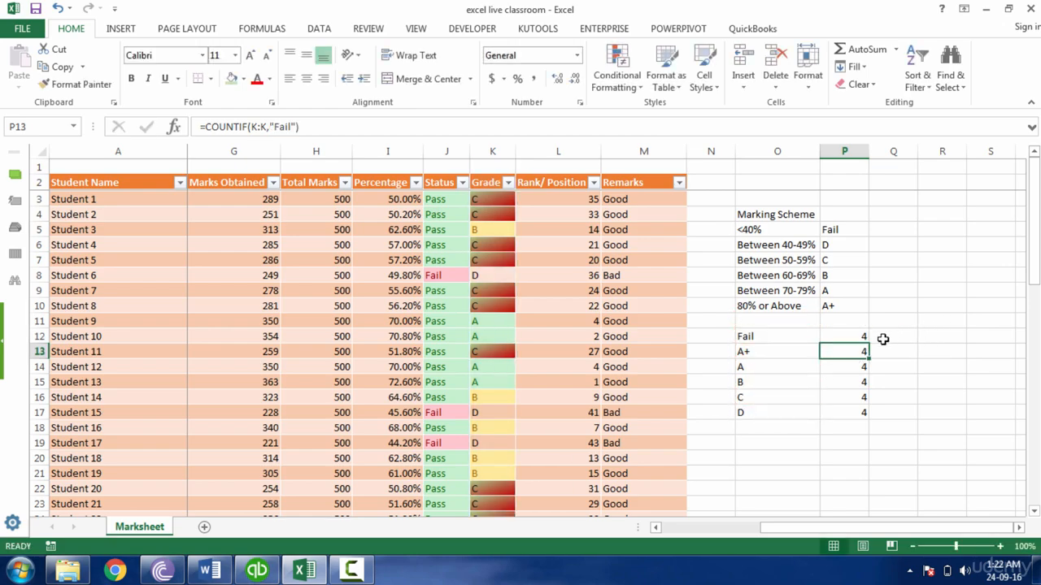
Fill the cell-referenced formula from P12 down to P17, and clear the counts in P12:P17
{"action": "left_click", "coordinate": [864, 339]}
{"action": "double_click", "coordinate": [869, 344]}
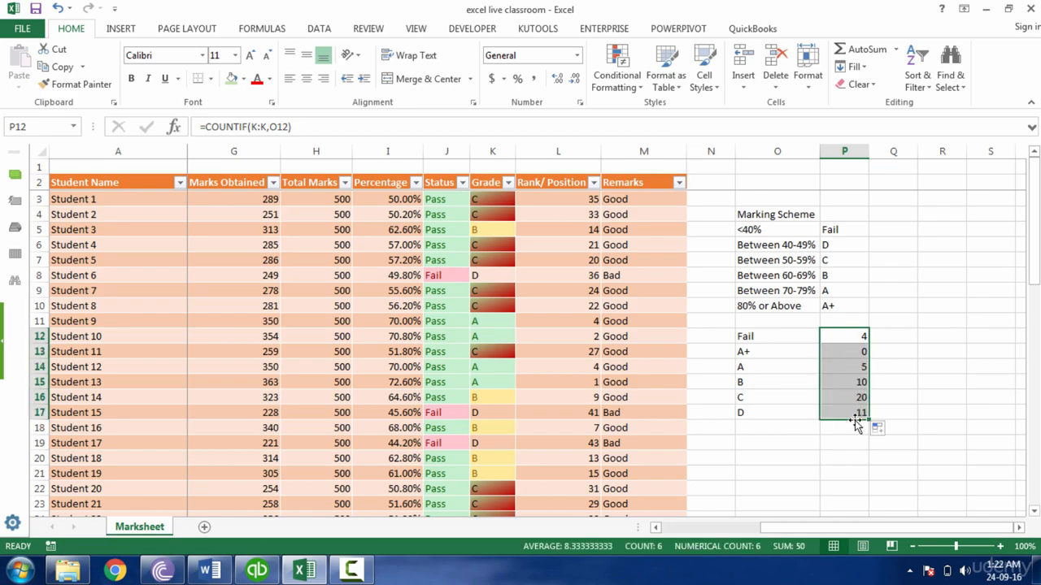
{"action": "key", "text": "Delete"}
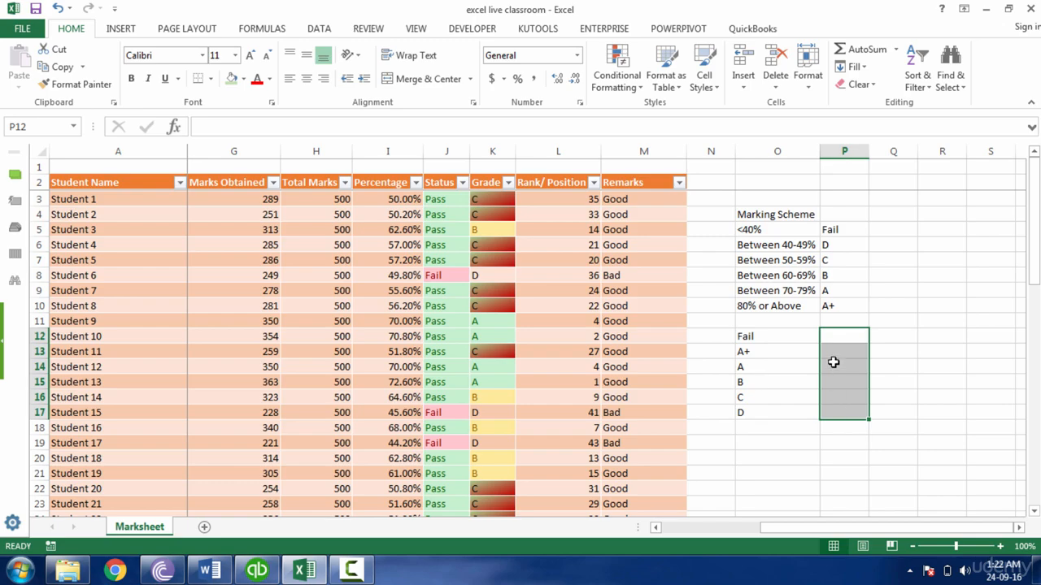
Enter the formula =COUNTIF(K:K,O12) in the empty P12 to count the Fail grades by label
{"action": "left_click", "coordinate": [850, 339]}
{"action": "type", "text": "="}
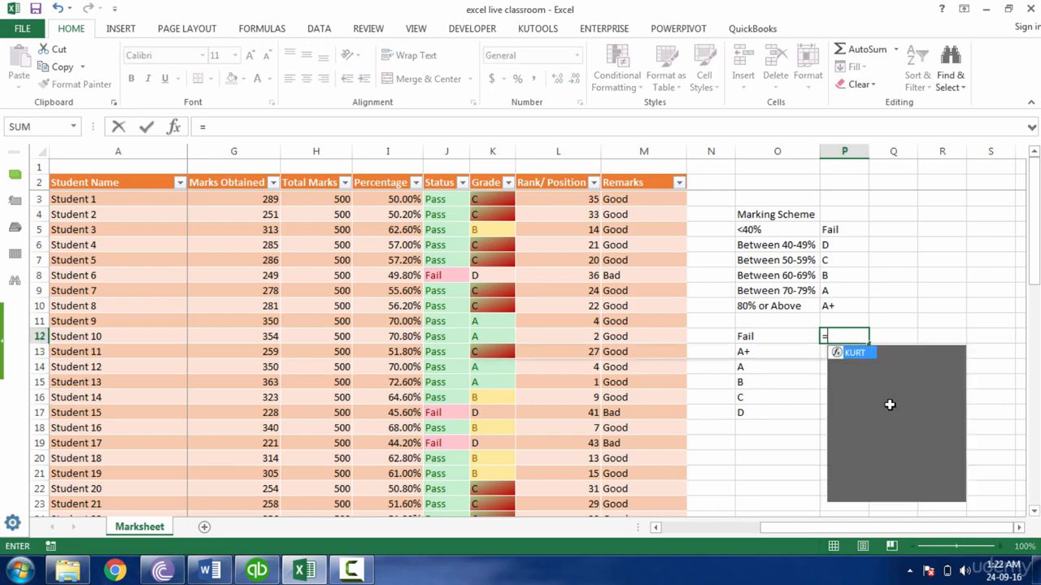
{"action": "type", "text": "countif"}
{"action": "key", "text": "Tab"}
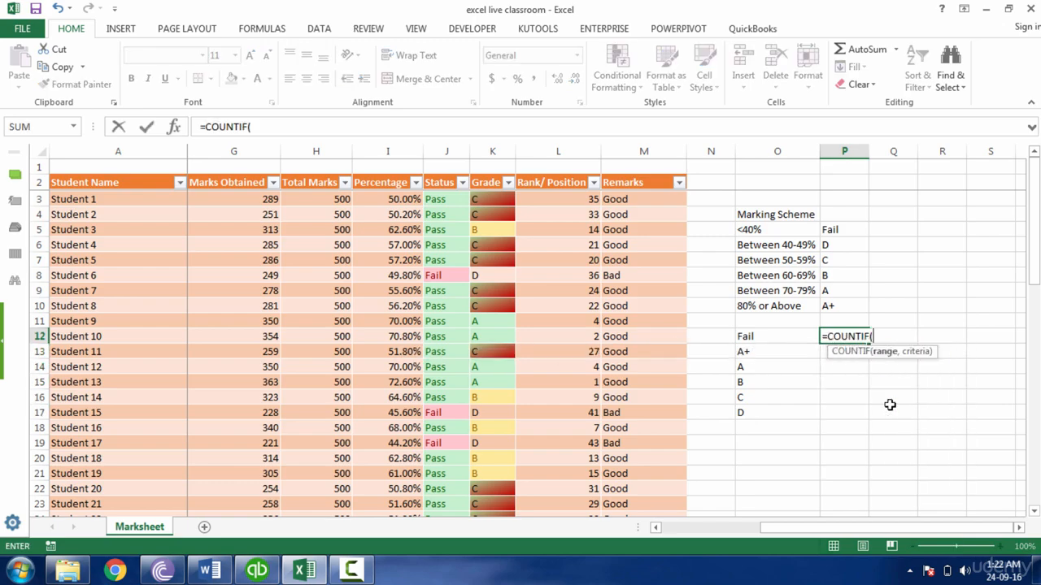
{"action": "left_click", "coordinate": [500, 145]}
{"action": "type", "text": ","}
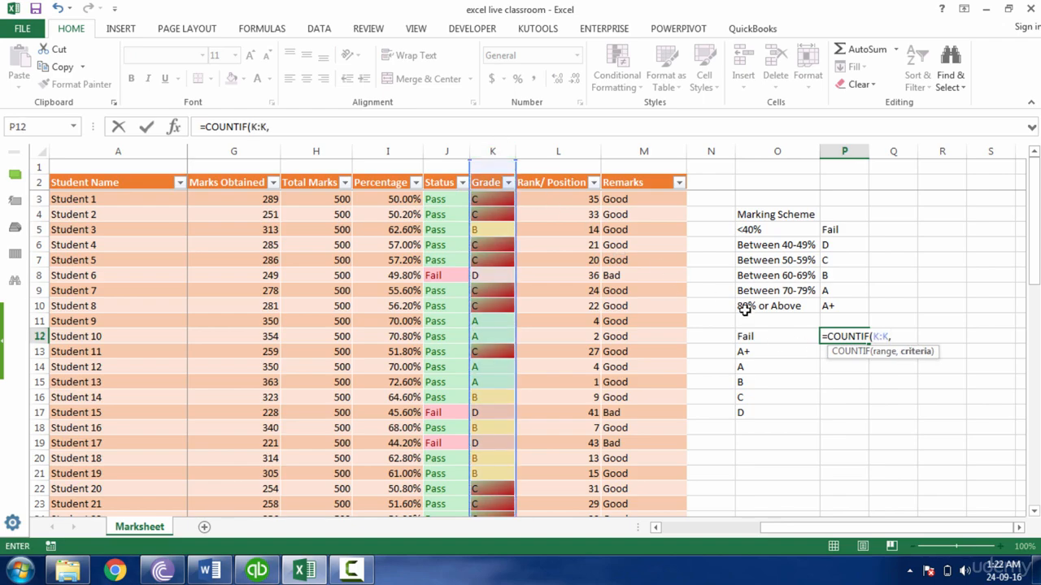
{"action": "left_click", "coordinate": [786, 336]}
{"action": "key", "text": "Return"}
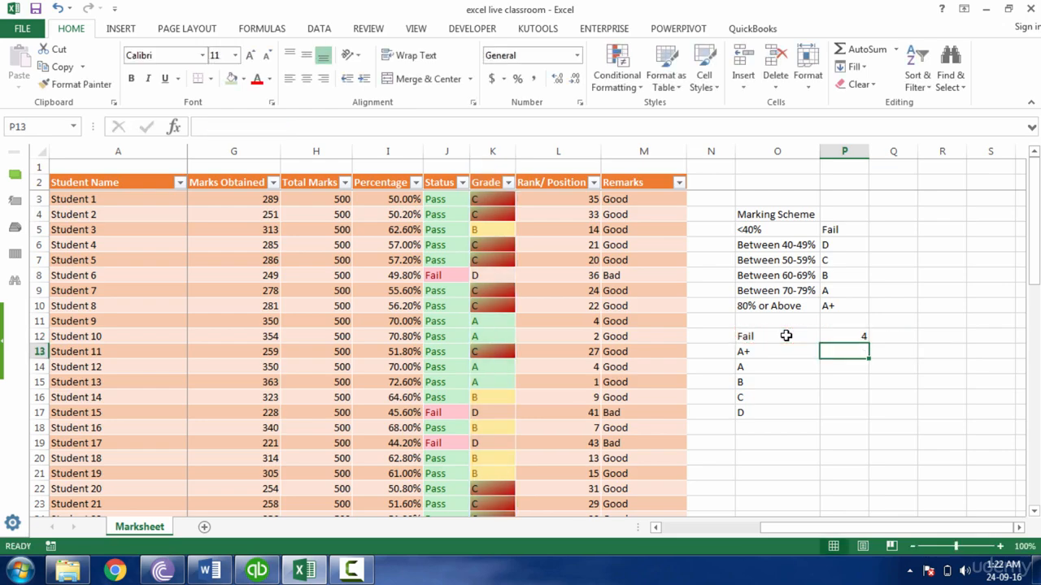
{"action": "left_click", "coordinate": [856, 338]}
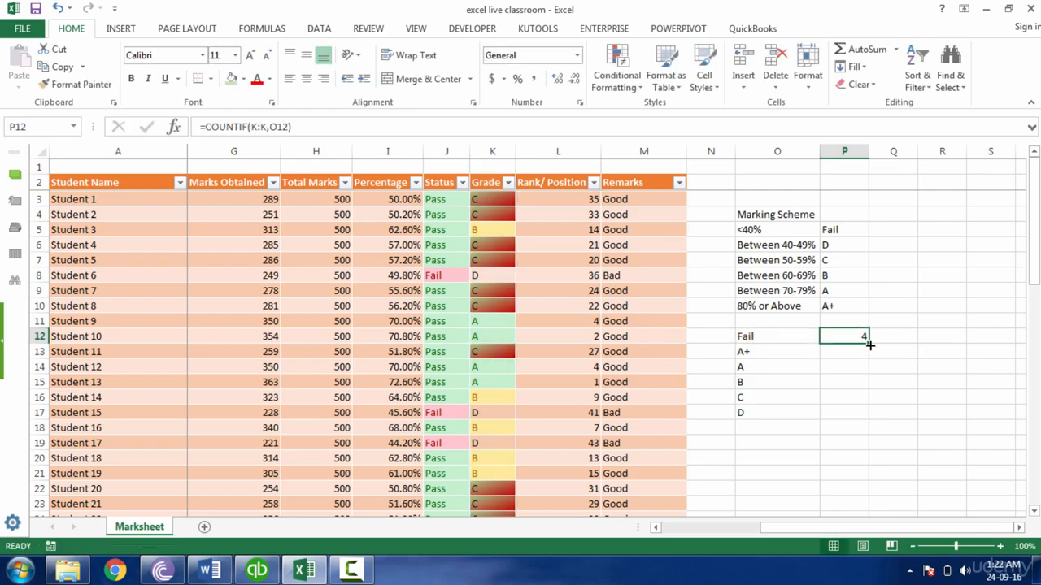
Fill the COUNTIF formula from P12 down to P17 to count the students for every grade label
{"action": "left_click_drag", "start_coordinate": [870, 344], "coordinate": [852, 412]}
{"action": "left_click", "coordinate": [850, 412]}
{"action": "left_click_drag", "start_coordinate": [860, 336], "coordinate": [854, 412]}
{"action": "left_click", "coordinate": [634, 305]}
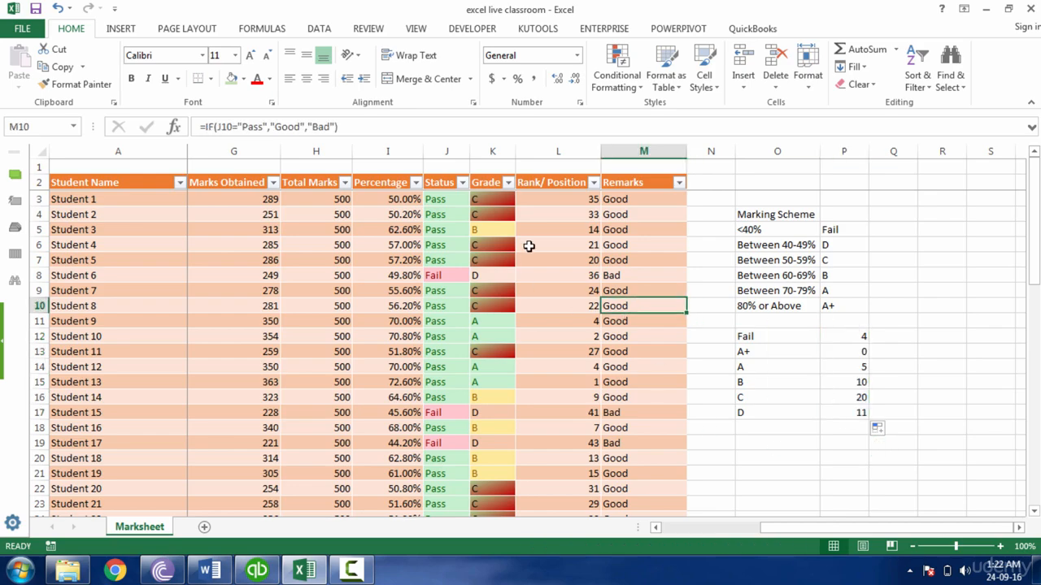
Examine the RANK formula and its arguments in the first cells of the Rank/Position column
{"action": "left_click", "coordinate": [586, 200]}
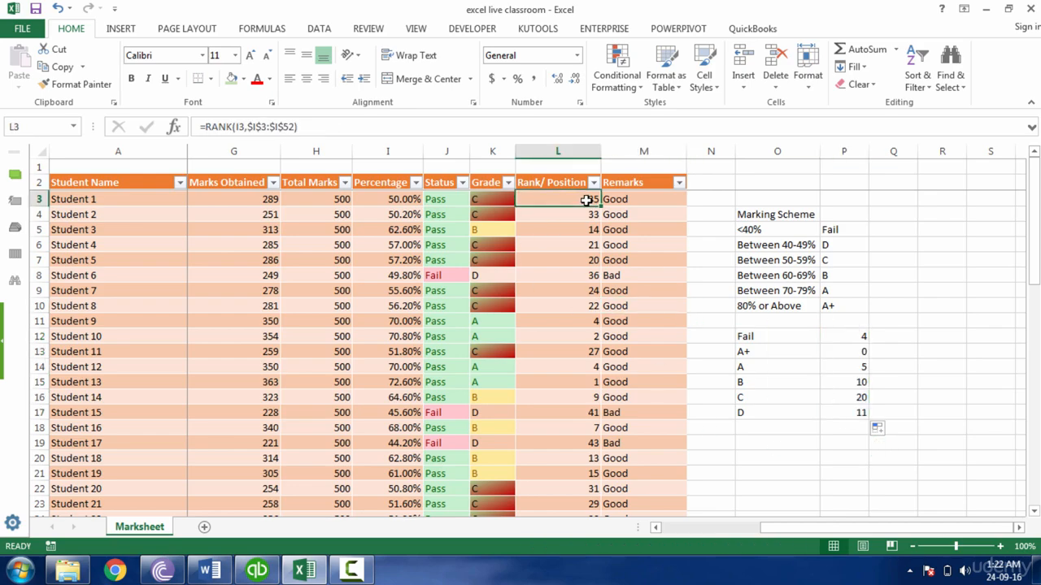
{"action": "left_click", "coordinate": [559, 181]}
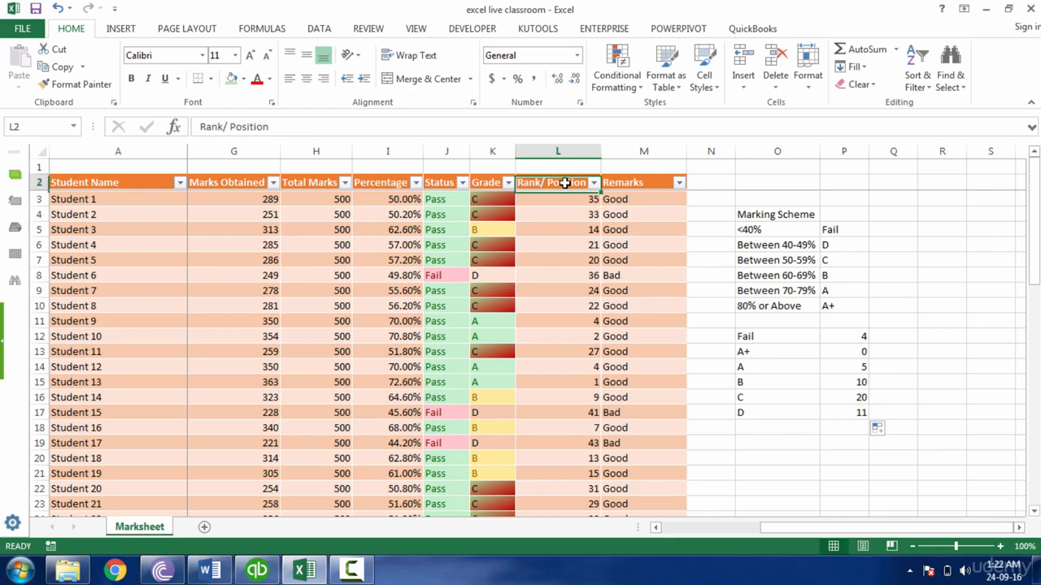
{"action": "left_click", "coordinate": [578, 211]}
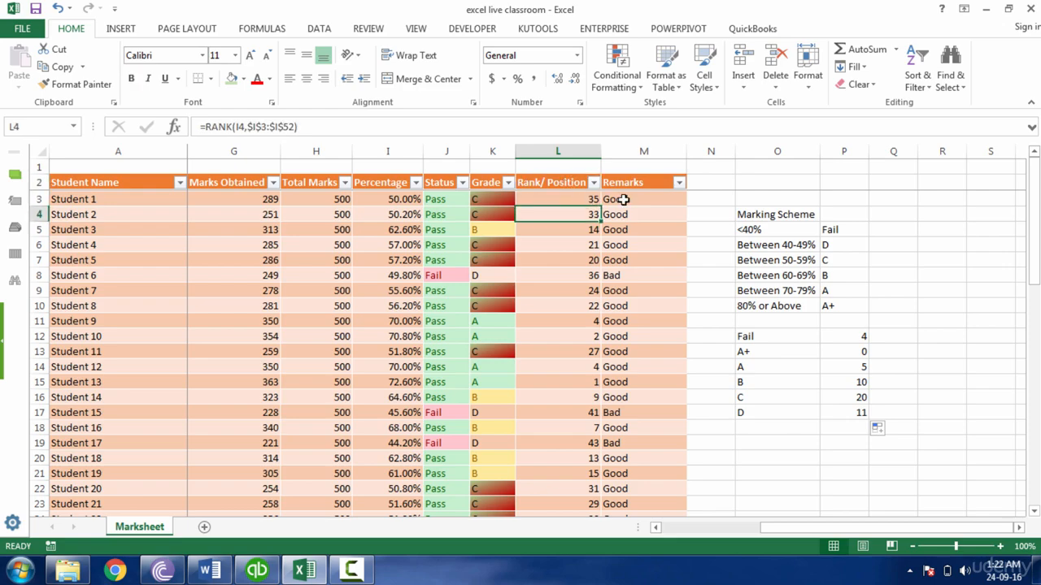
{"action": "double_click", "coordinate": [564, 199]}
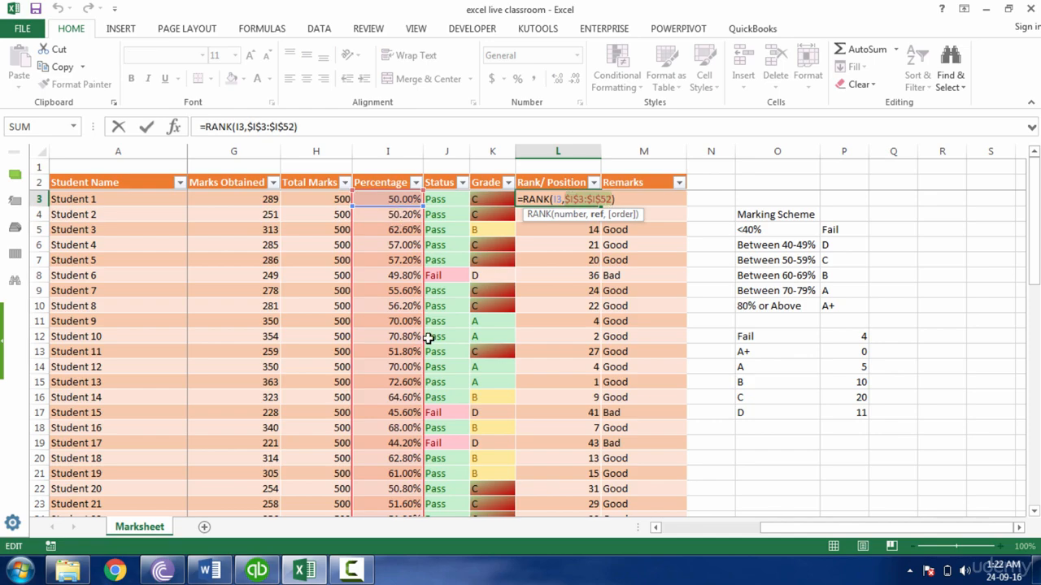
{"action": "key", "text": "Escape"}
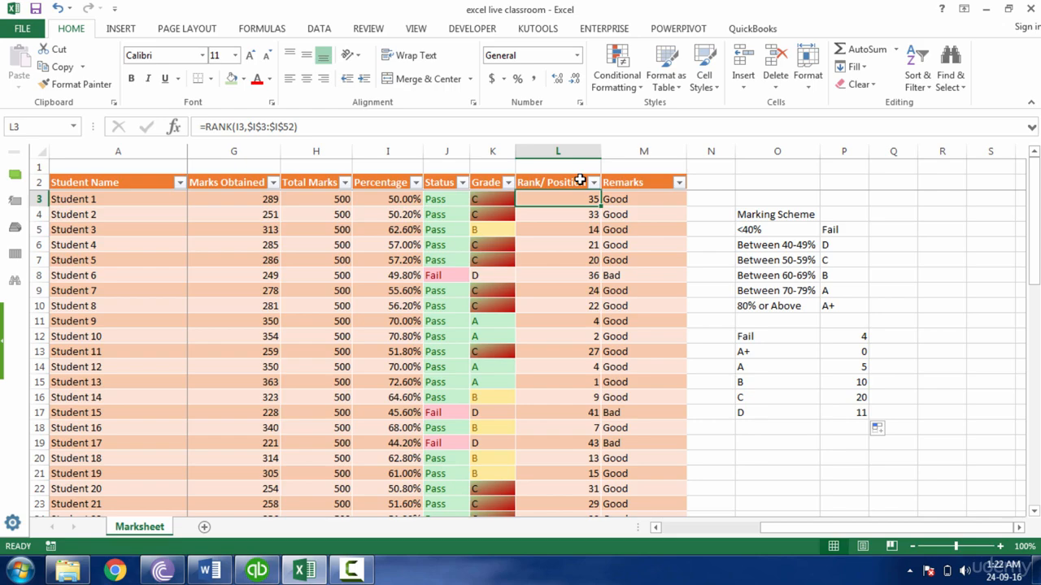
Replace the formula in L3 with =RANK(I3,I:I), ranking the student's percentage against the whole Percentage column
{"action": "type", "text": "=ran"}
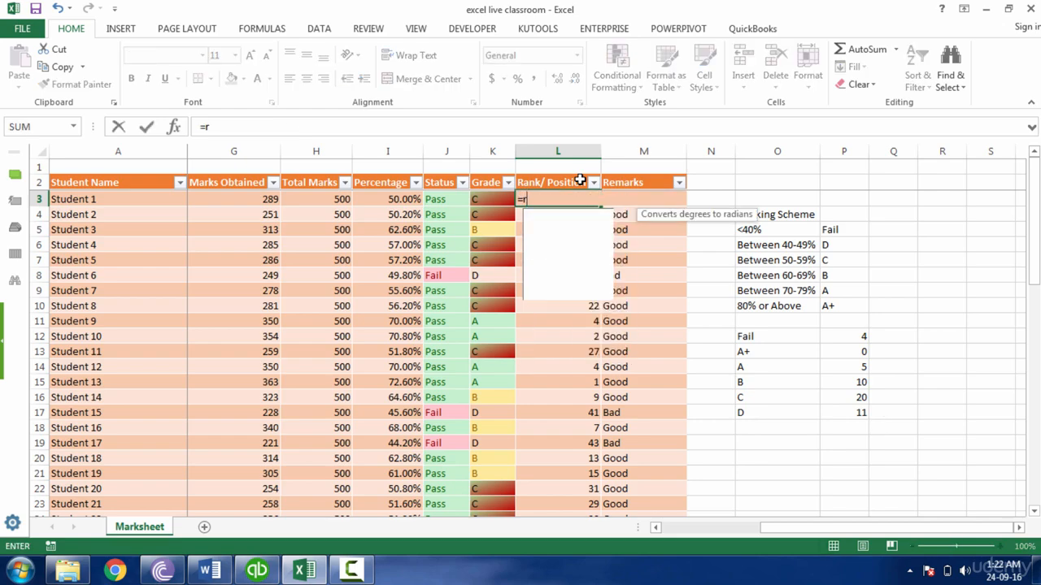
{"action": "key", "text": "Down"}
{"action": "key", "text": "Down"}
{"action": "key", "text": "Down"}
{"action": "key", "text": "Tab"}
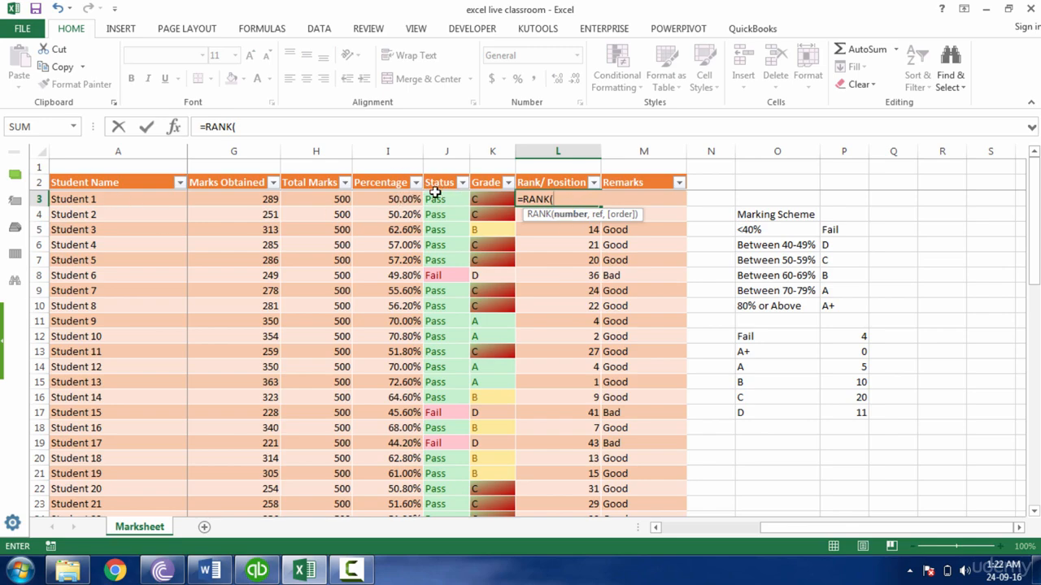
{"action": "left_click", "coordinate": [404, 198]}
{"action": "type", "text": ","}
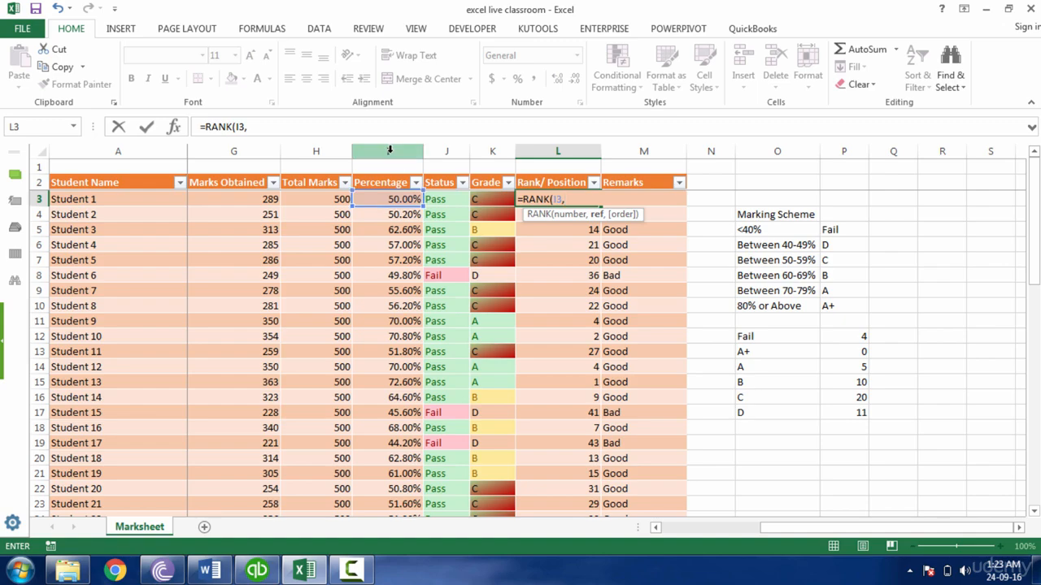
{"action": "left_click", "coordinate": [389, 149]}
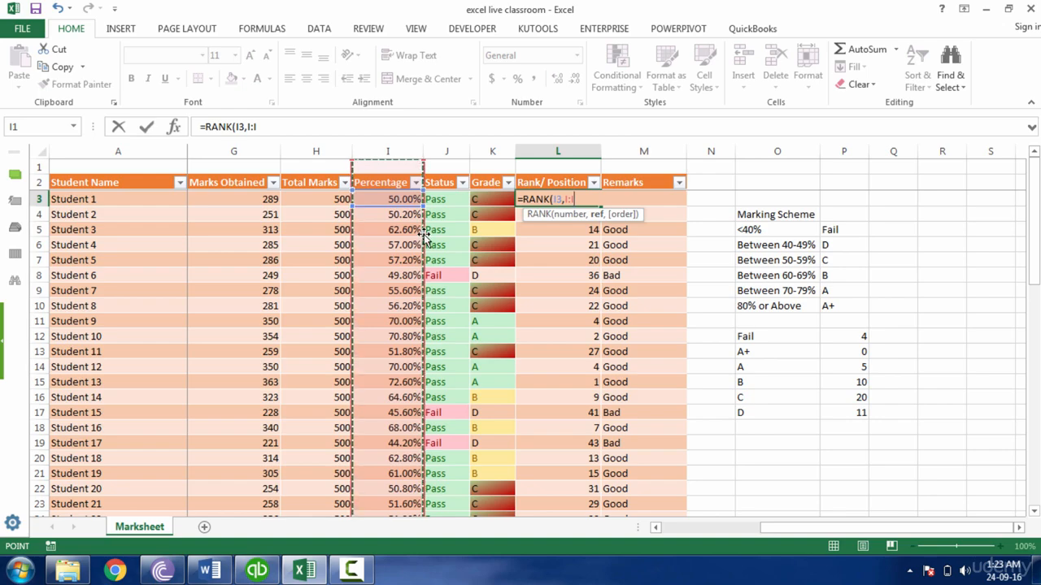
{"action": "left_click_drag", "start_coordinate": [424, 235], "coordinate": [422, 282]}
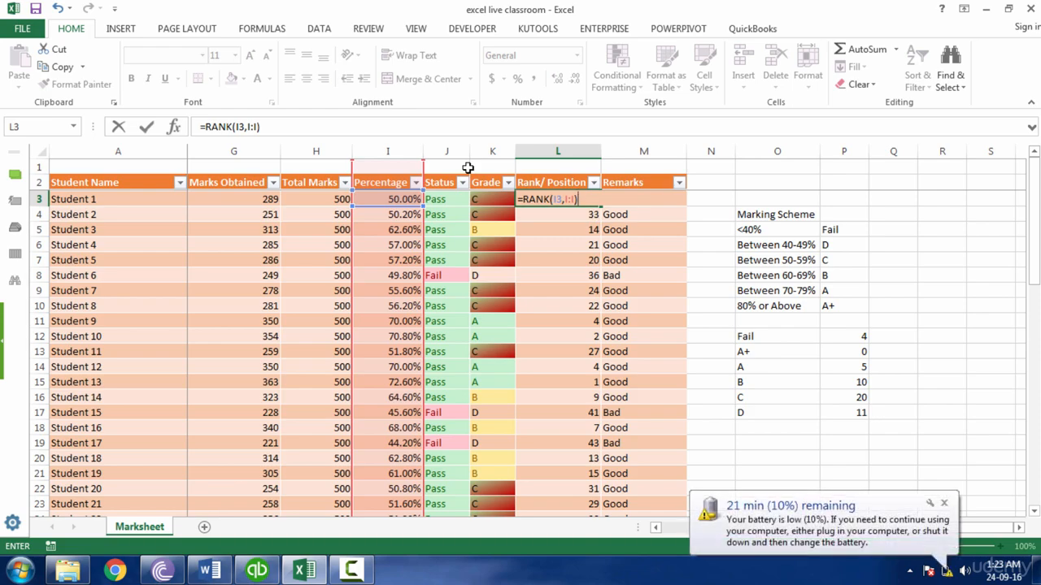
{"action": "key", "text": "Return"}
Fill the RANK formula from L3 down the Rank/Position column for all students
{"action": "left_click", "coordinate": [583, 202]}
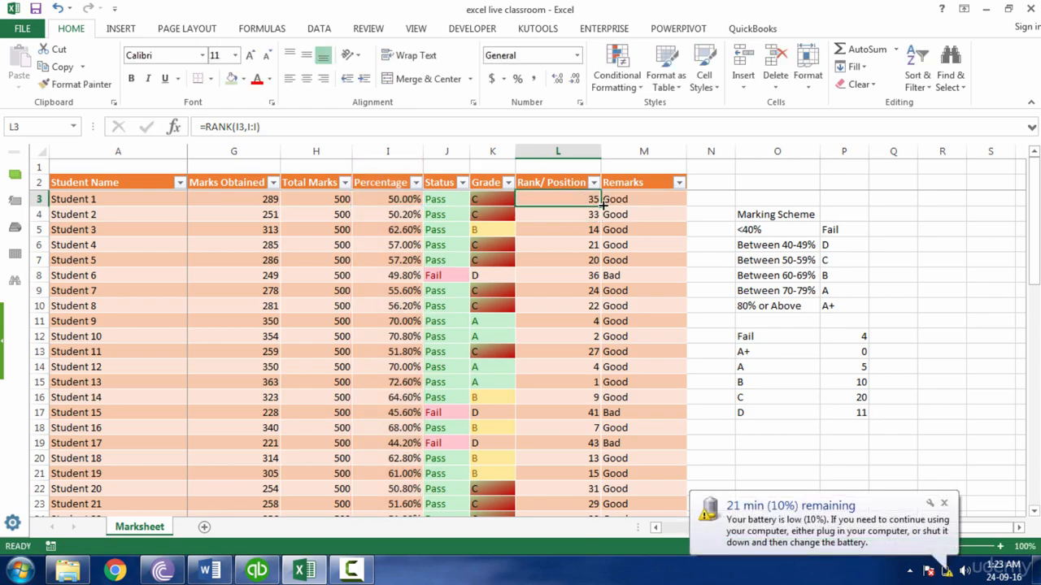
{"action": "left_click", "coordinate": [579, 274]}
{"action": "left_click", "coordinate": [655, 245]}
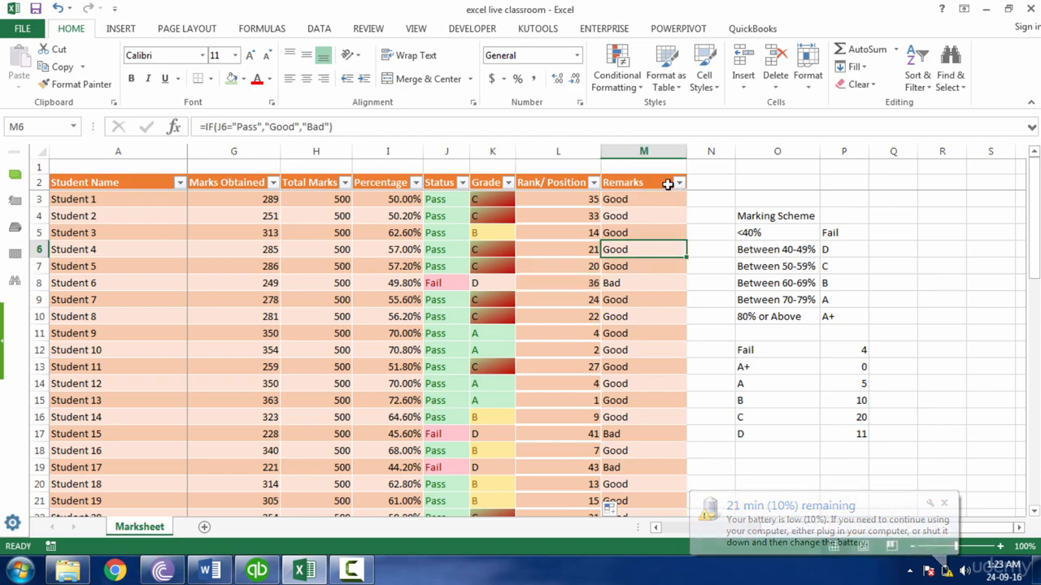
Copy the formatting of the entire Remarks column onto the Rank/Position column with Format Painter
{"action": "left_click", "coordinate": [671, 145]}
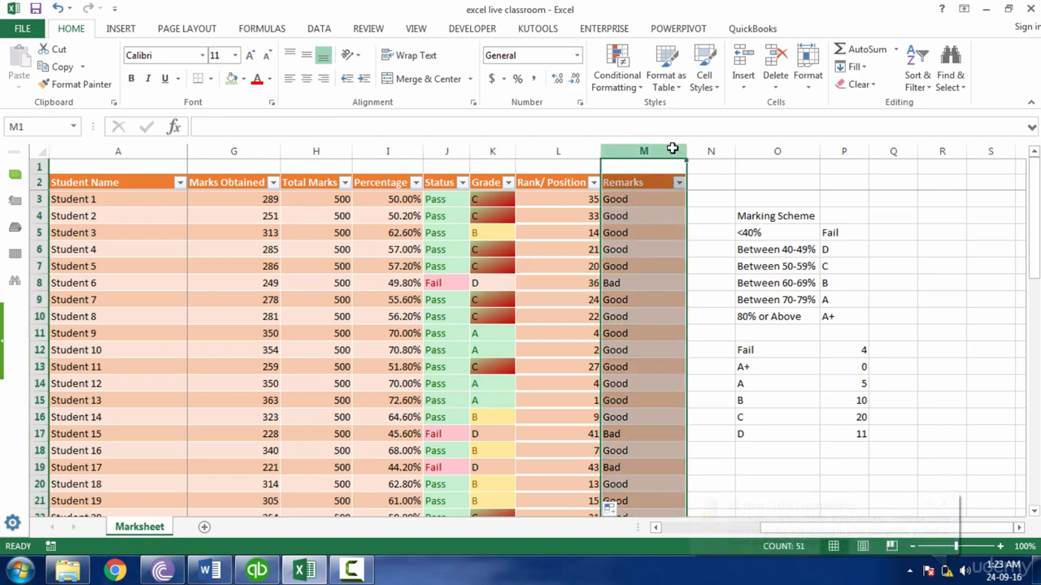
{"action": "left_click", "coordinate": [79, 85]}
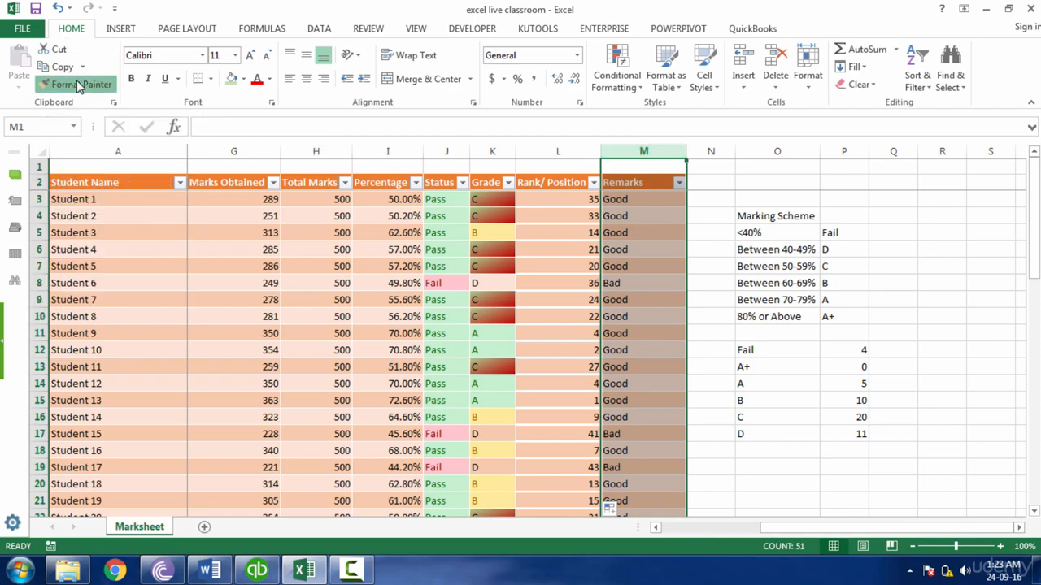
{"action": "left_click", "coordinate": [571, 150]}
{"action": "left_click", "coordinate": [569, 241]}
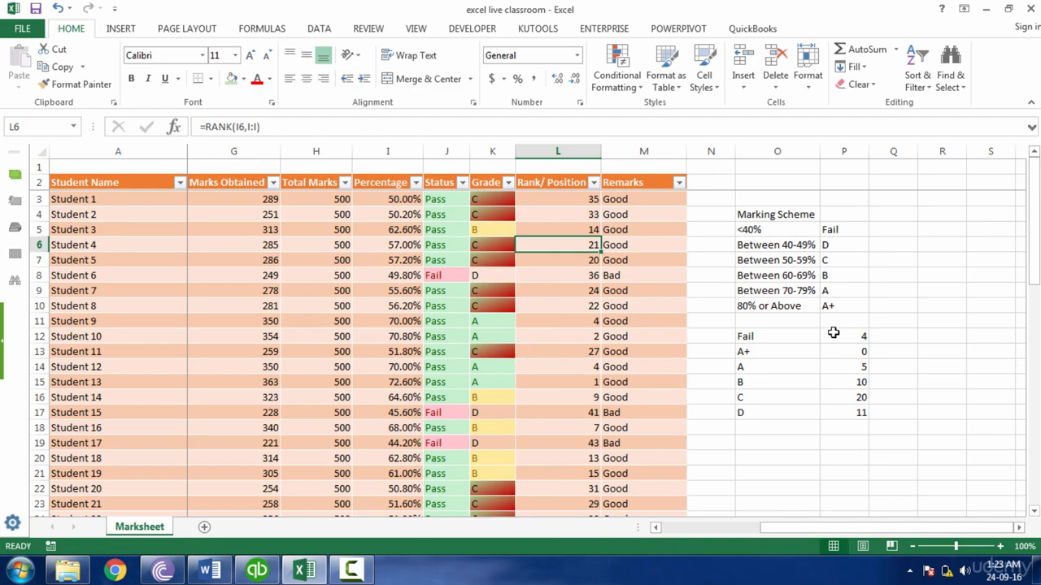
Review the row 3 contents of the Percentage, Status and Grade columns, including their IF formulas
{"action": "mouse_move", "coordinate": [1031, 255]}
{"action": "left_mouse_down"}
{"action": "mouse_move", "coordinate": [1017, 309]}
{"action": "mouse_move", "coordinate": [1013, 483]}
{"action": "mouse_move", "coordinate": [1029, 244]}
{"action": "left_mouse_up"}
{"action": "left_click", "coordinate": [481, 197]}
{"action": "left_click", "coordinate": [439, 202]}
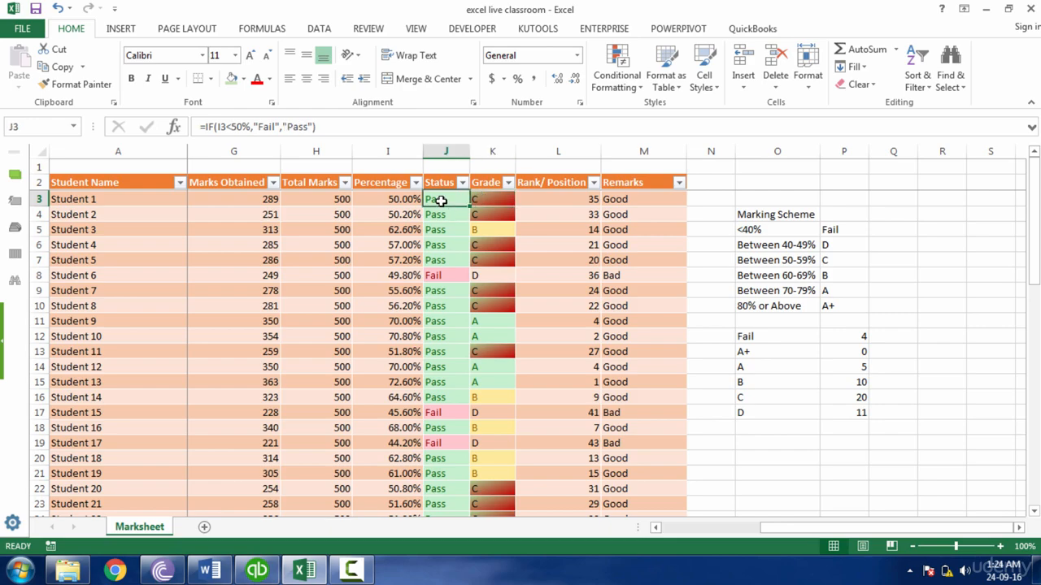
{"action": "left_click", "coordinate": [403, 200]}
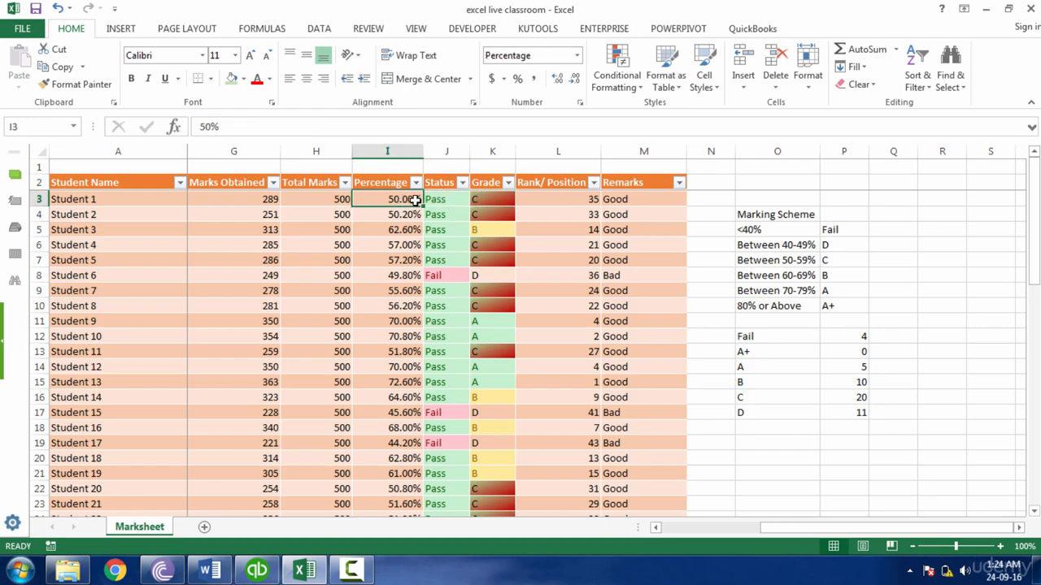
{"action": "left_click", "coordinate": [435, 199]}
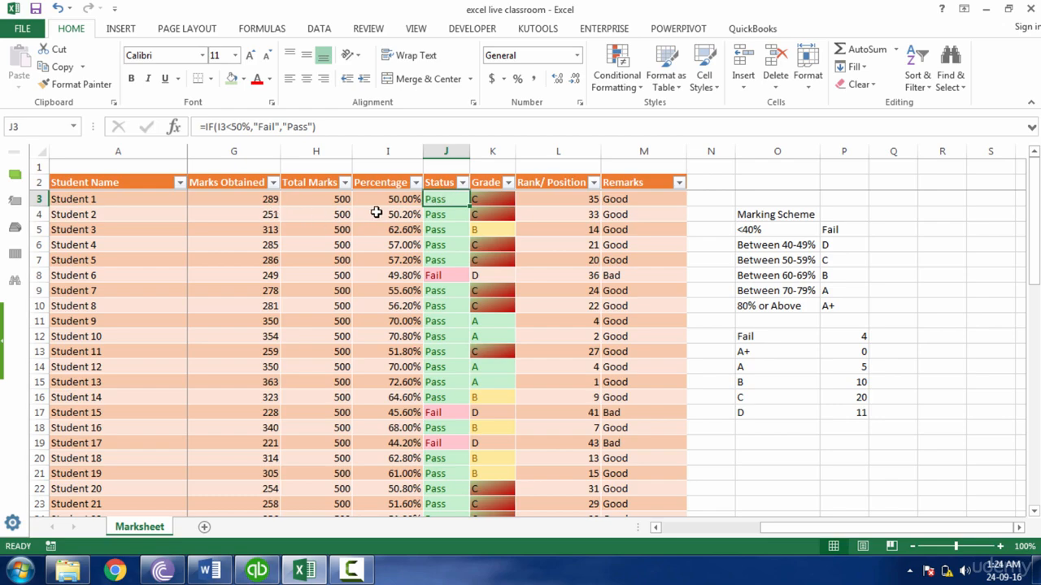
{"action": "left_click", "coordinate": [413, 200]}
{"action": "left_click", "coordinate": [497, 200]}
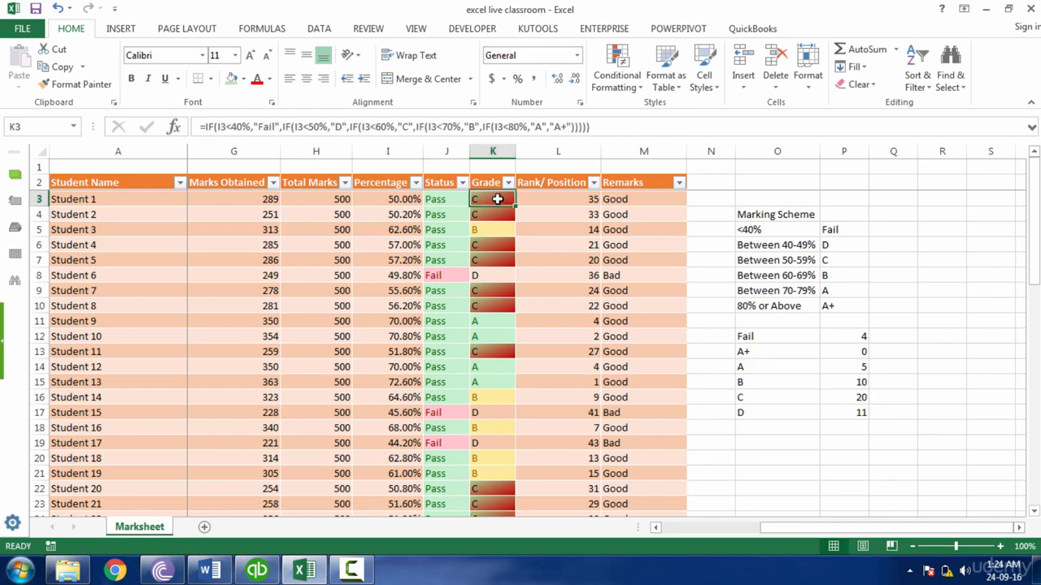
{"action": "left_click", "coordinate": [394, 200]}
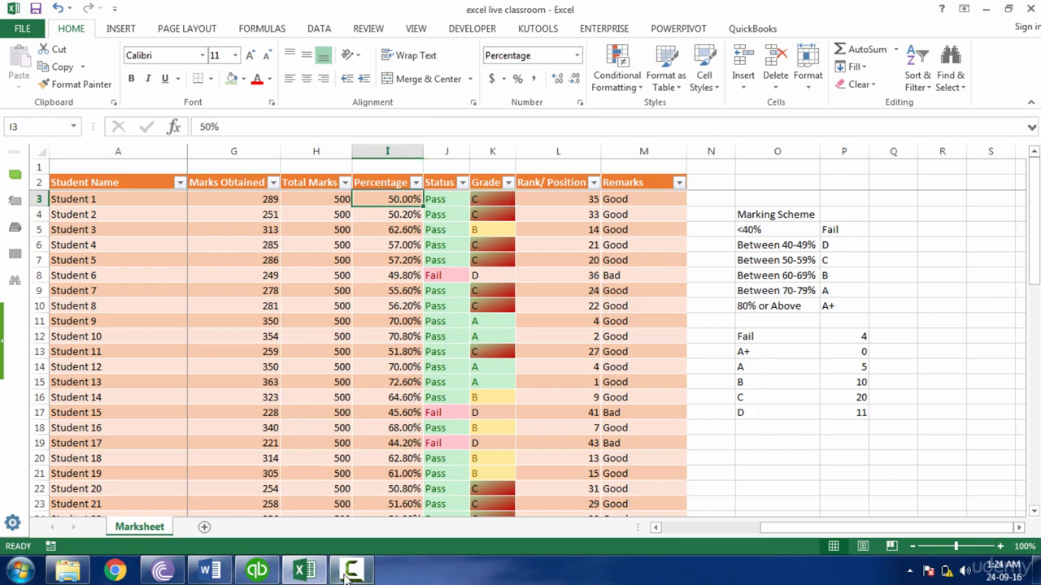